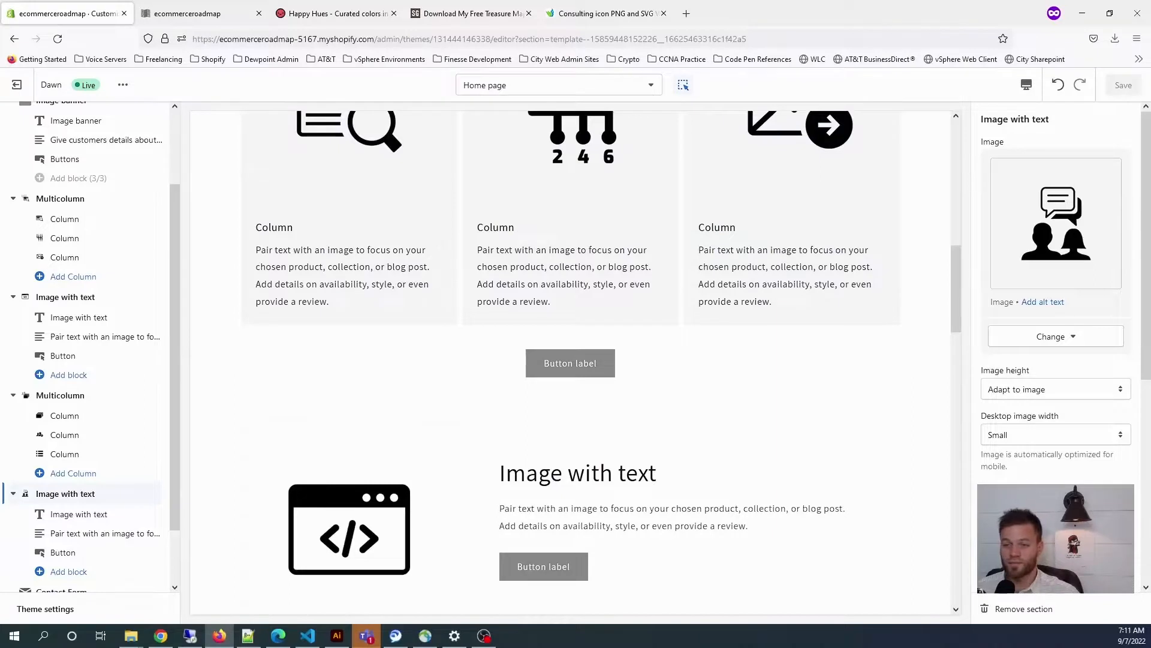
Review the homepage wireframe in Illustrator from hero to contact form and retitle the lower CUSTOM CODE heading as CONSULTING.
scroll(268, 511, "up", 3)
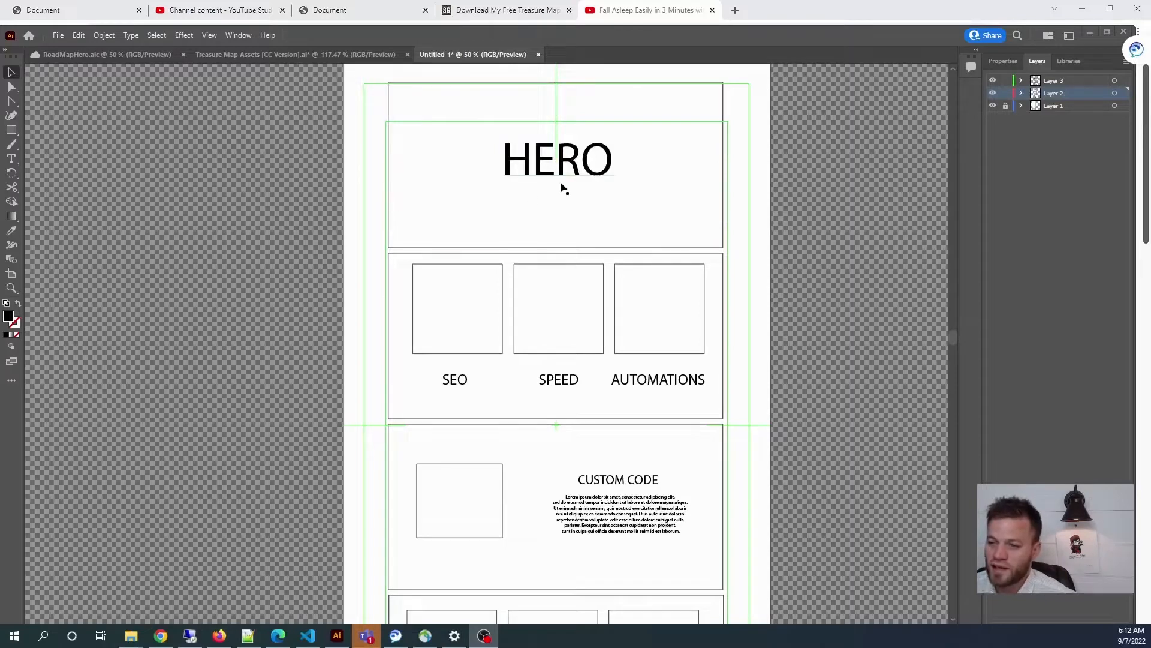
scroll(724, 282, "down", 1)
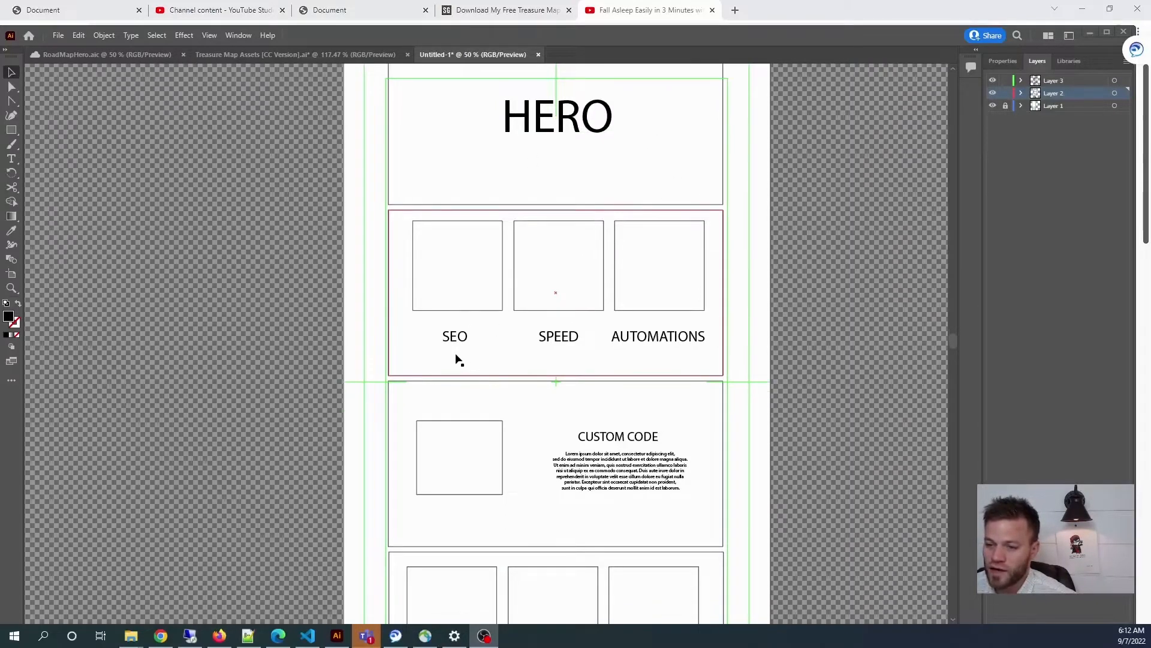
scroll(763, 459, "down", 1)
scroll(766, 461, "down", 2)
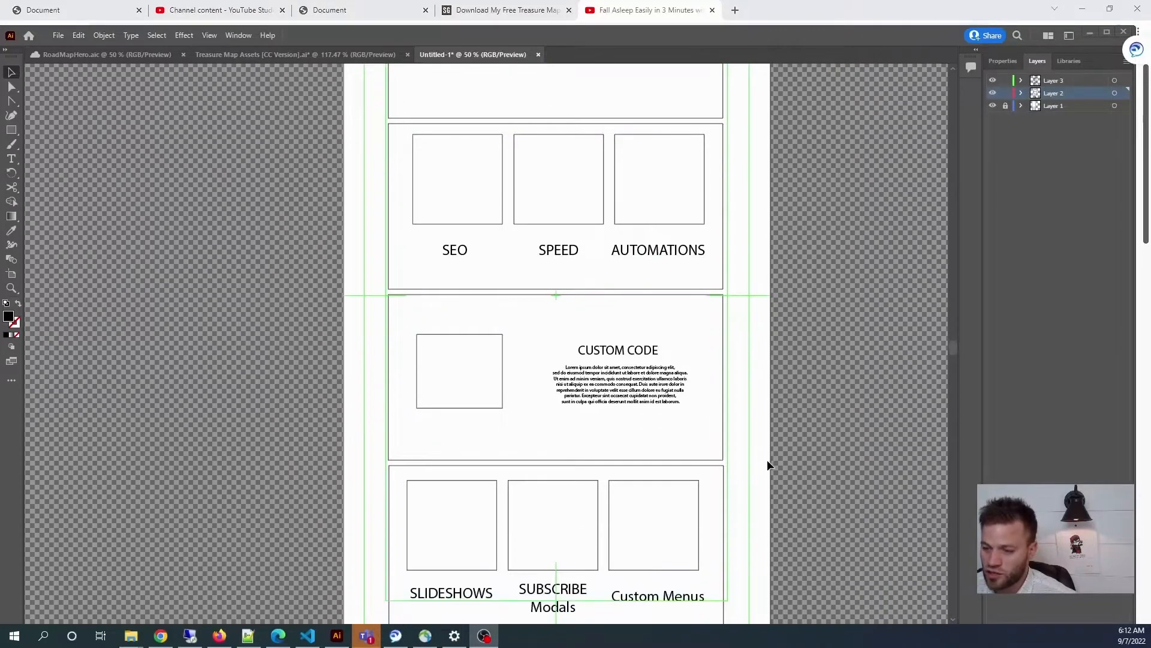
scroll(492, 360, "down", 1)
scroll(558, 484, "down", 5)
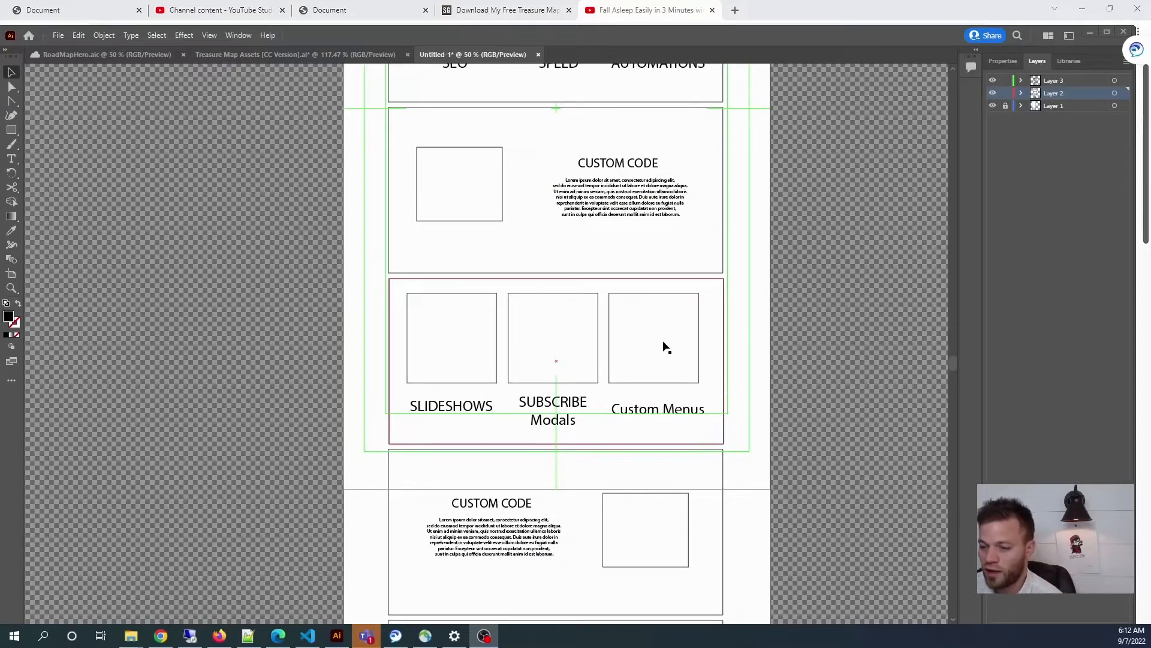
scroll(666, 347, "down", 3)
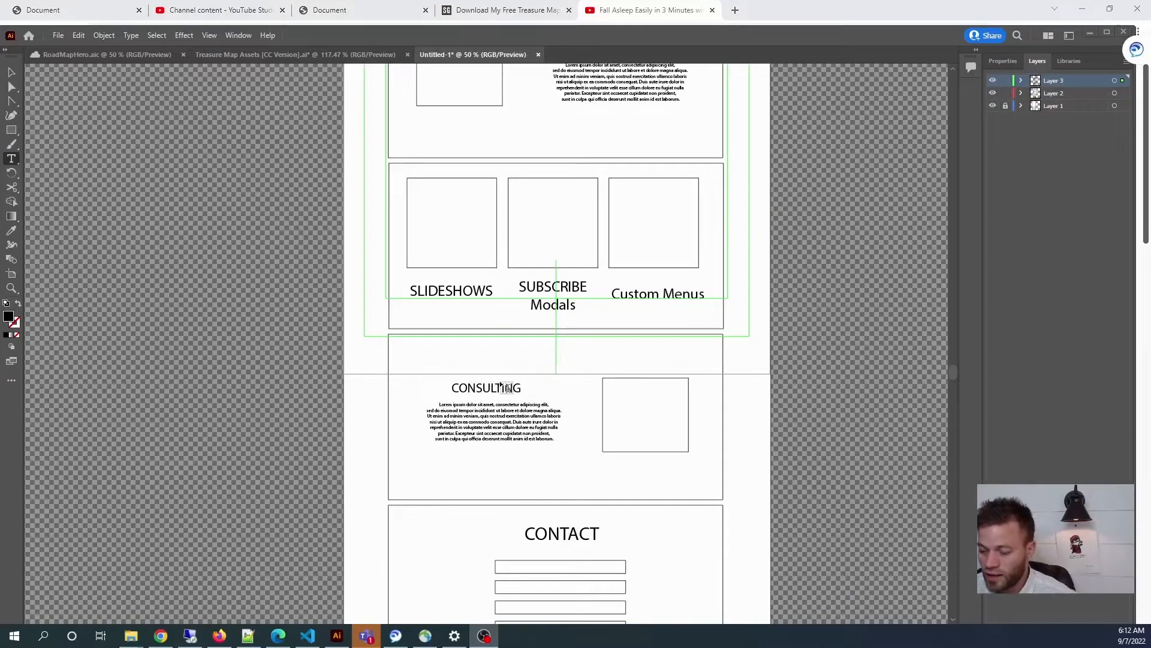
scroll(503, 386, "down", 3)
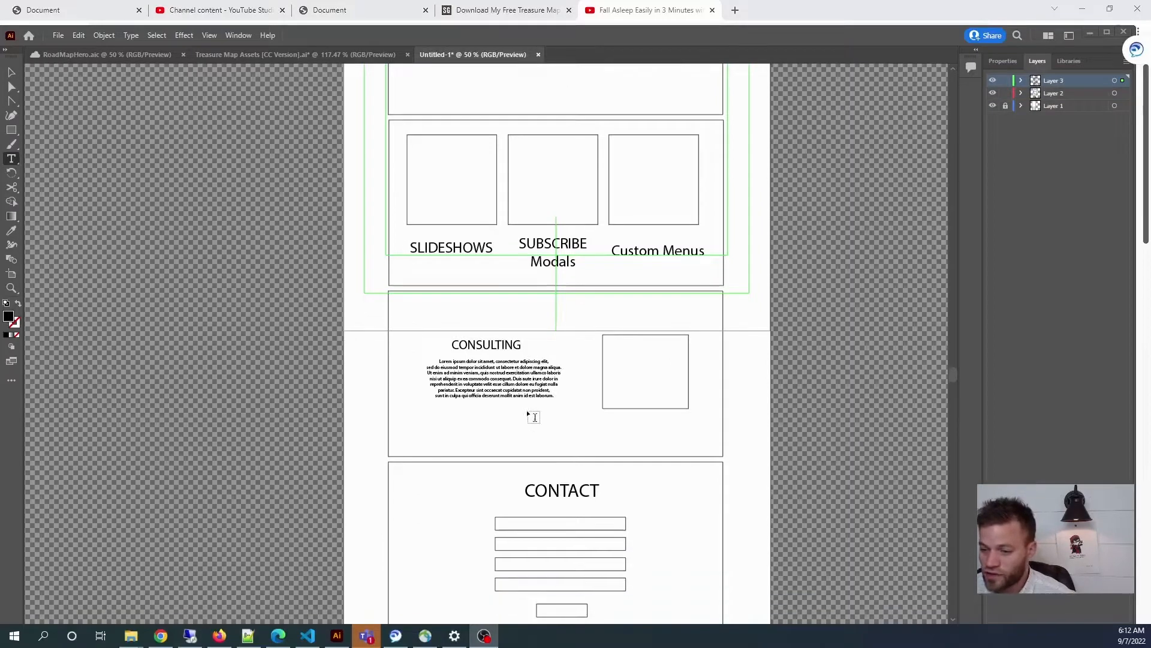
scroll(570, 467, "up", 15)
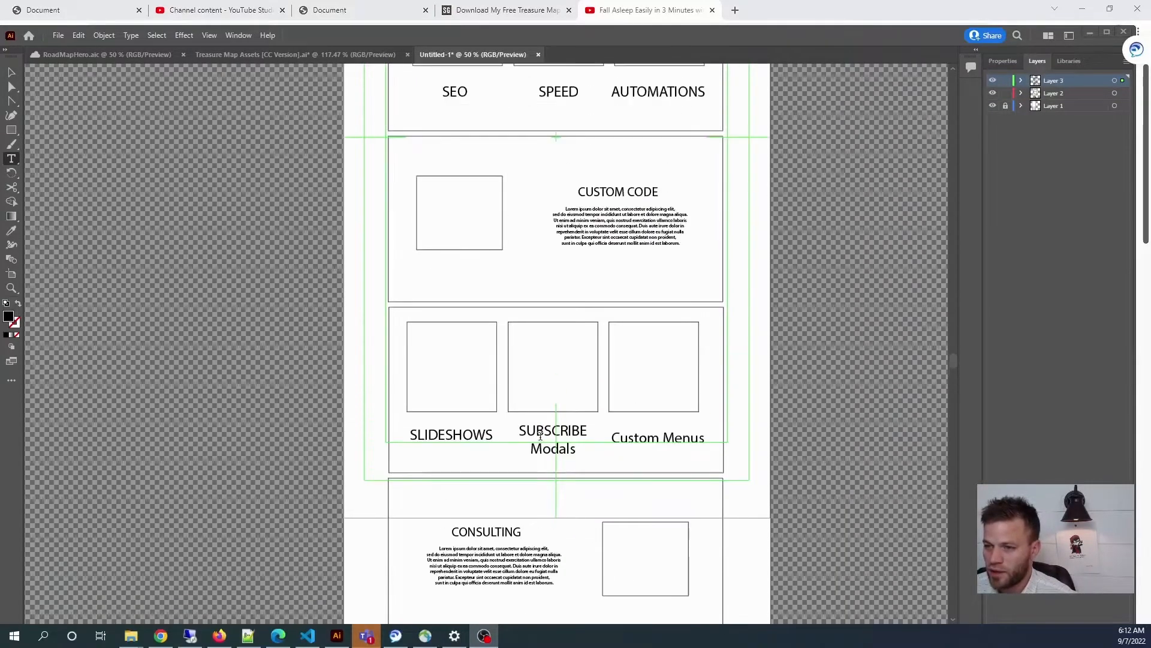
scroll(552, 436, "down", 1)
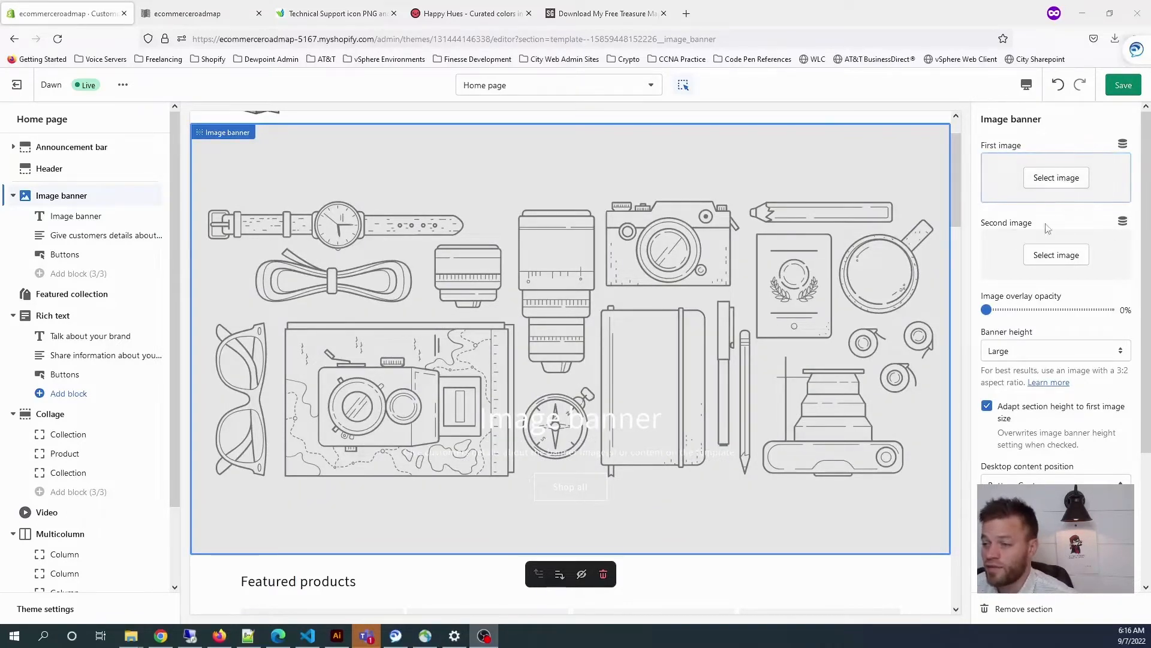
Search the free stock images for "map" for the image banner's first image in the Shopify theme editor.
scroll(891, 193, "up", 1)
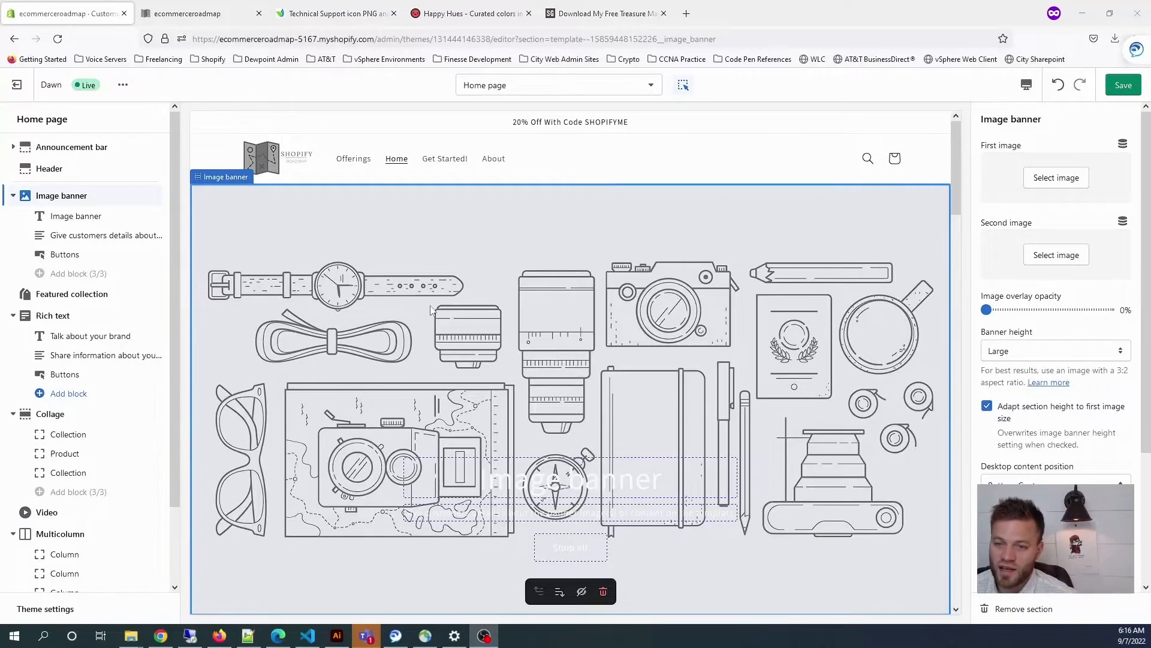
scroll(430, 310, "down", 1)
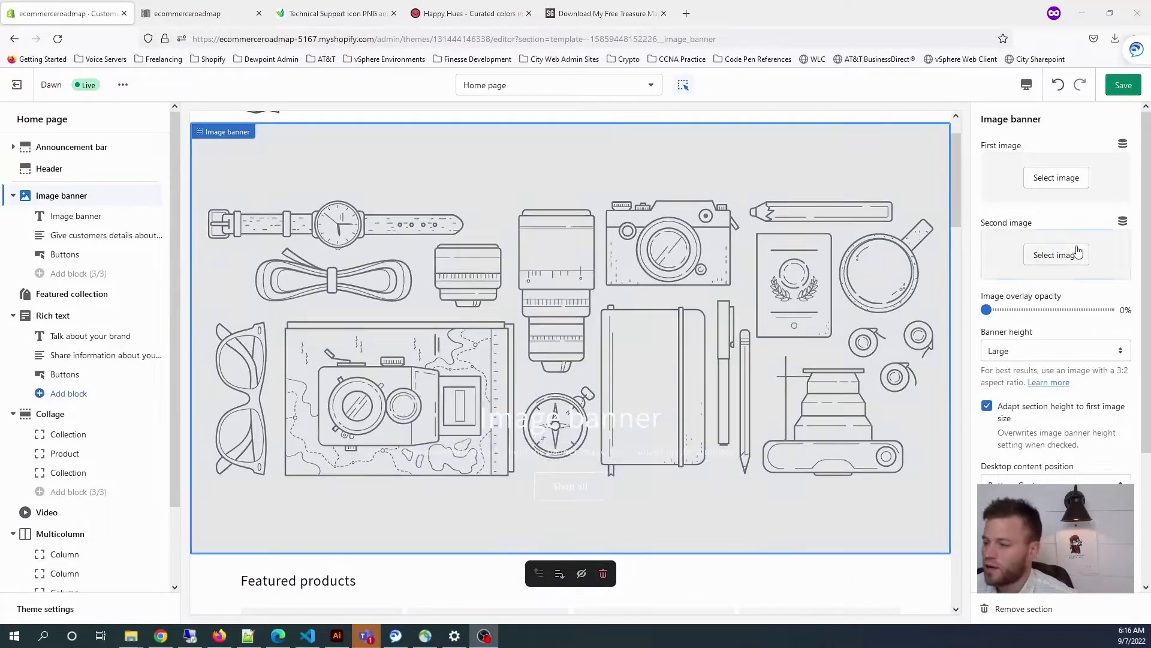
left_click(1057, 178)
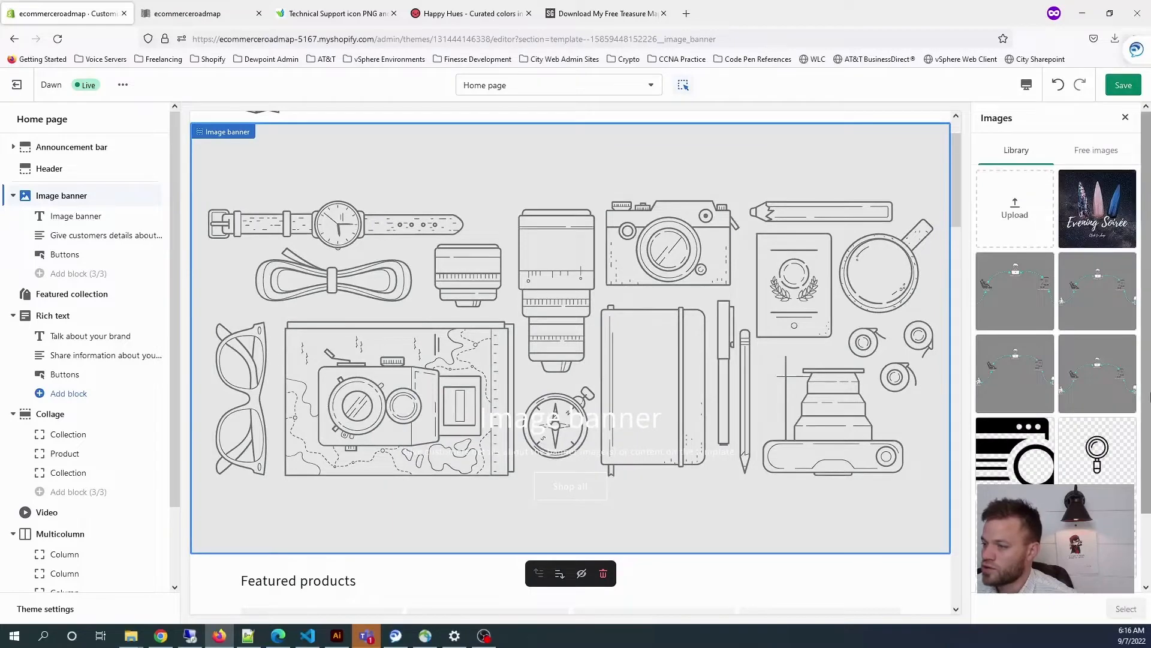
left_click(1095, 150)
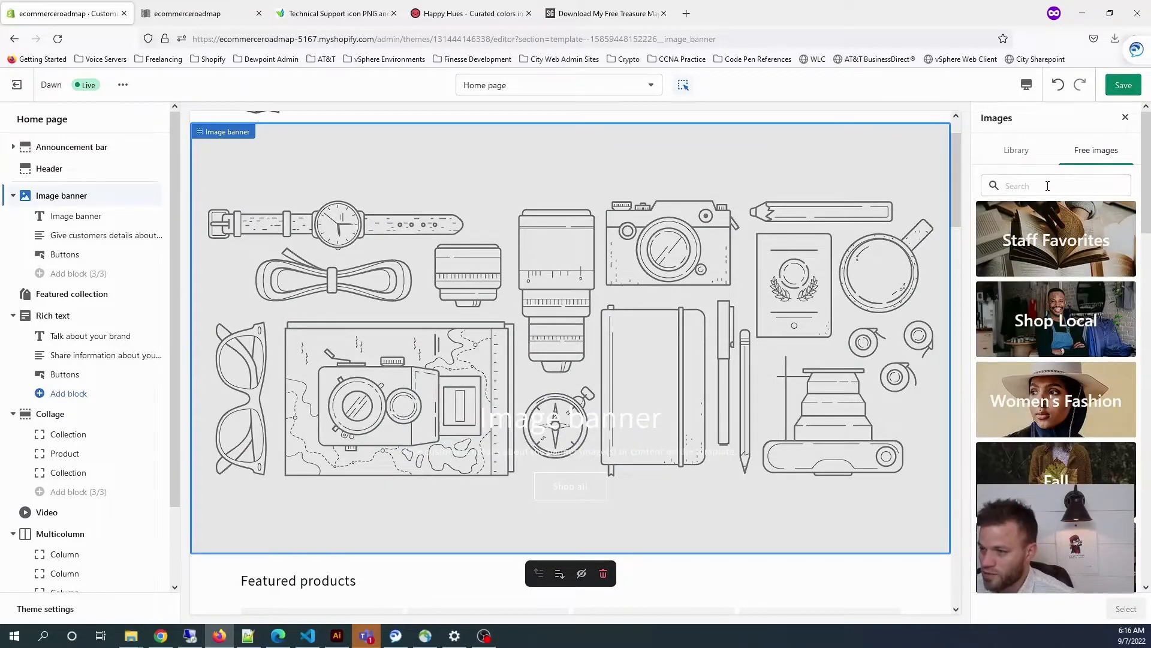
left_click(1067, 184)
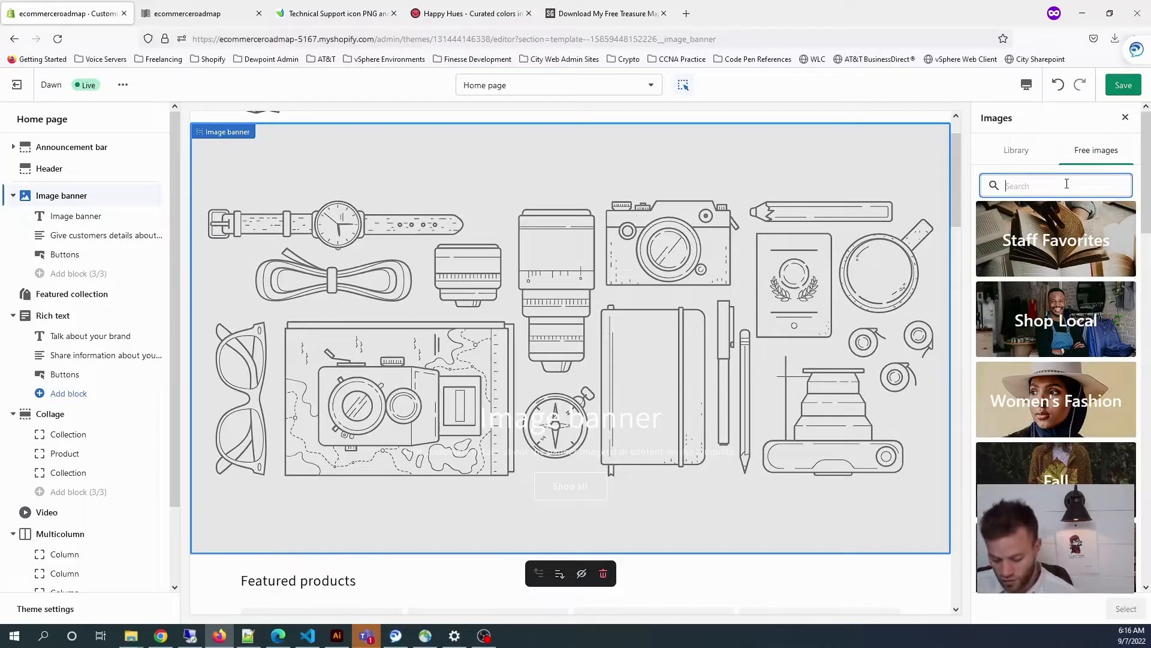
type("m")
key("BackSpace")
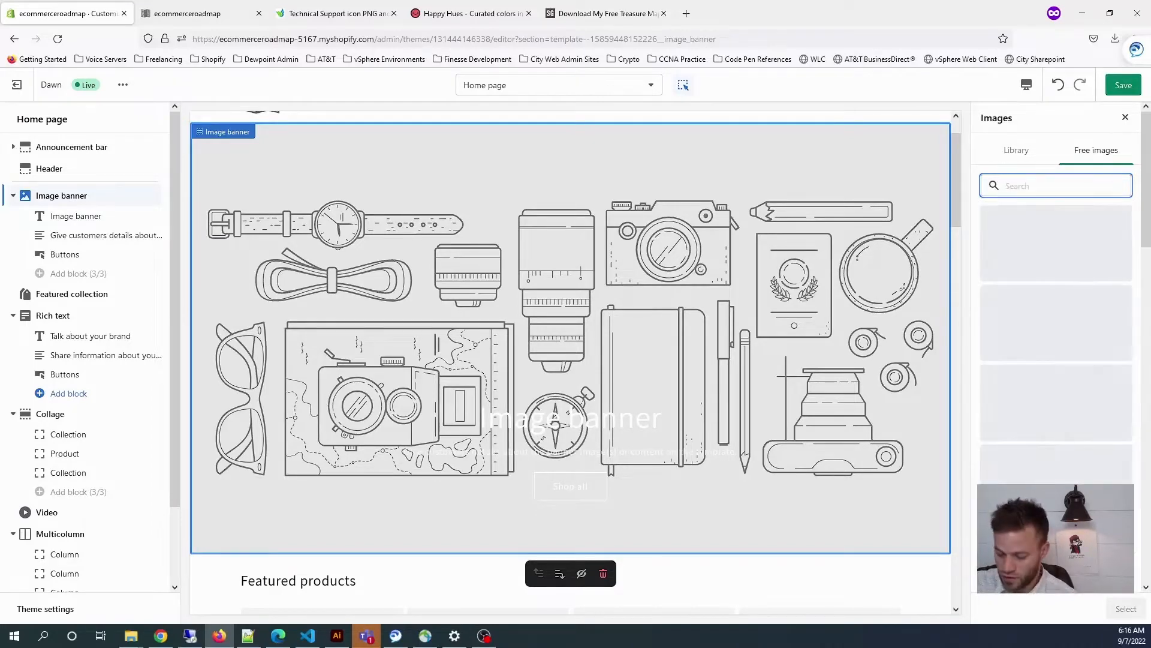
type("map")
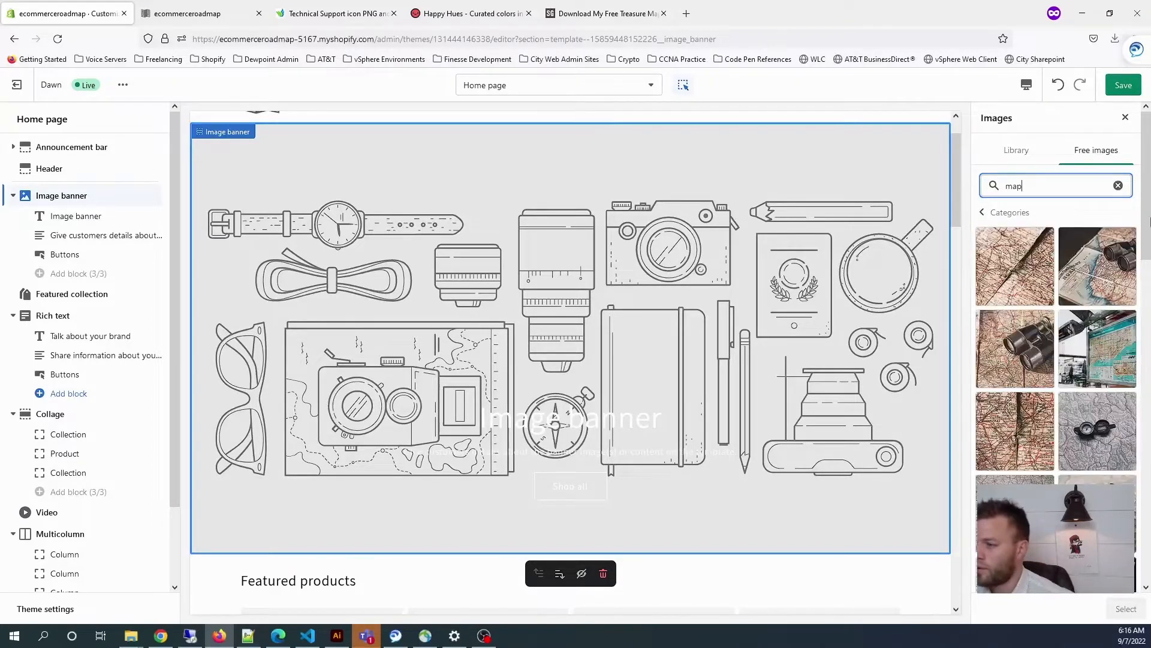
Set the photo of binoculars lying on an old map as the image banner's first image.
left_click(1115, 268)
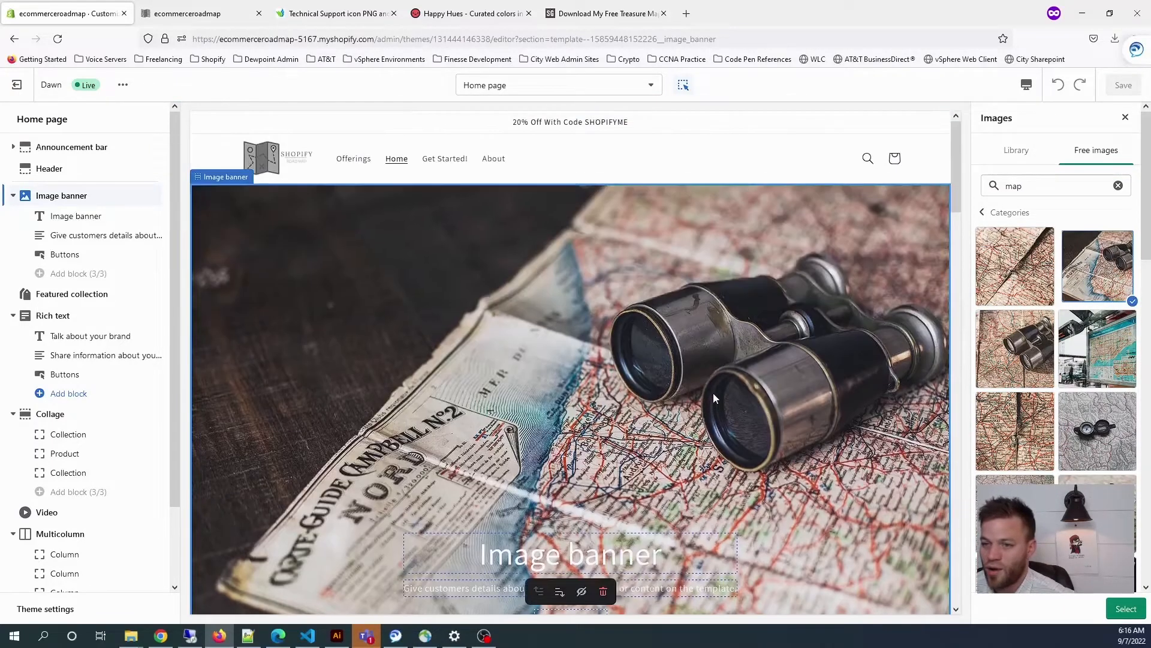
scroll(869, 375, "down", 3)
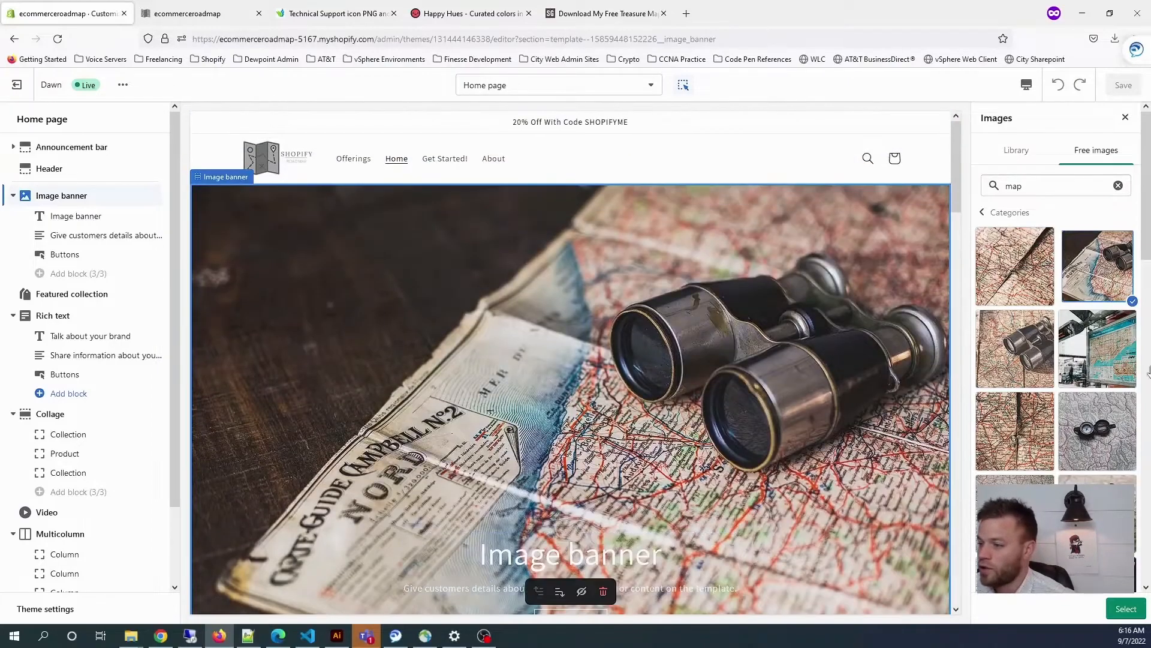
scroll(1063, 410, "down", 1)
scroll(1063, 409, "up", 1)
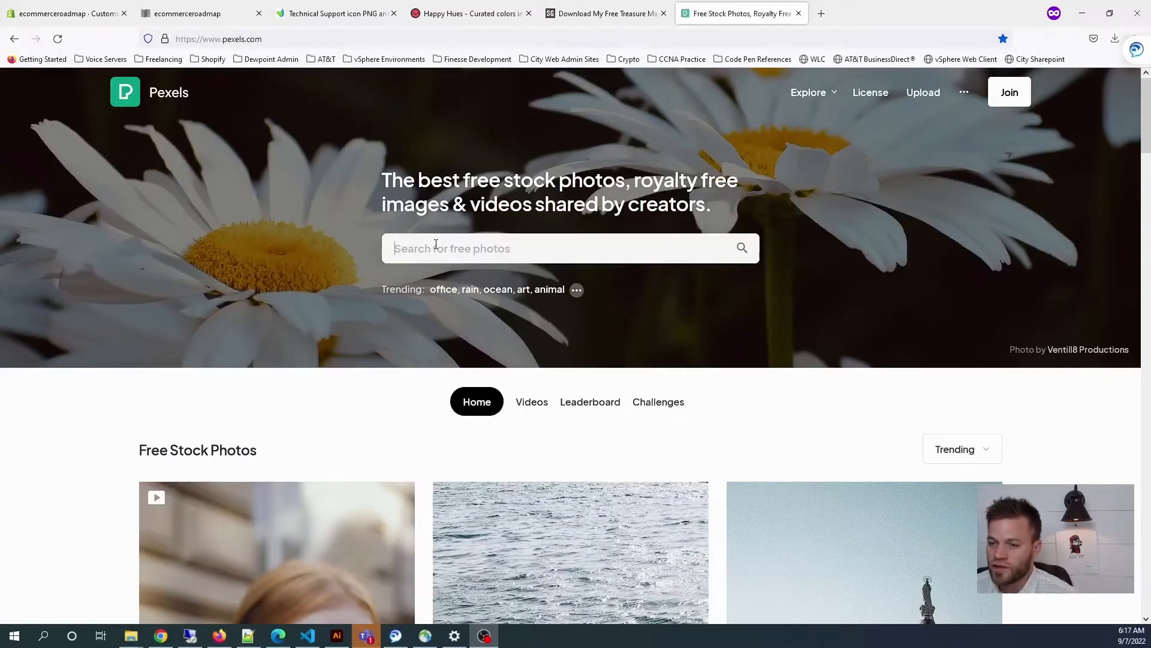
left_click(428, 240)
type("pexels")
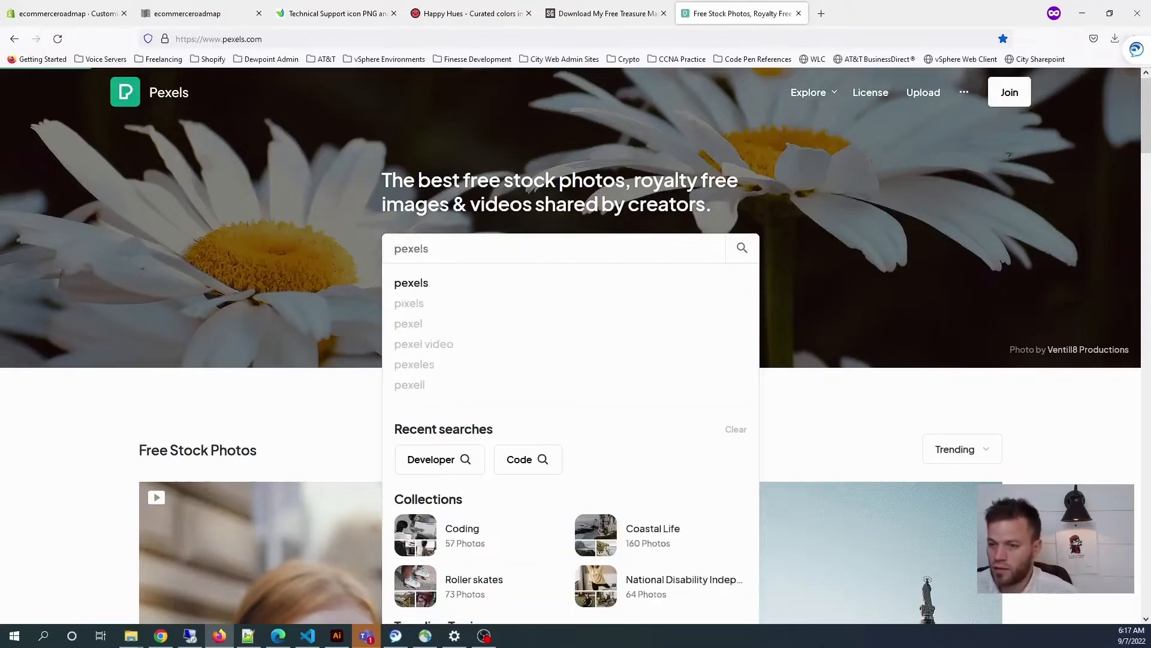
key("Return")
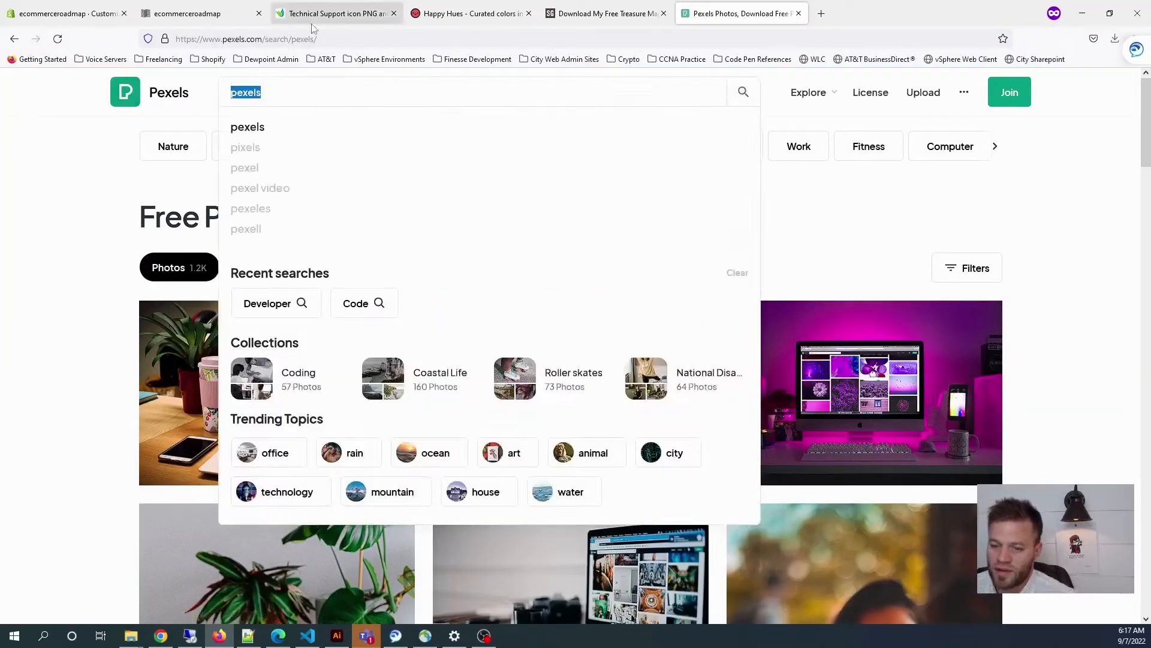
Search Pexels for "map" and browse the free map photos for possible banner images.
type("map")
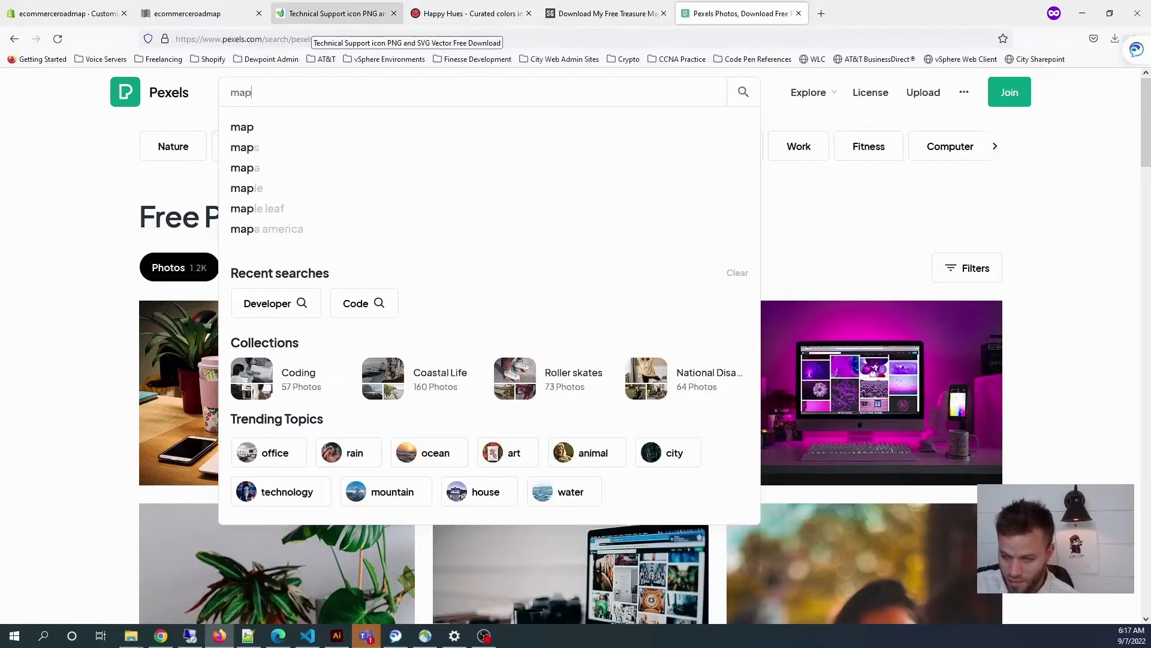
key("Return")
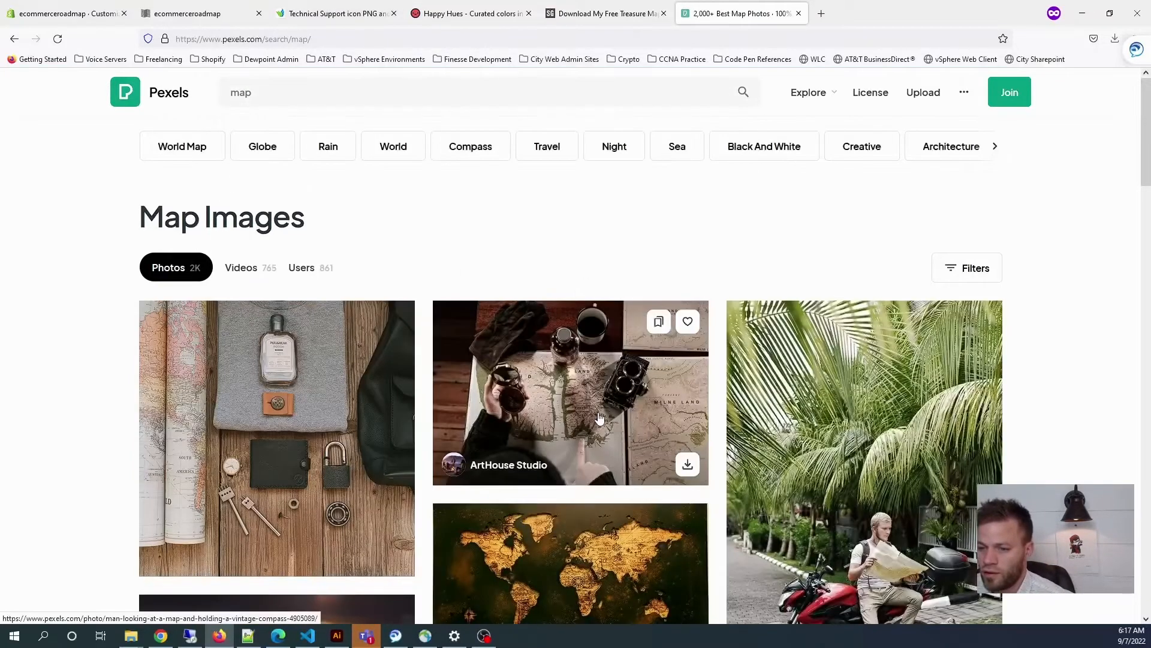
scroll(589, 313, "down", 3)
scroll(779, 437, "down", 1)
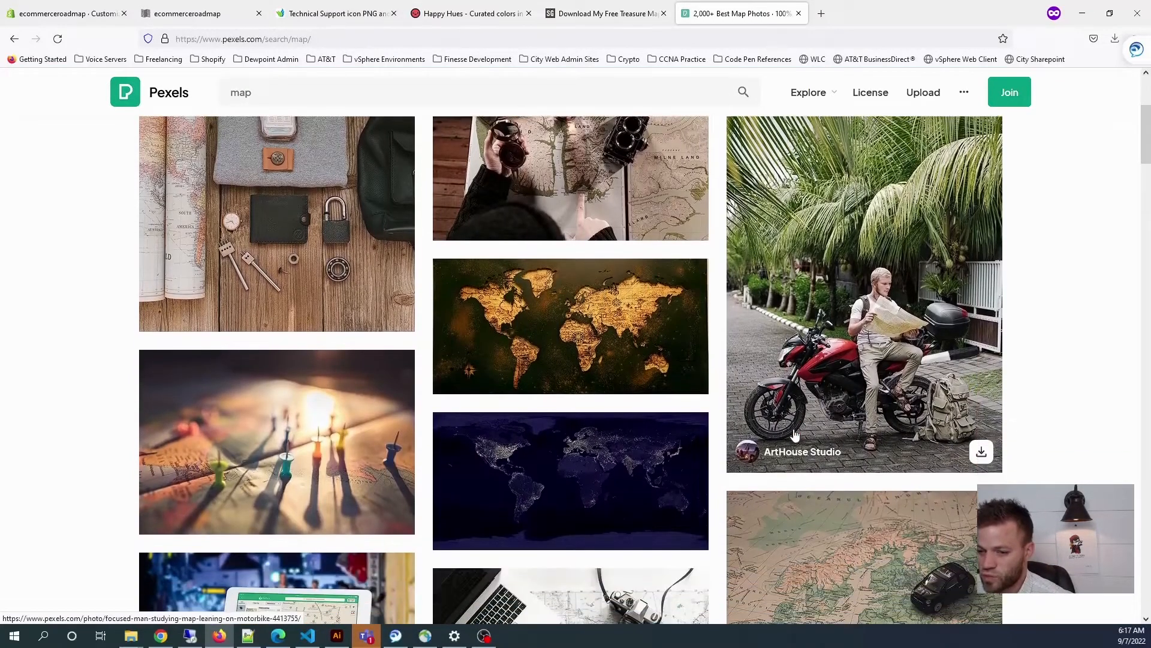
scroll(779, 439, "down", 1)
scroll(293, 433, "down", 2)
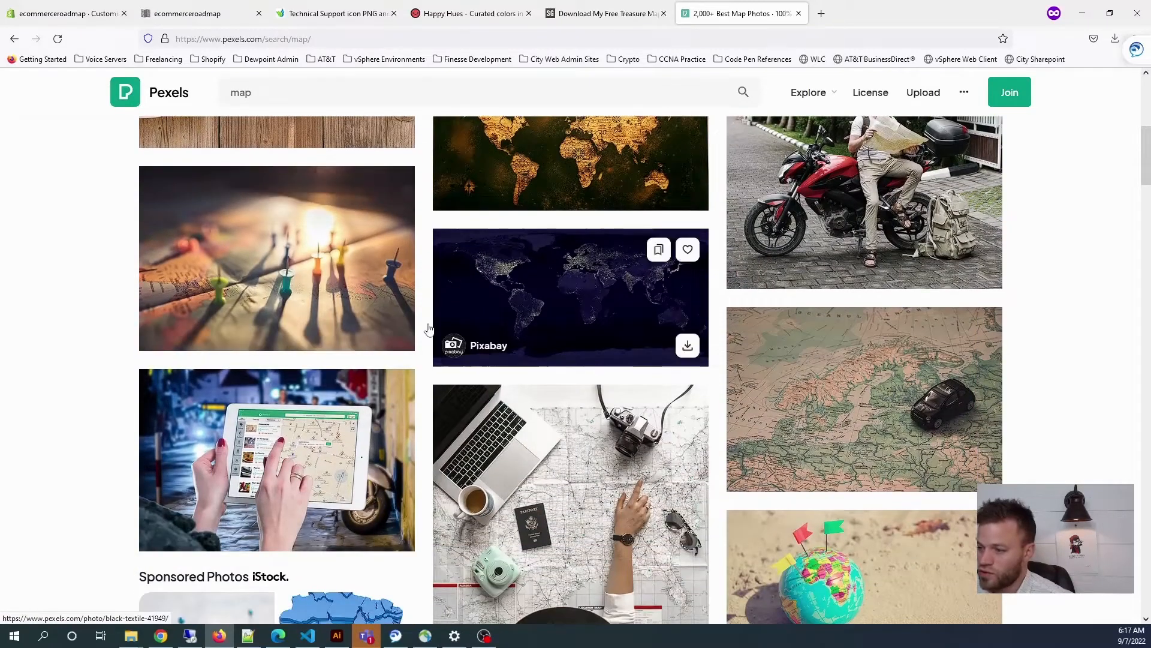
scroll(916, 242, "down", 3)
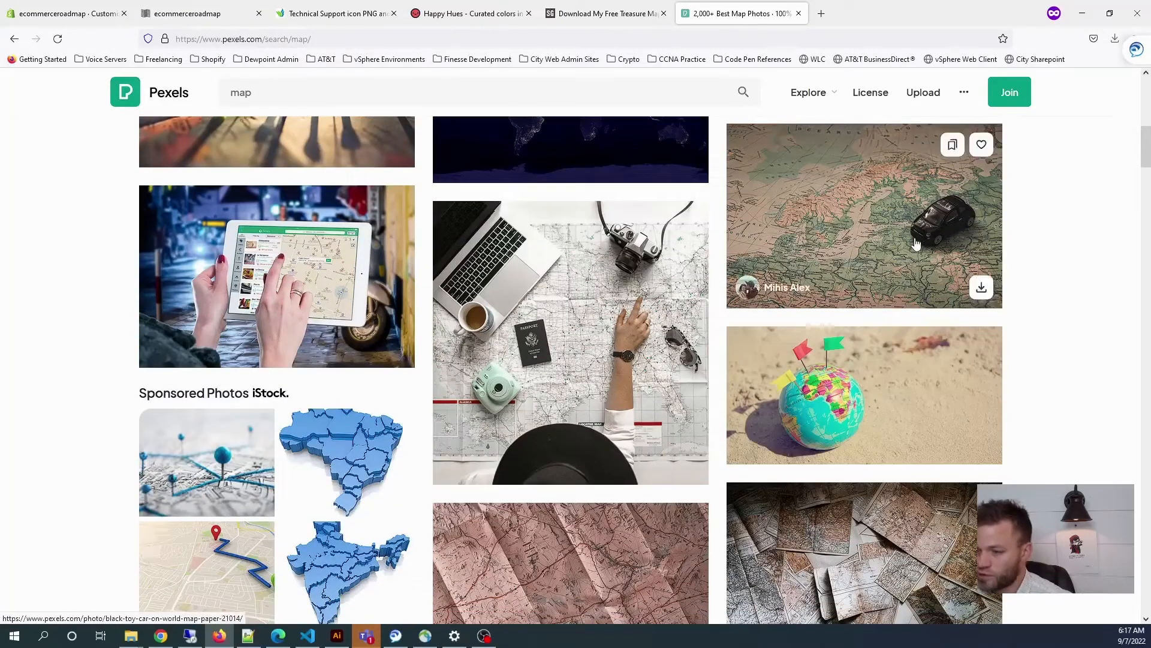
scroll(566, 480, "down", 5)
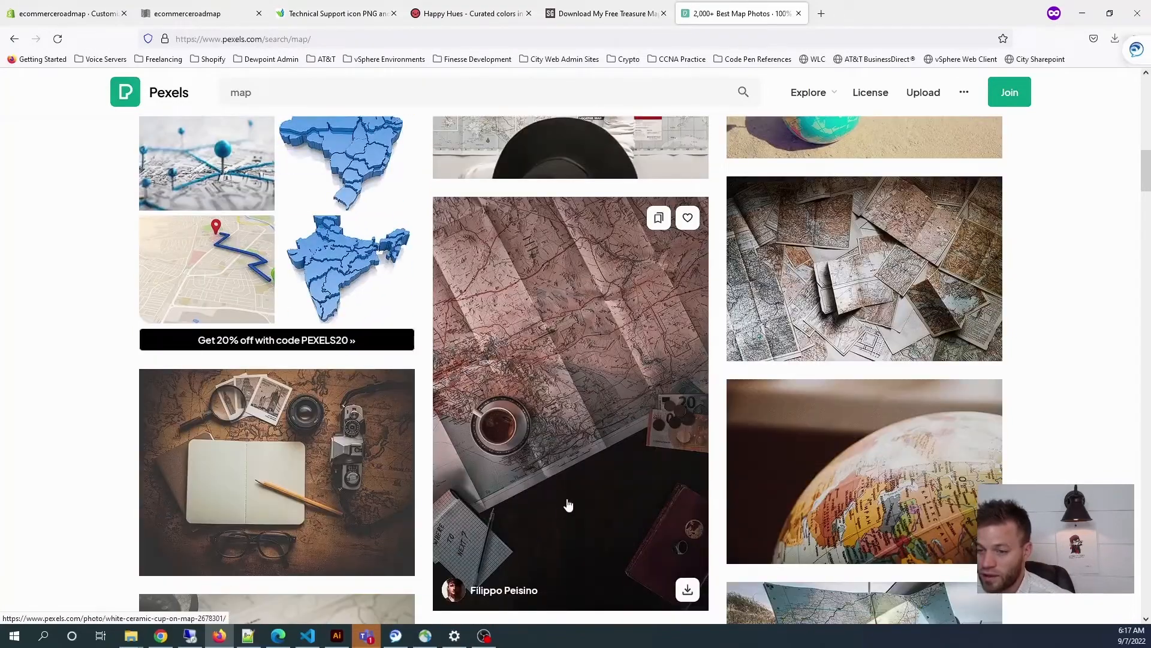
scroll(586, 488, "down", 1)
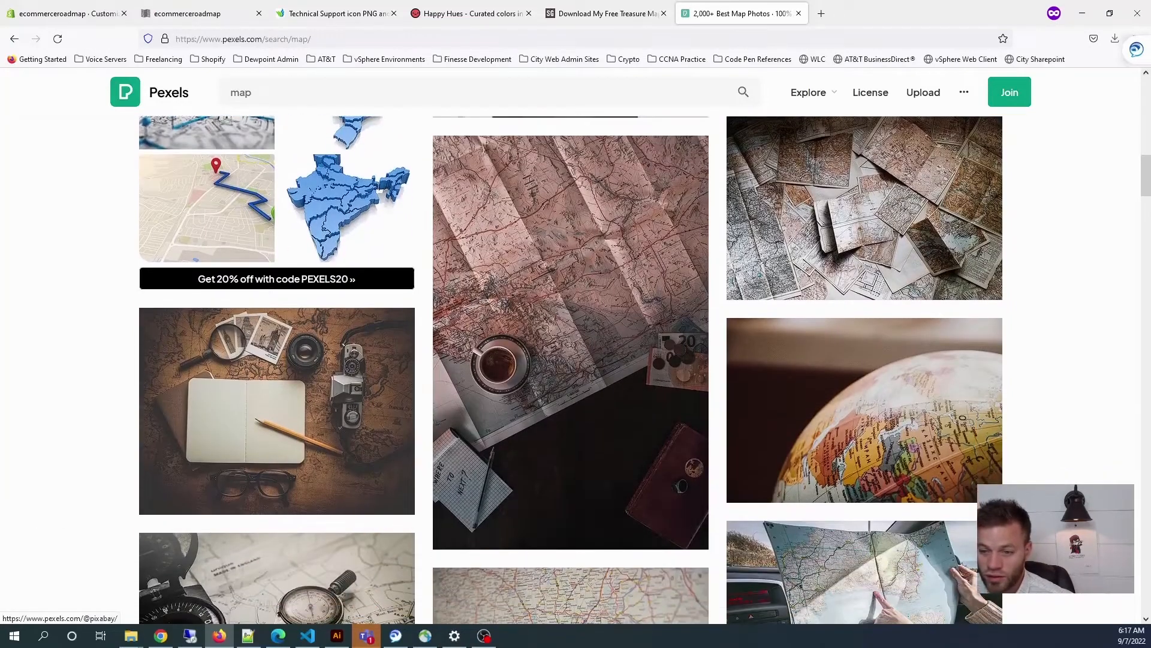
Search the uxwing icon site for "support" and download the Male Services Support icon as a PNG.
left_click(334, 13)
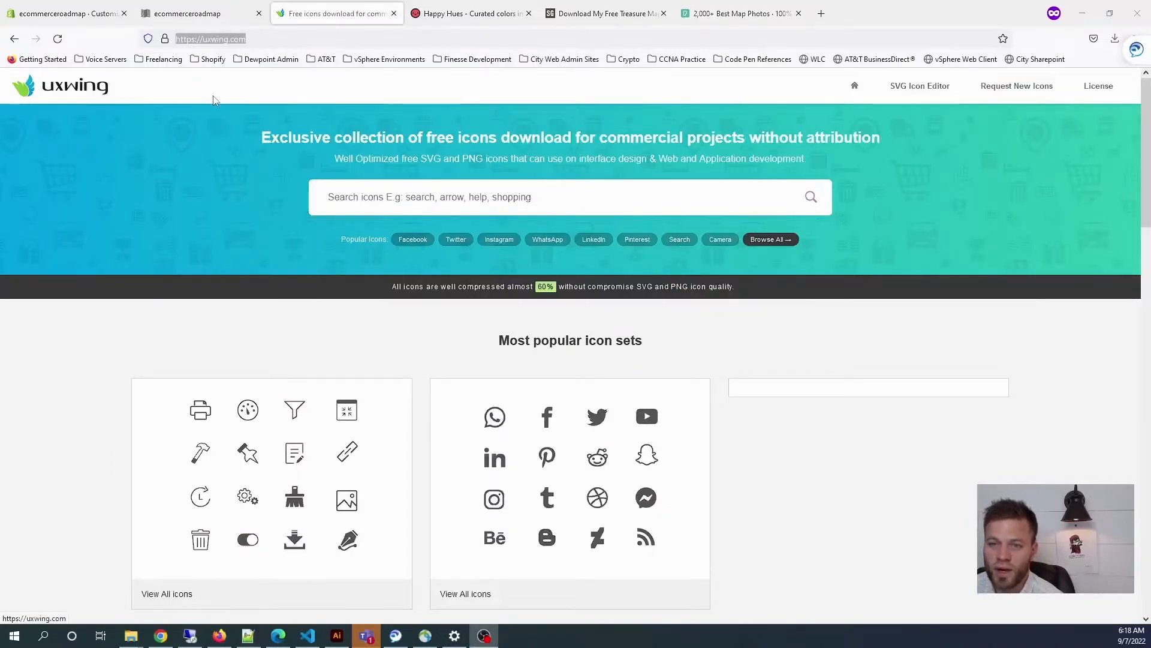
scroll(657, 461, "down", 3)
scroll(658, 458, "up", 3)
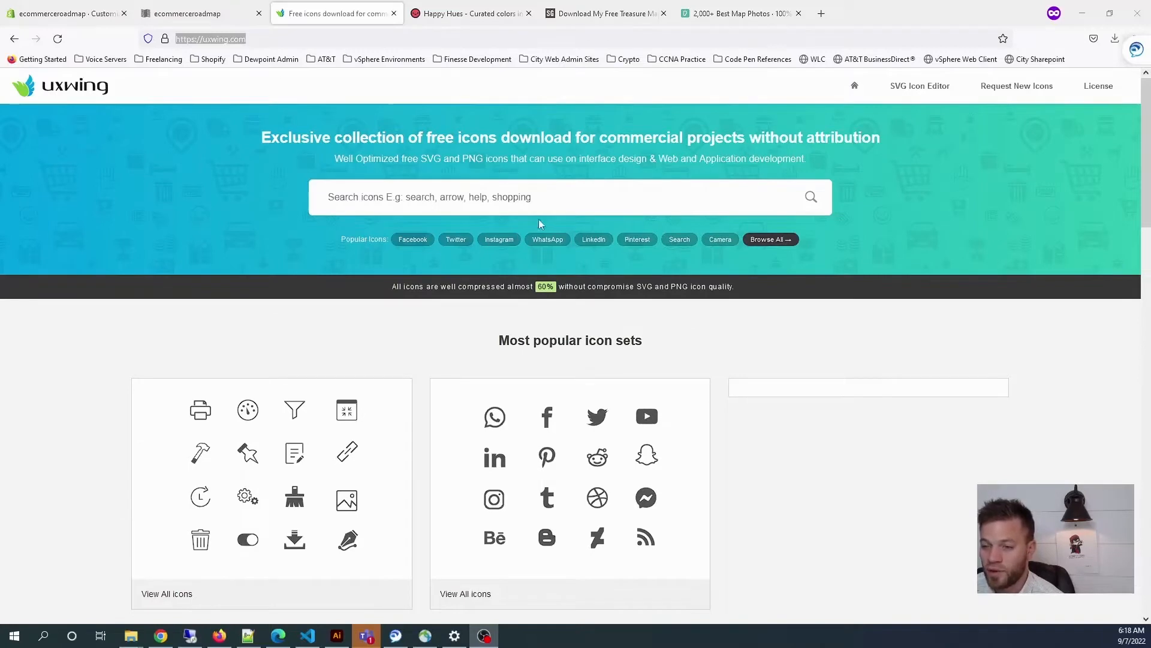
left_click(553, 193)
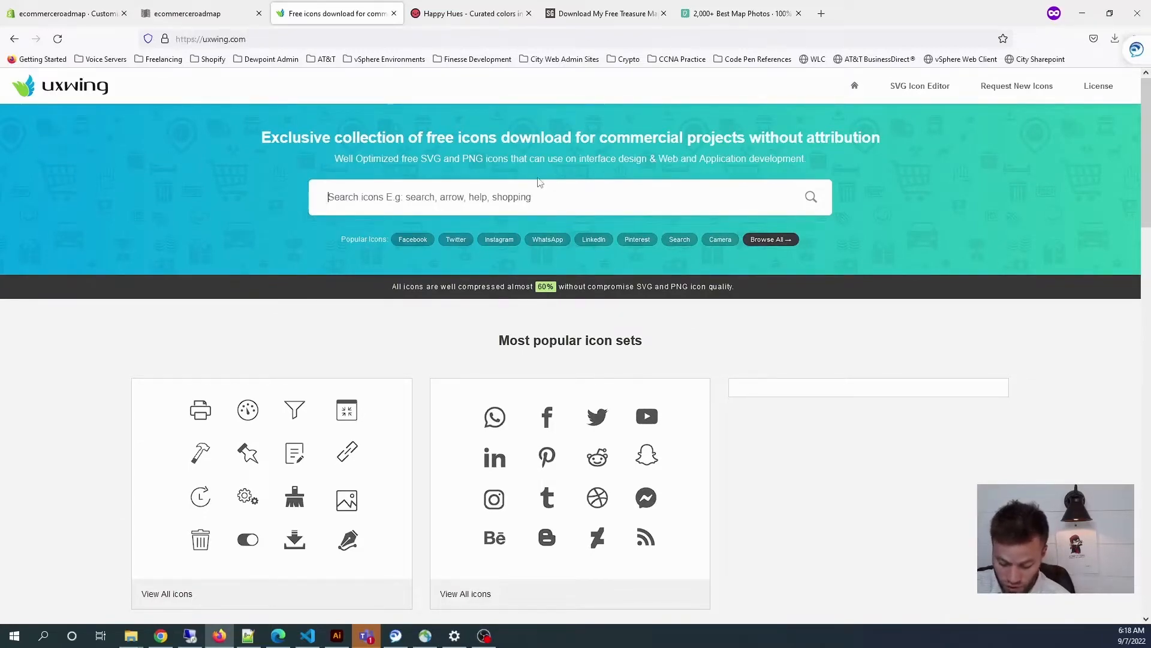
type("support")
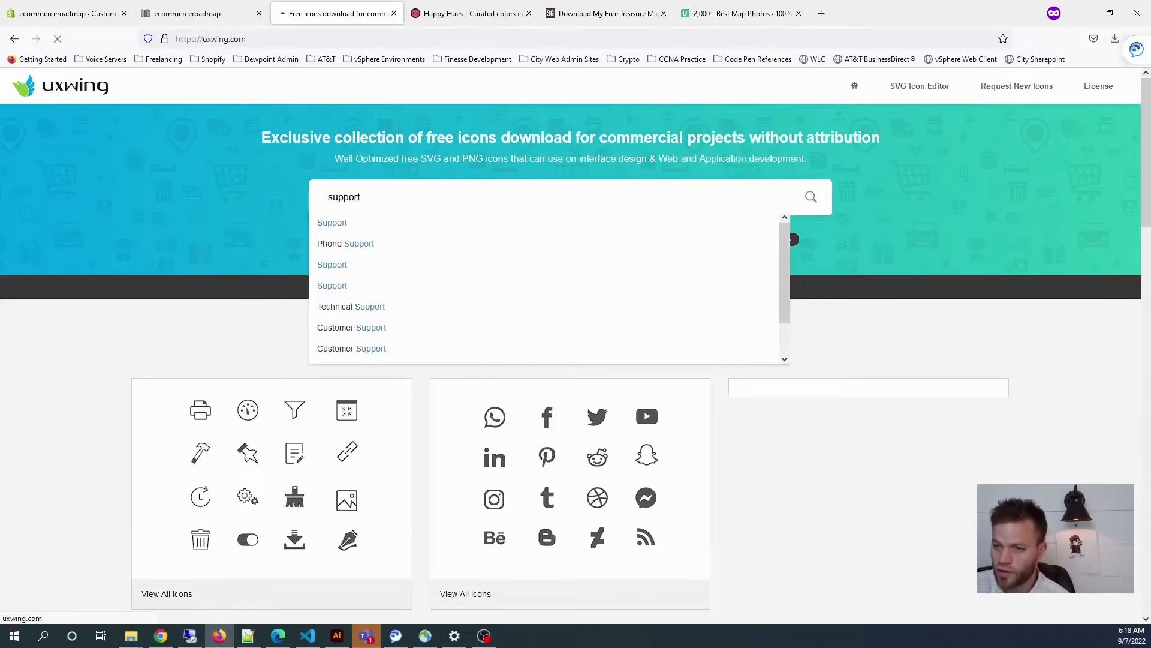
key("Return")
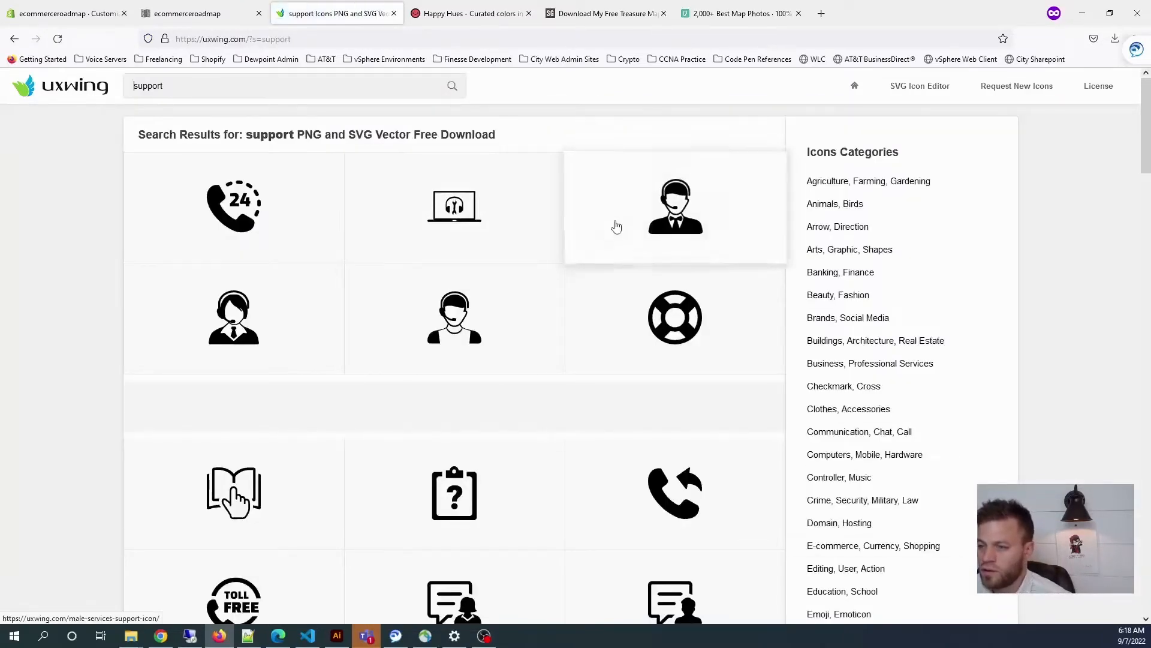
left_click(617, 226)
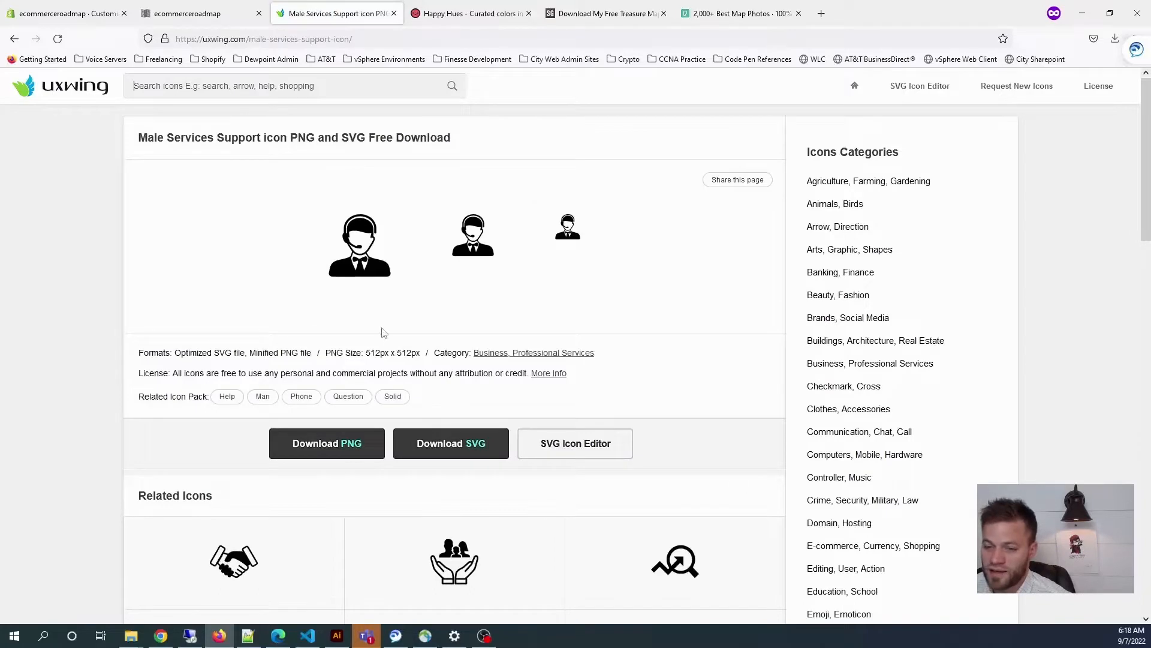
left_click(347, 449)
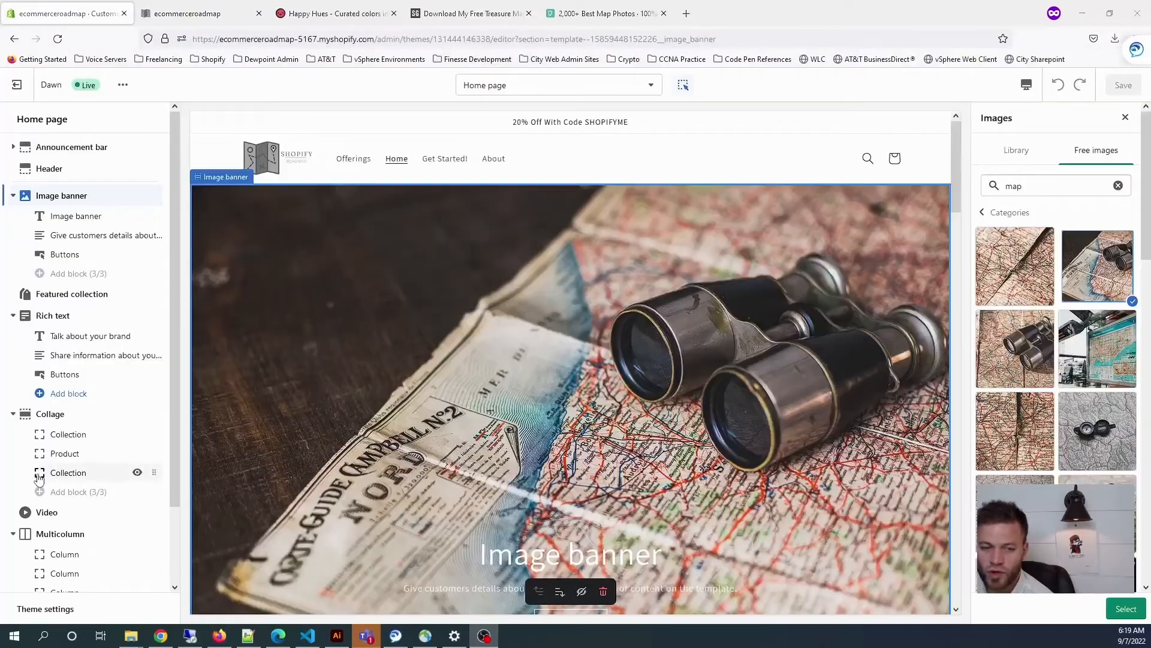
mouse_move(39, 479)
scroll(646, 352, "up", 6)
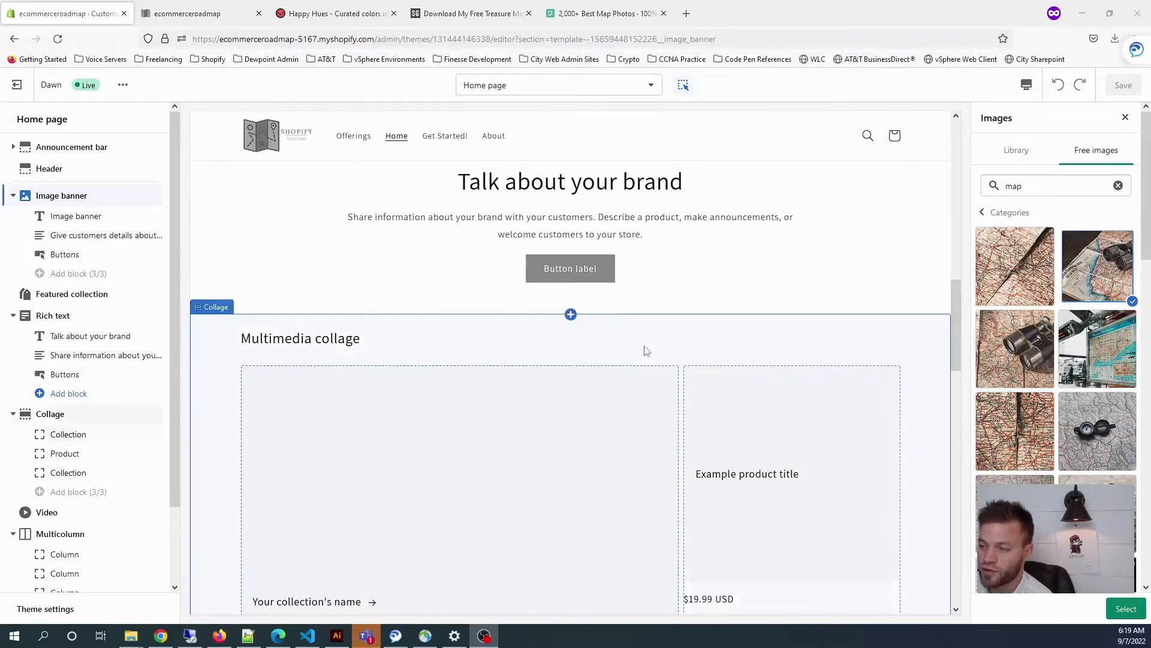
Remove the Featured collection section from the home page.
scroll(632, 334, "up", 10)
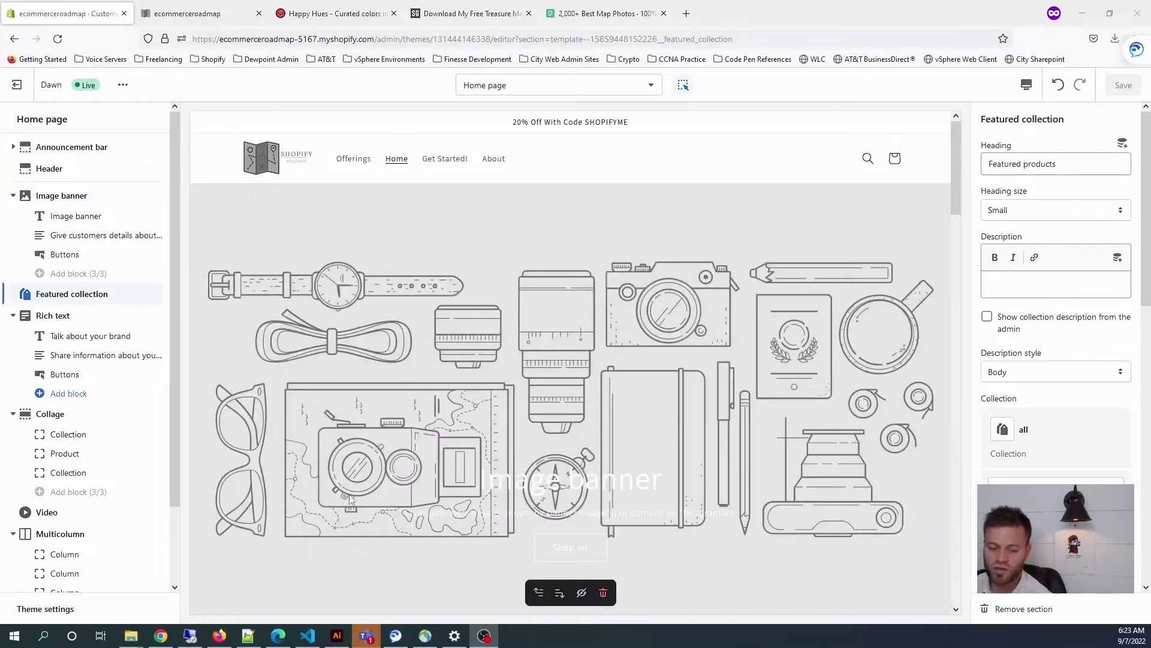
scroll(599, 402, "down", 2)
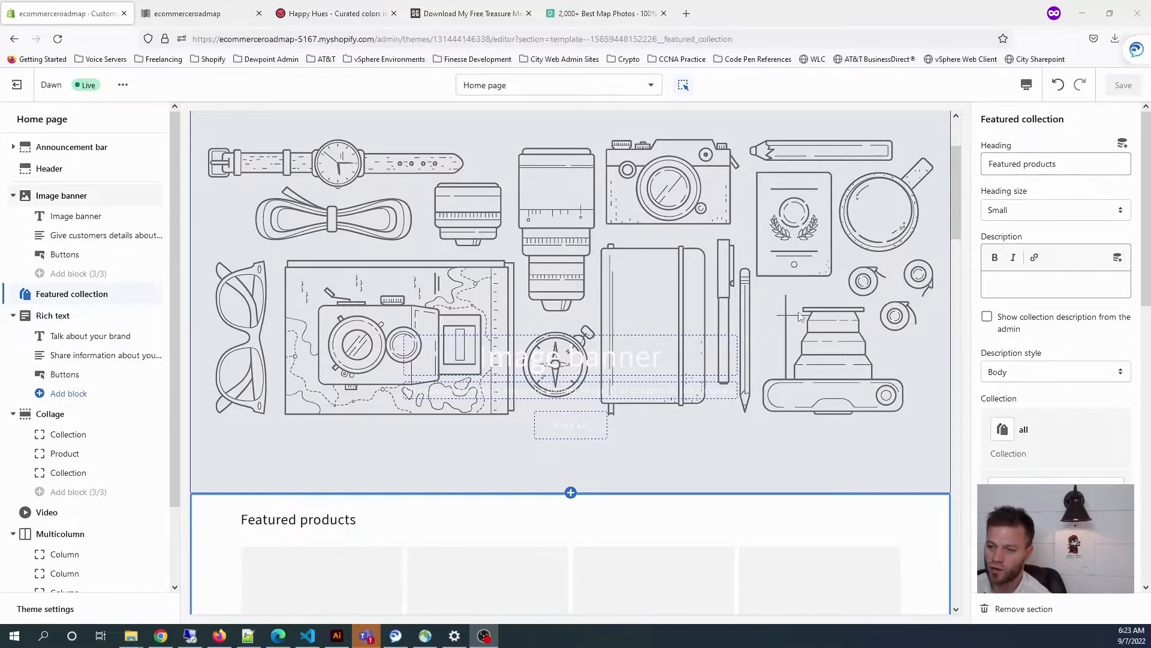
scroll(801, 316, "down", 2)
scroll(856, 362, "down", 1)
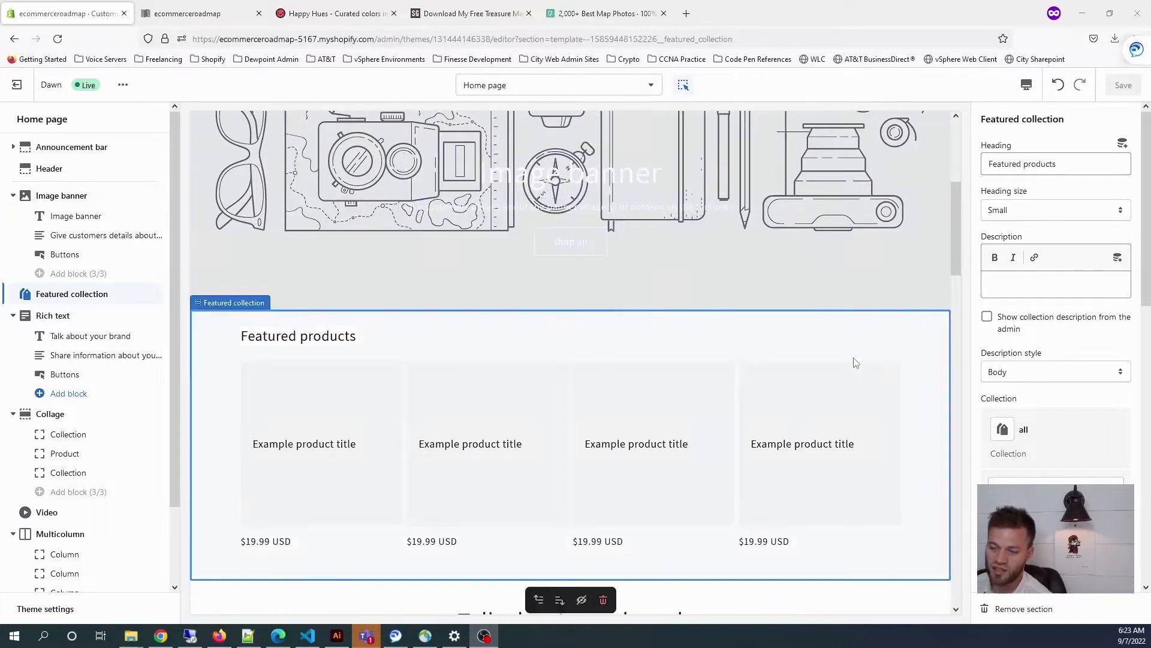
scroll(857, 360, "up", 5)
scroll(839, 324, "down", 3)
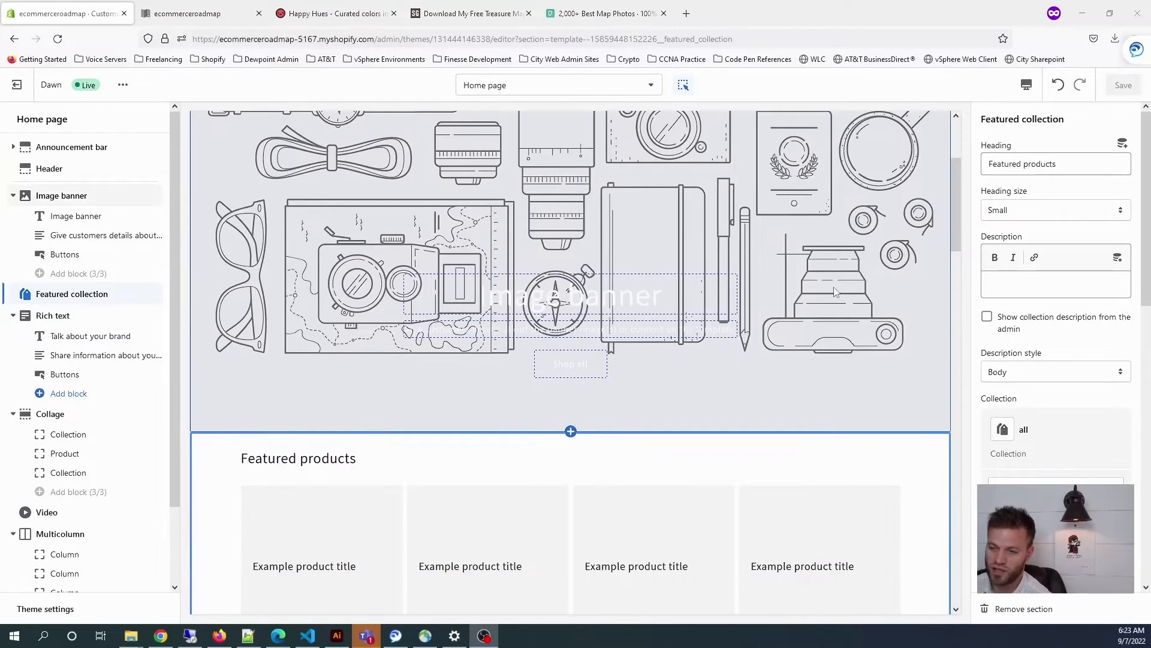
scroll(890, 480, "down", 4)
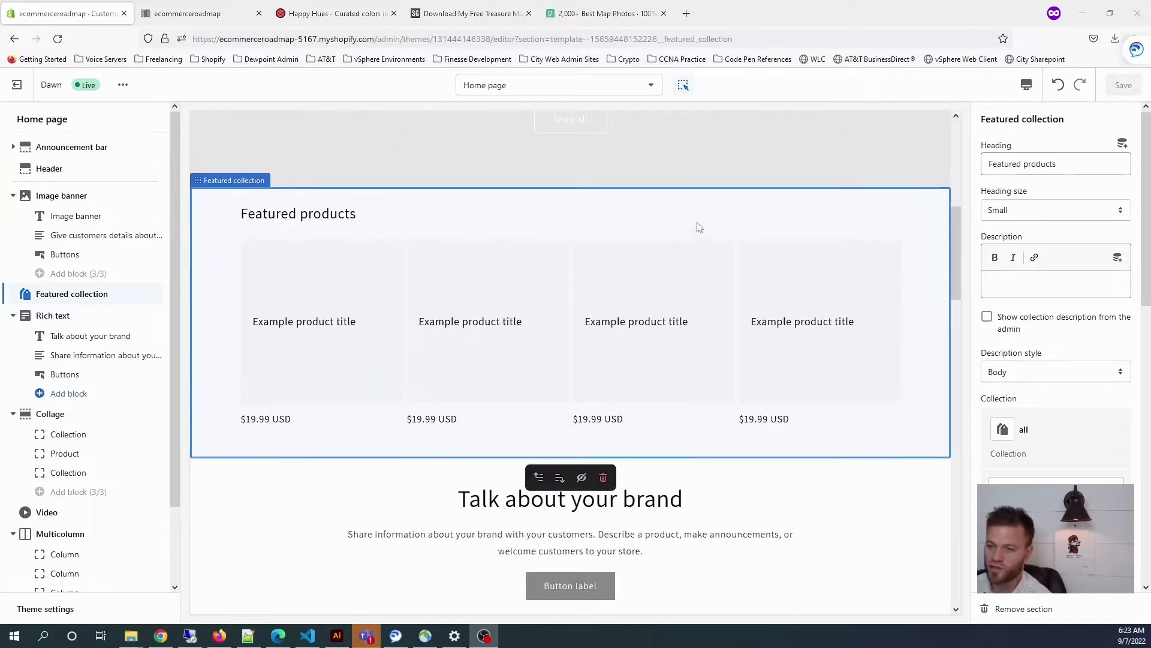
left_click(604, 478)
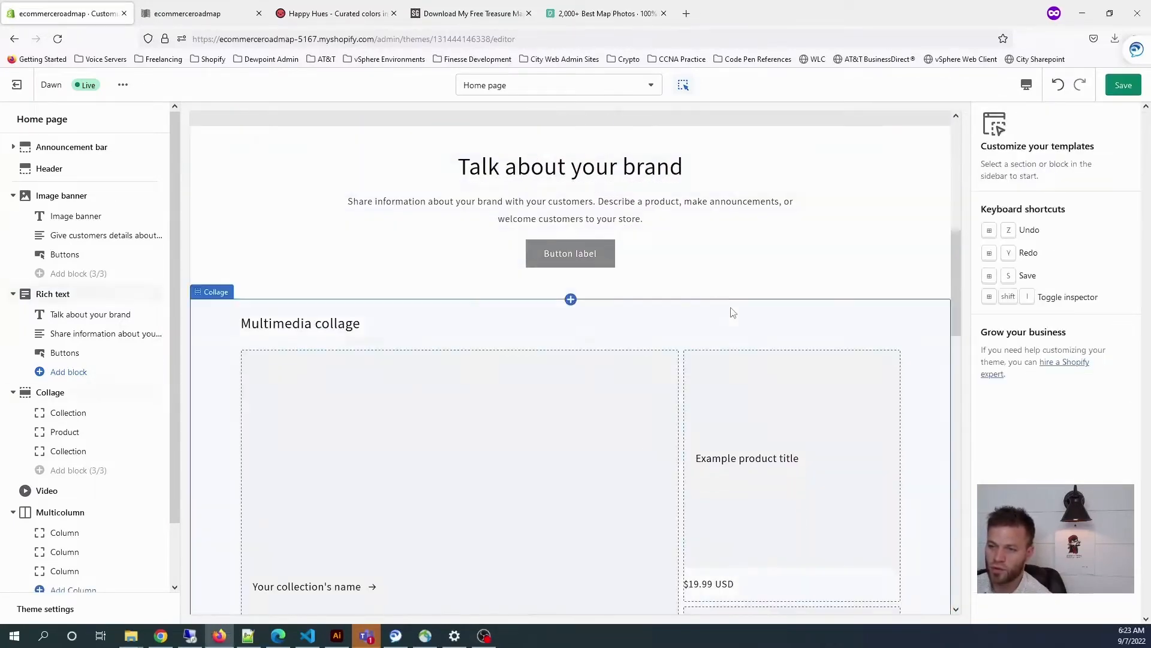
Remove the "Talk about your brand" Rich text section from the home page.
scroll(720, 324, "up", 3)
left_click(894, 401)
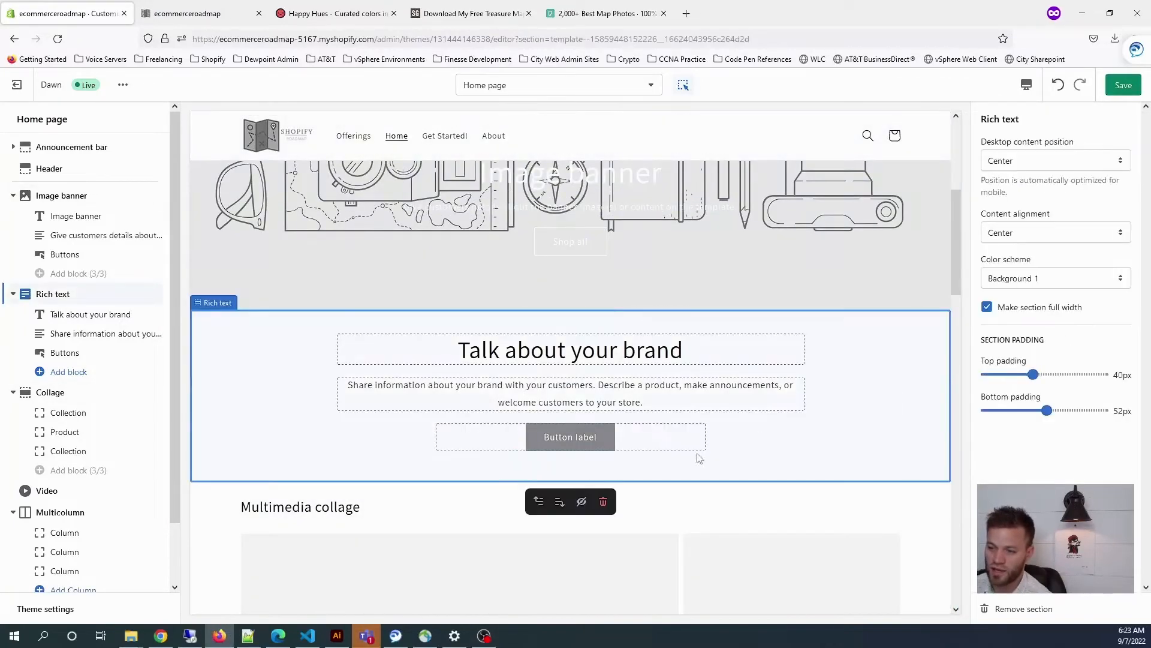
left_click(603, 502)
Remove the entire Collage section, including its collection and product blocks, from the home page.
scroll(672, 414, "down", 4)
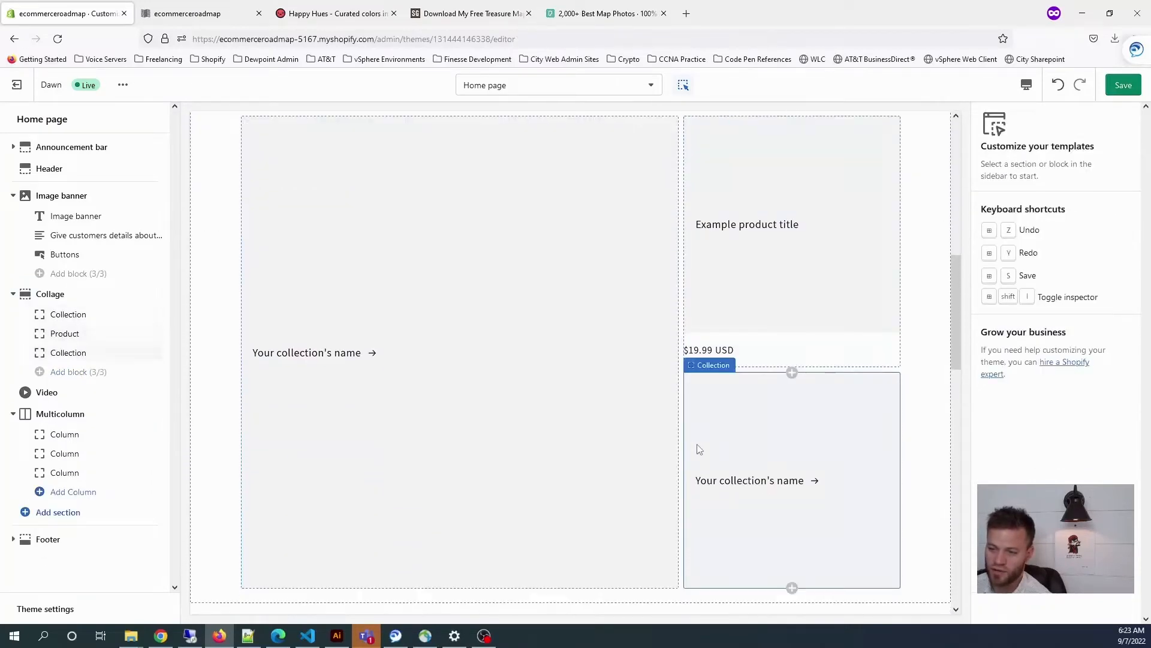
scroll(696, 450, "up", 4)
left_click(723, 346)
scroll(781, 472, "down", 7)
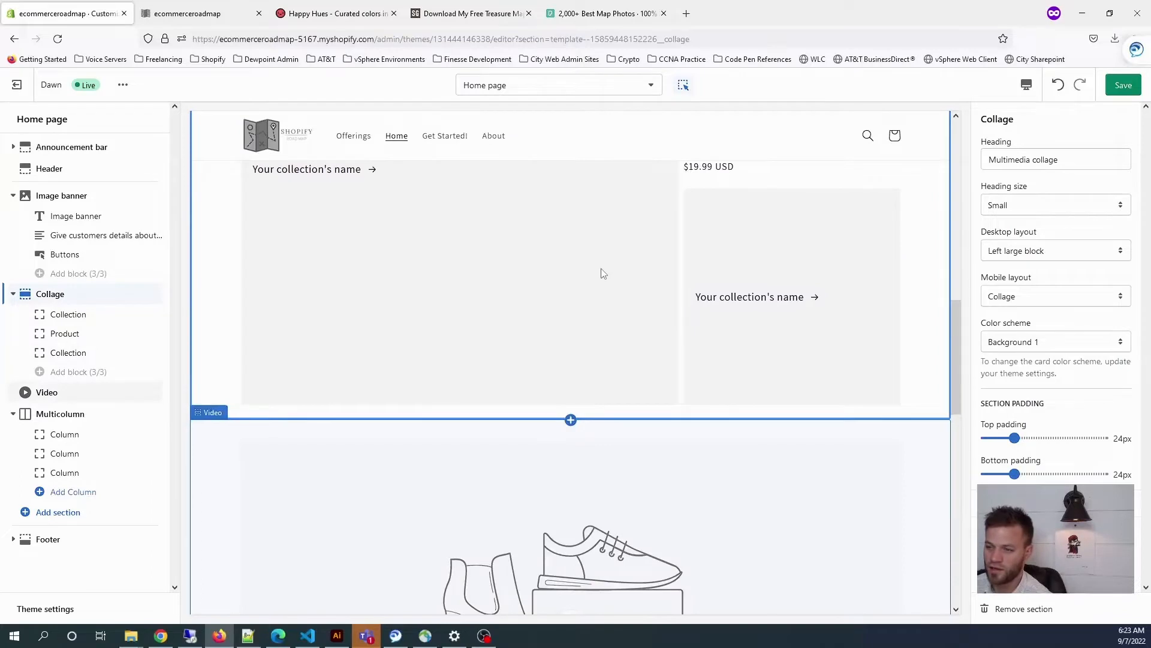
scroll(627, 308, "up", 3)
left_click(628, 310)
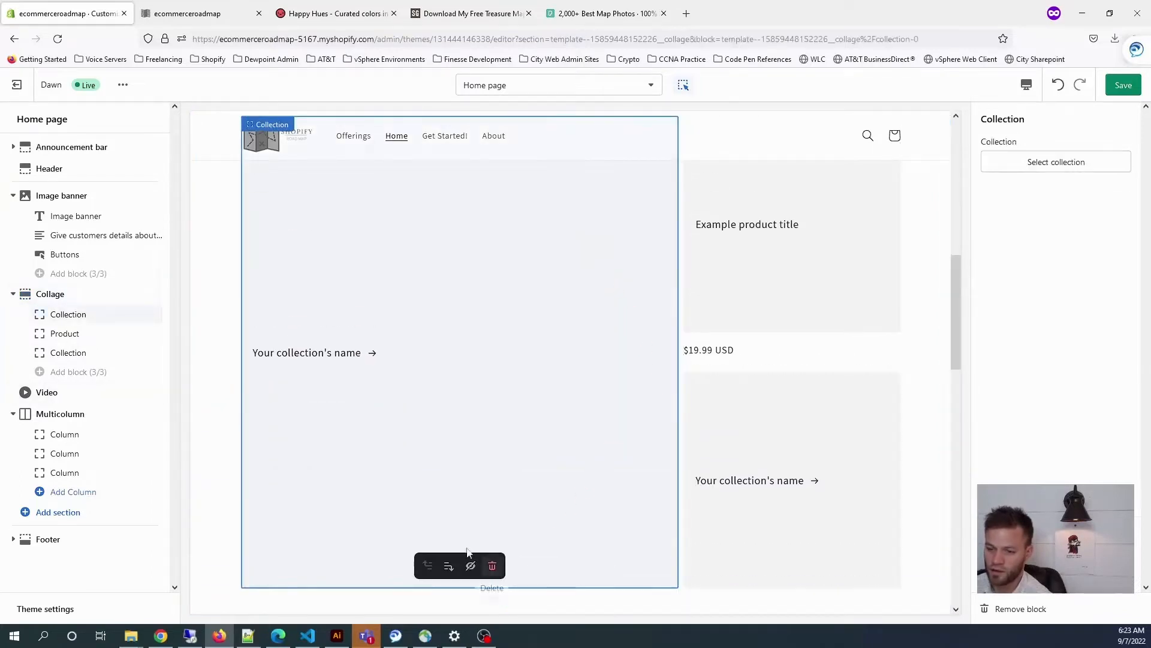
left_click(222, 389)
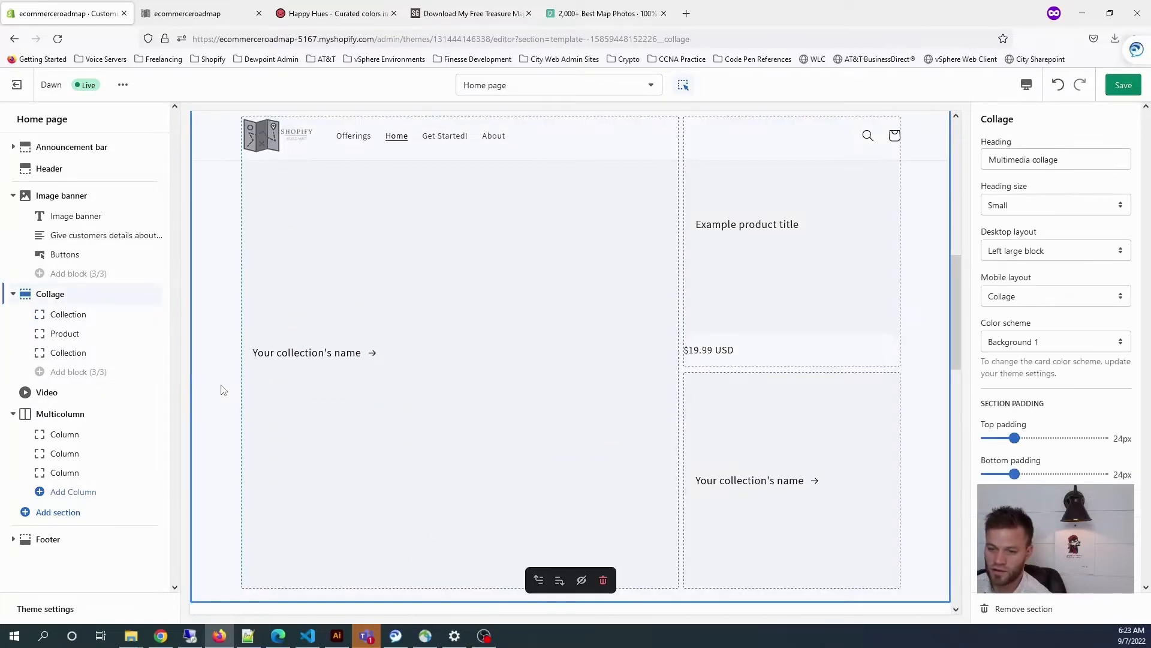
left_click(603, 580)
Remove the Video section and the existing three-column Multicolumn section from the home page.
scroll(699, 389, "down", 8)
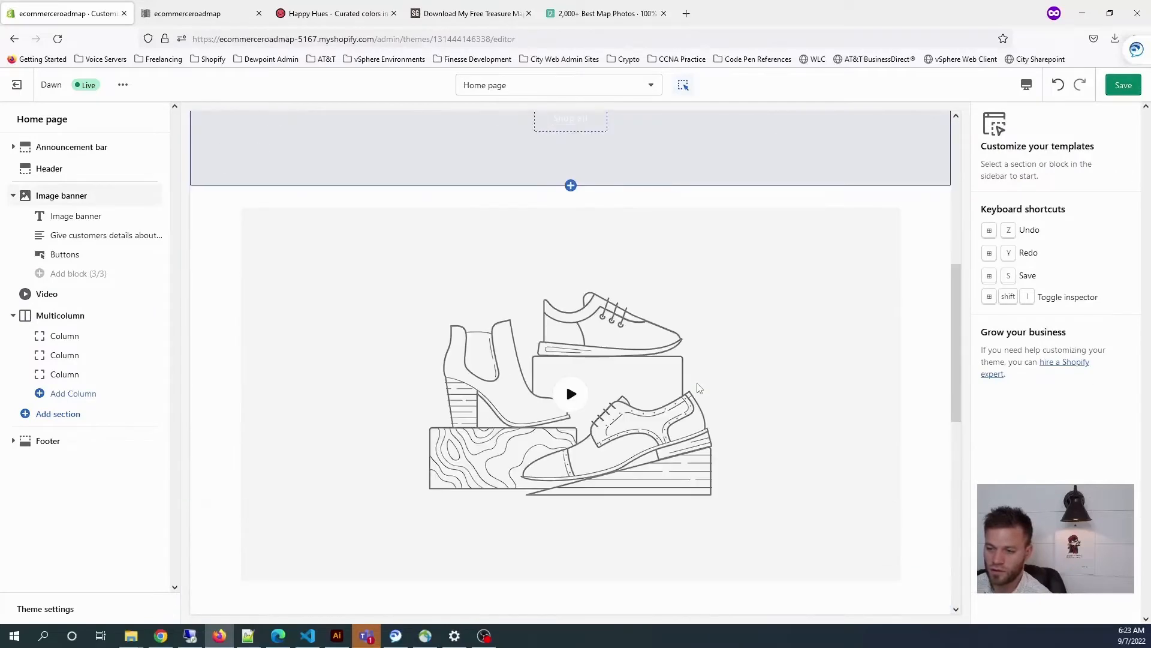
left_click(919, 327)
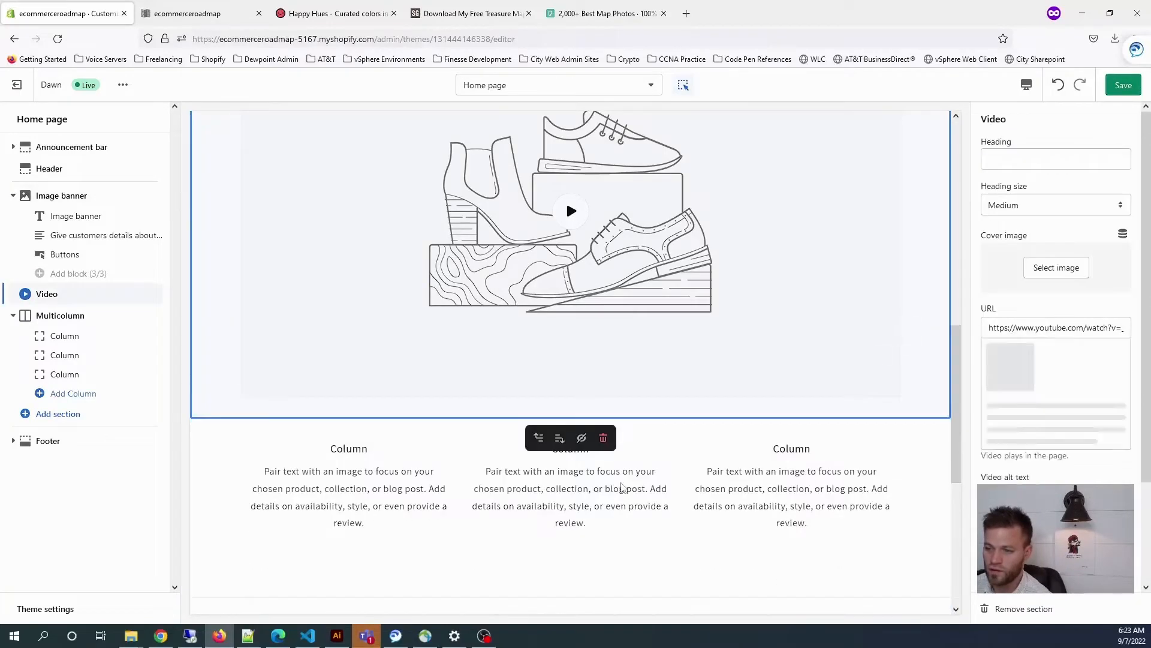
left_click(607, 439)
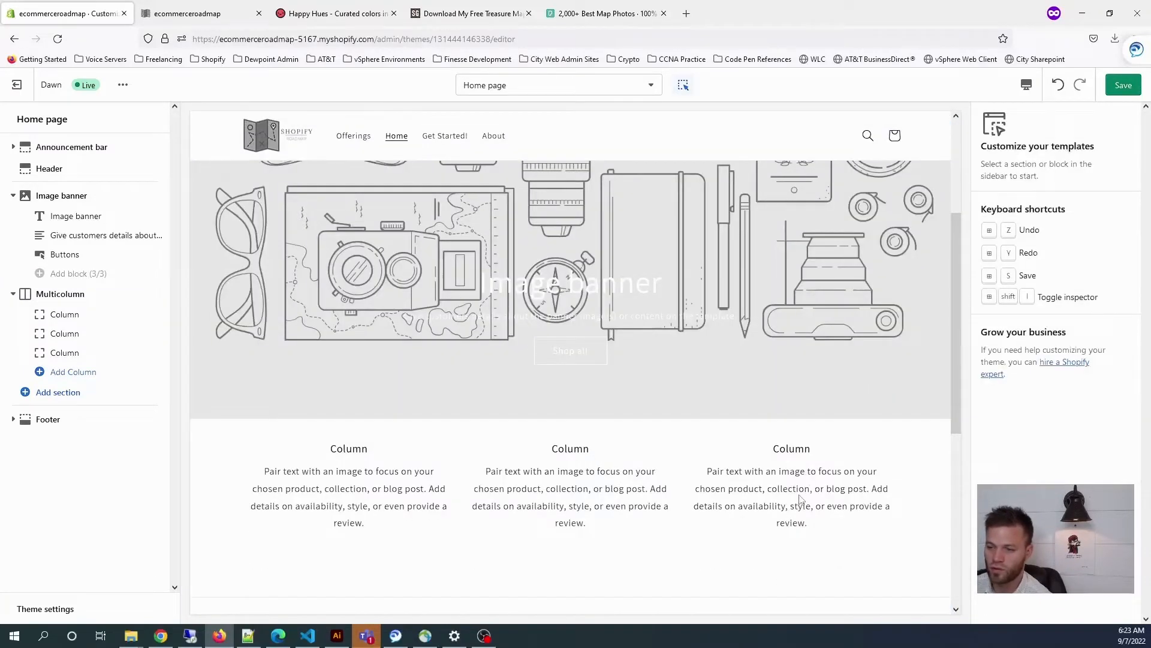
left_click(922, 452)
left_click(604, 588)
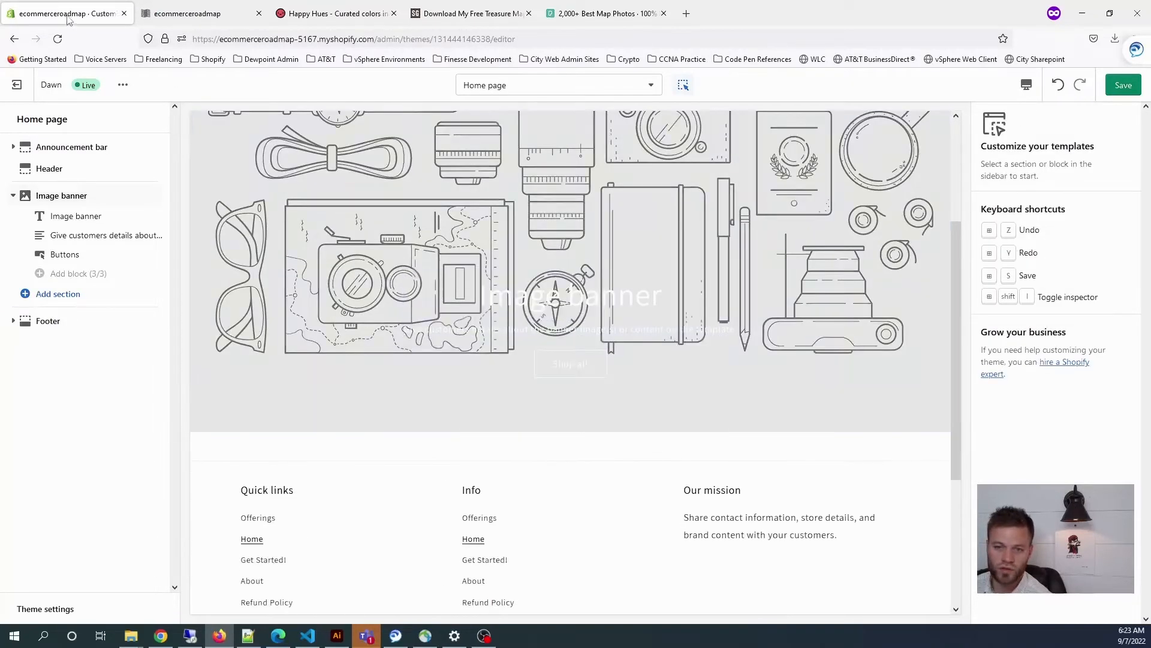
Add a new Multicolumn section directly below the Image banner.
left_click(63, 294)
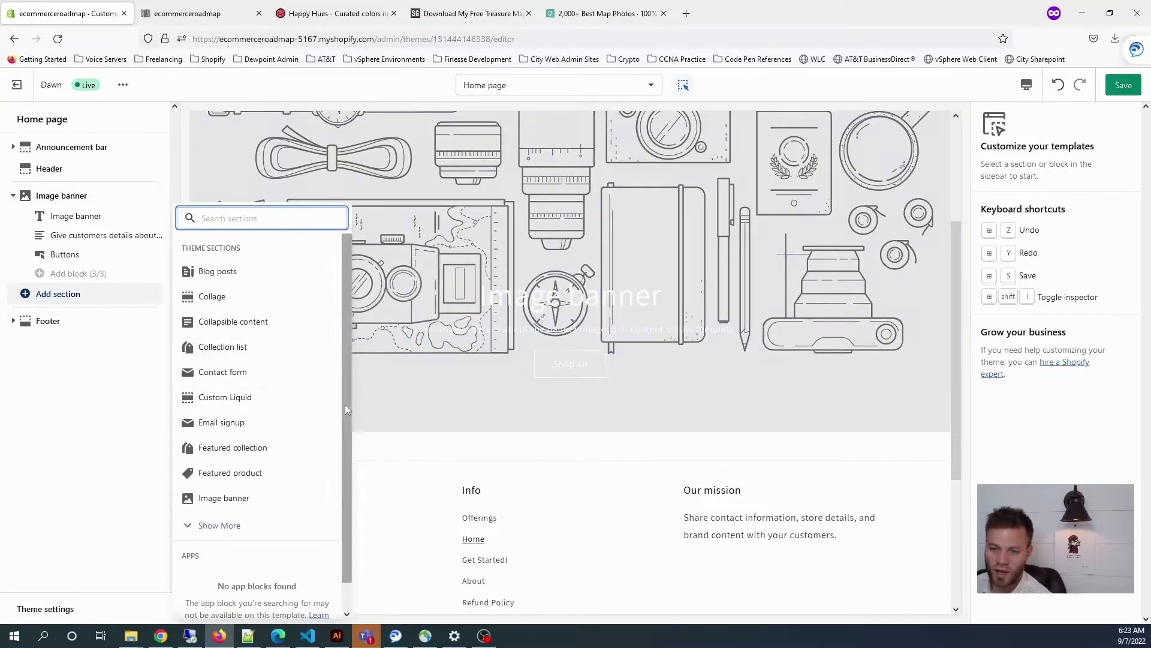
left_click(224, 527)
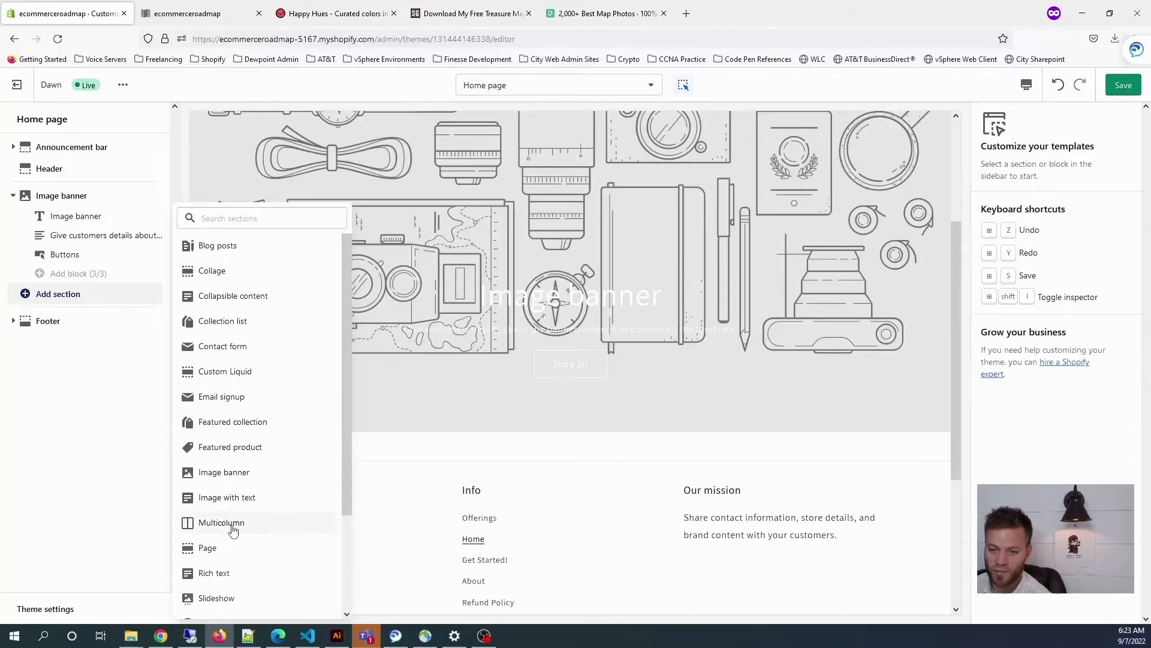
left_click(222, 522)
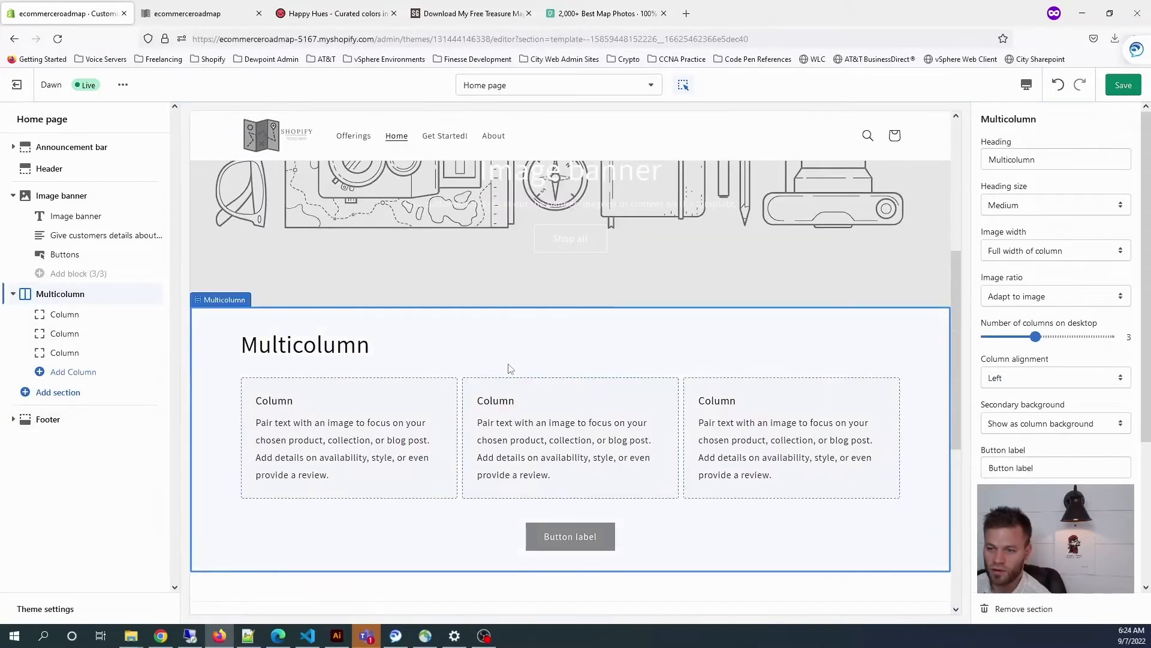
Switch to the Illustrator wireframe, examine the order of its page sections from hero to contact, and return to the Shopify theme editor.
key("alt+Tab")
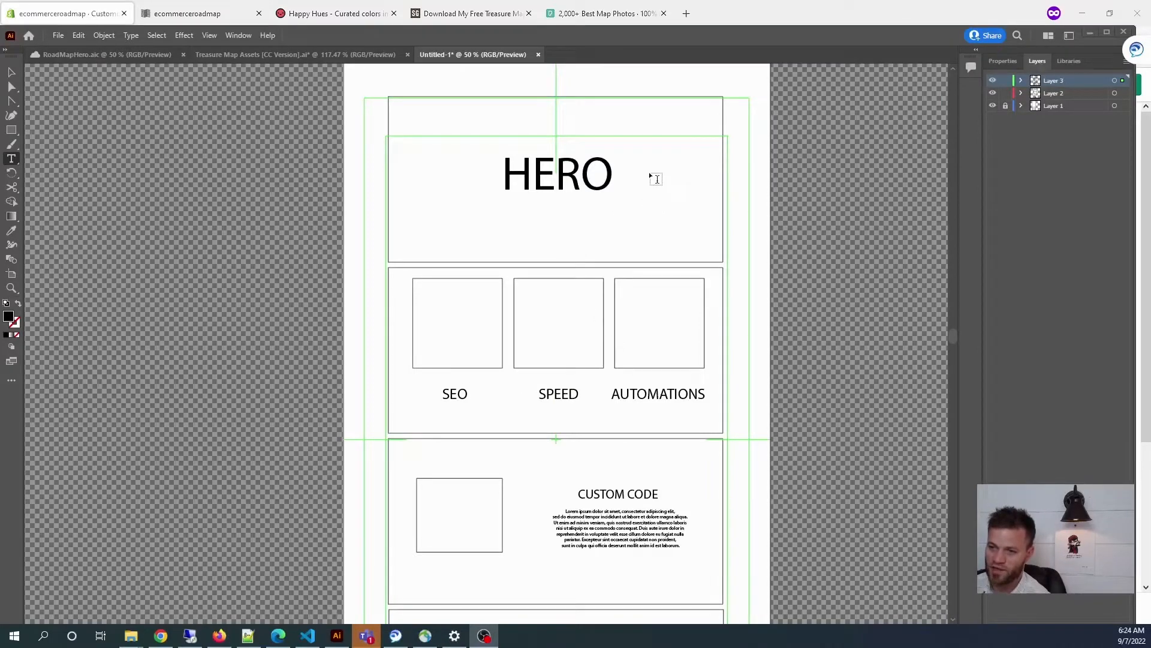
scroll(622, 194, "down", 1)
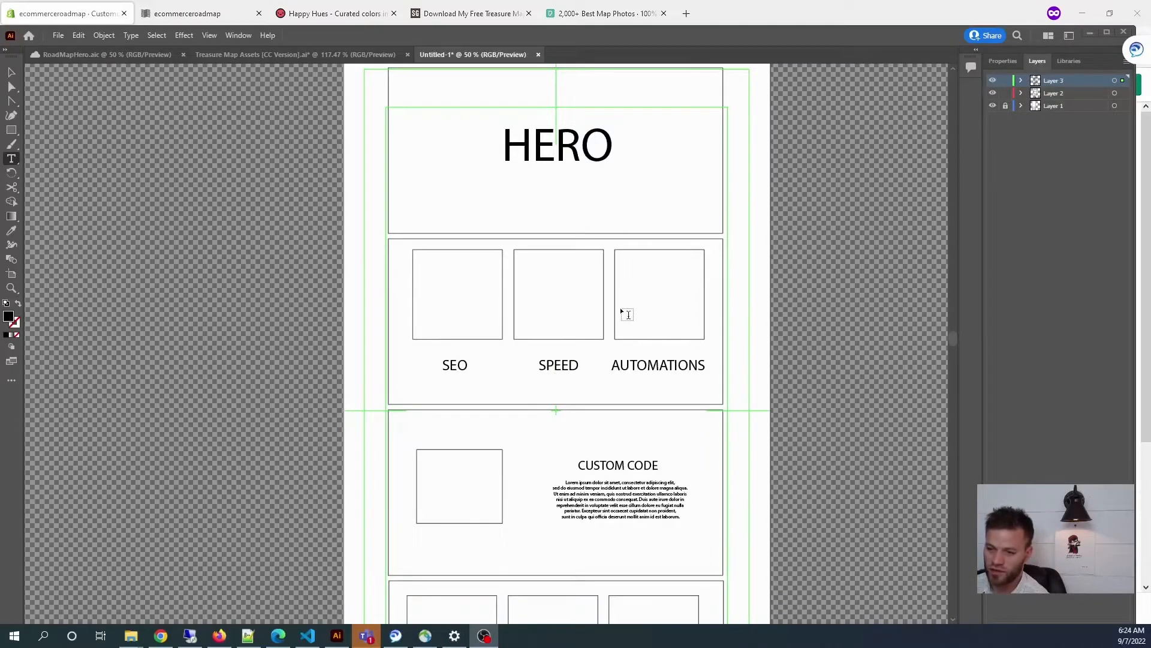
scroll(659, 372, "down", 1)
scroll(678, 424, "down", 6)
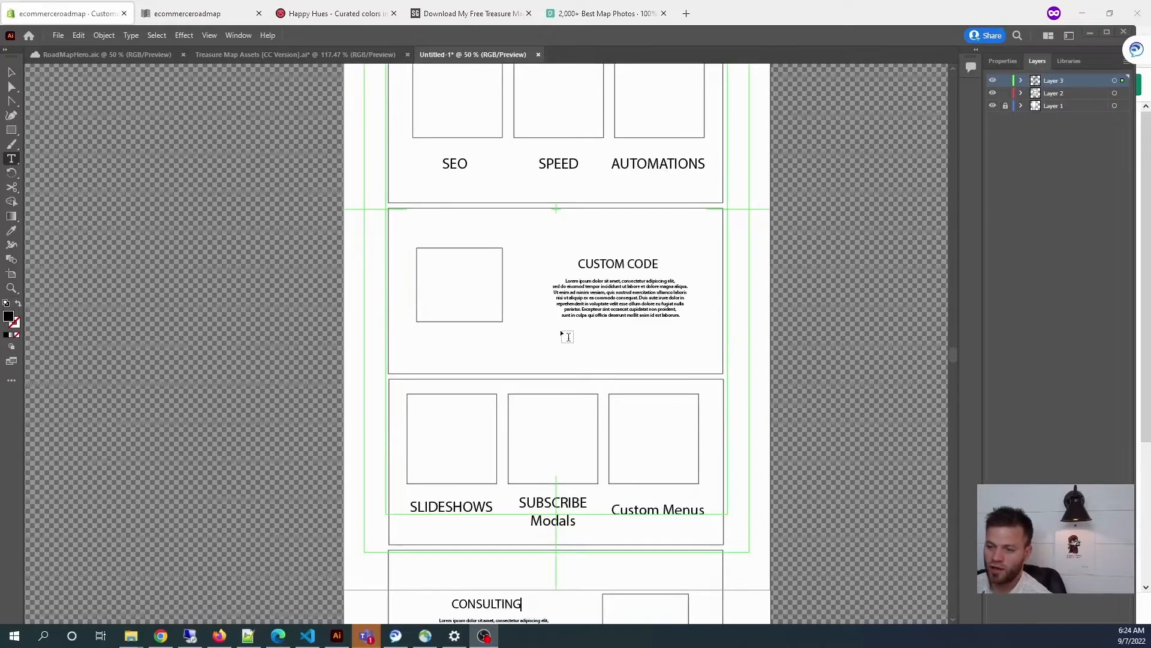
scroll(594, 447, "down", 6)
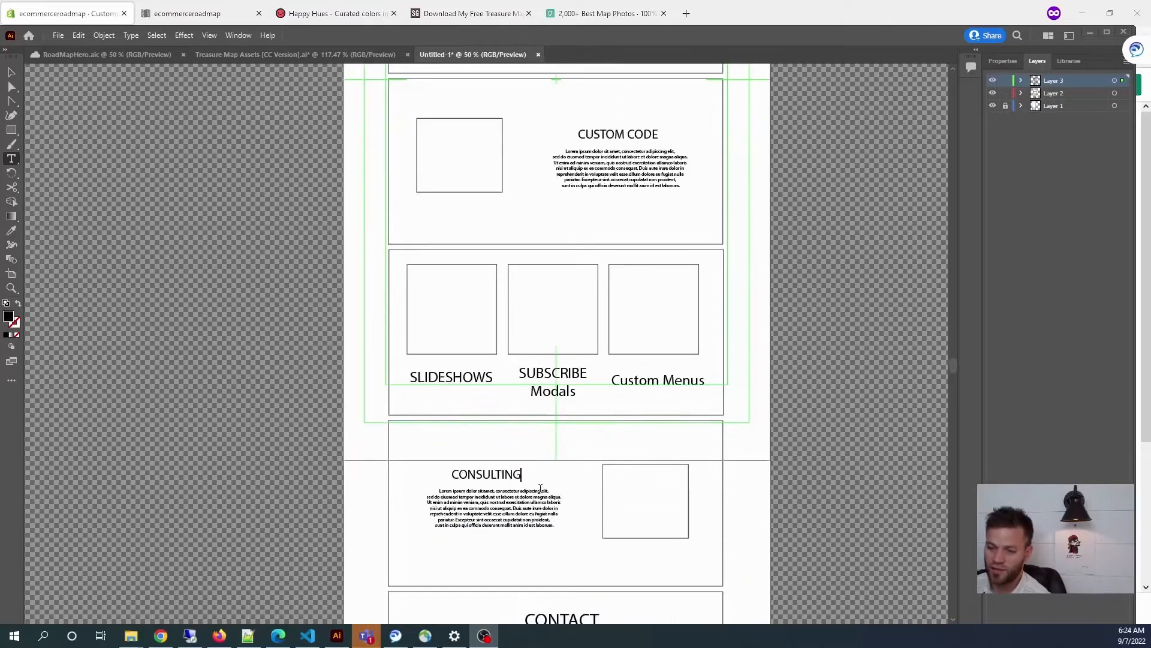
scroll(564, 534, "down", 4)
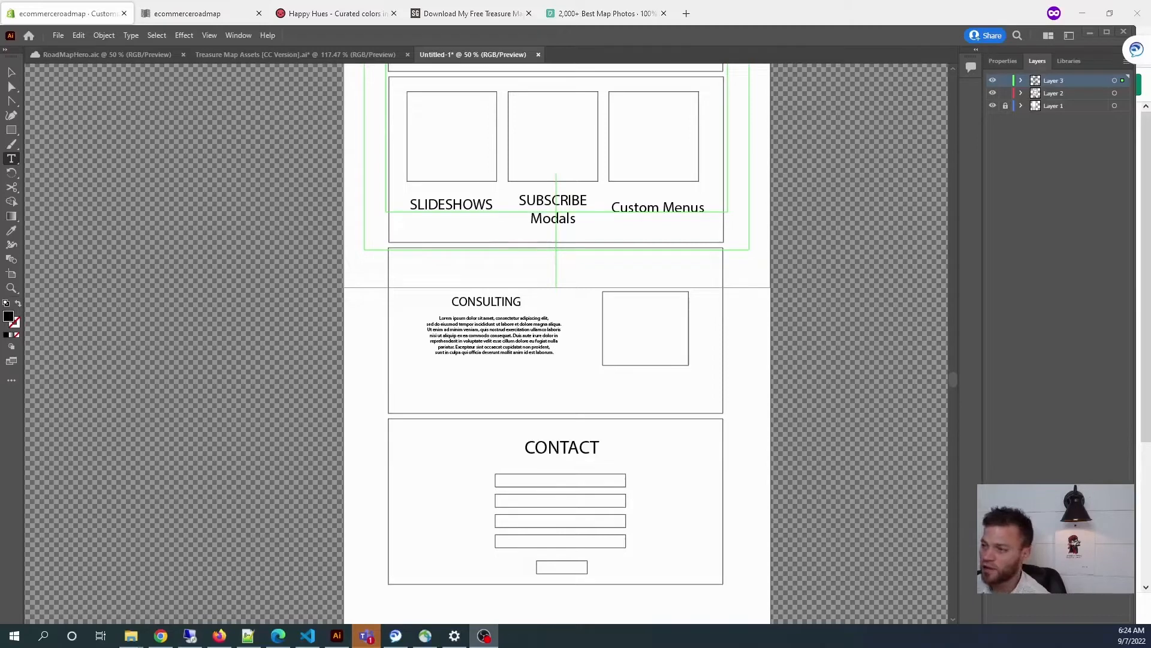
key("alt+Tab")
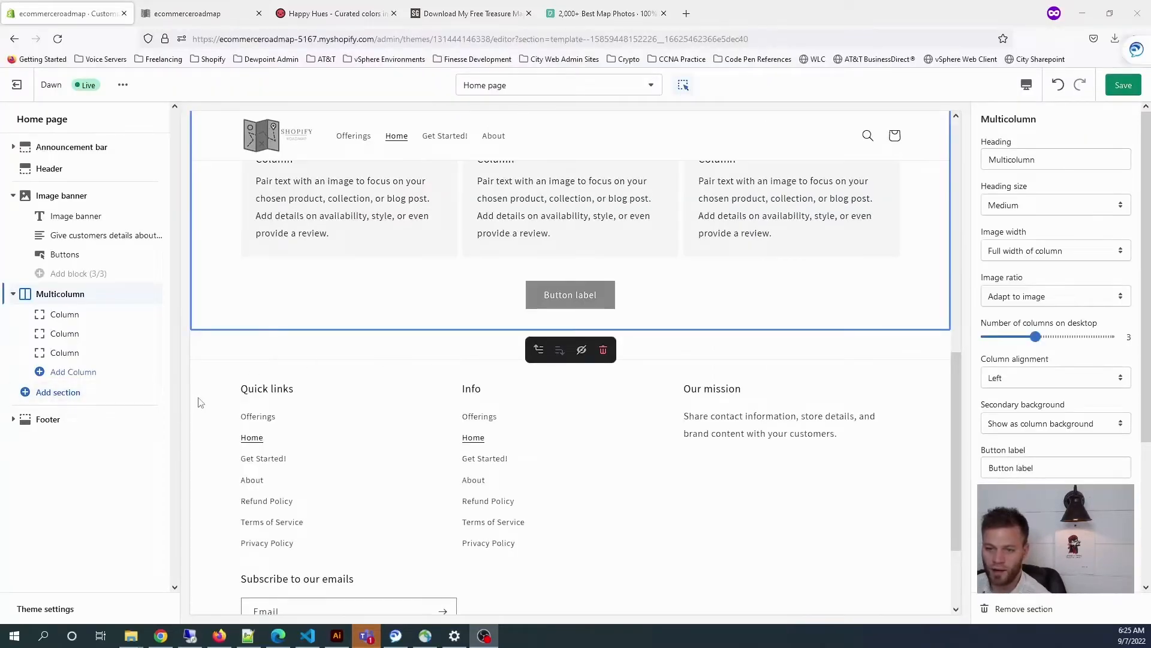
Add an Image with text section below the Multicolumn section.
left_click(62, 395)
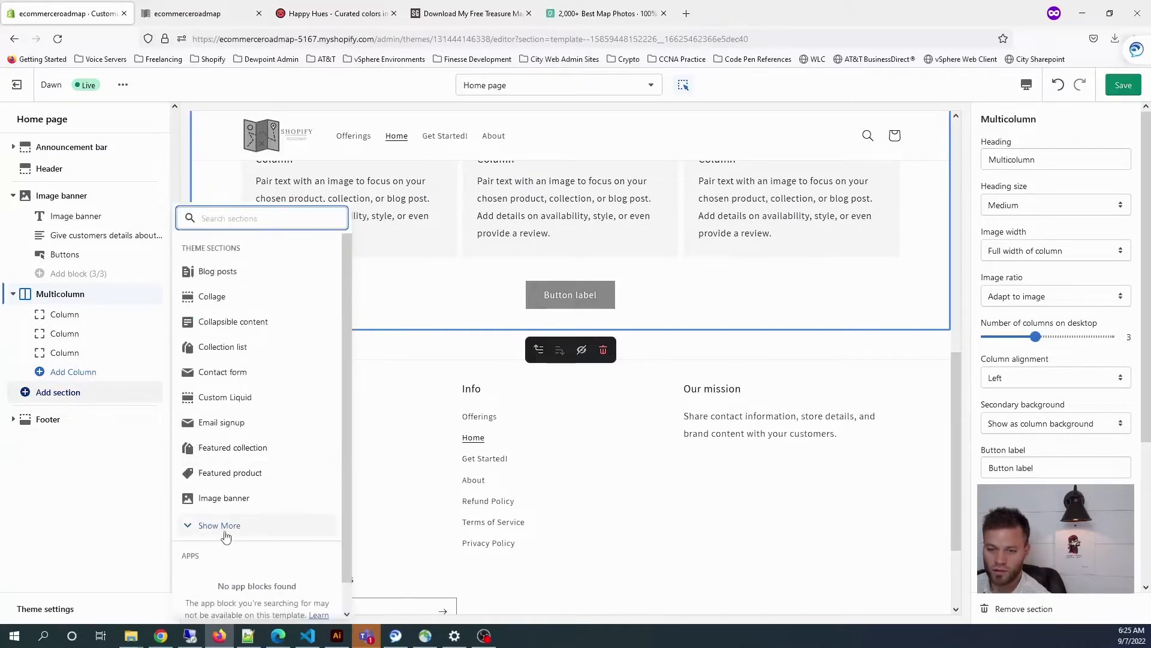
left_click(226, 536)
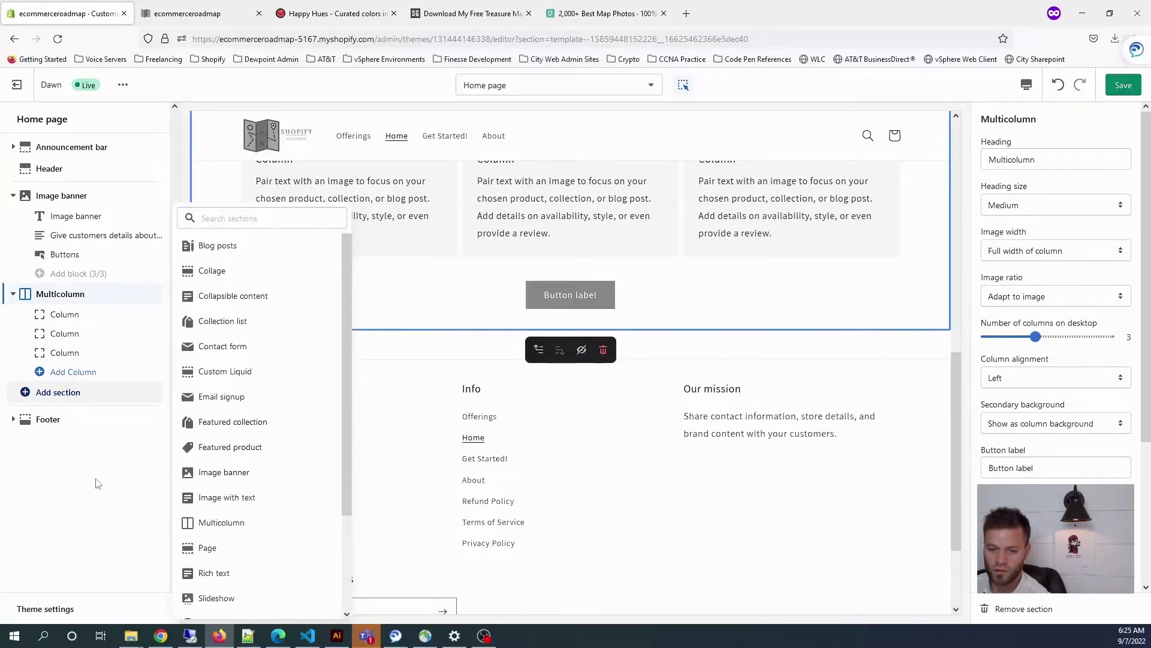
left_click(243, 429)
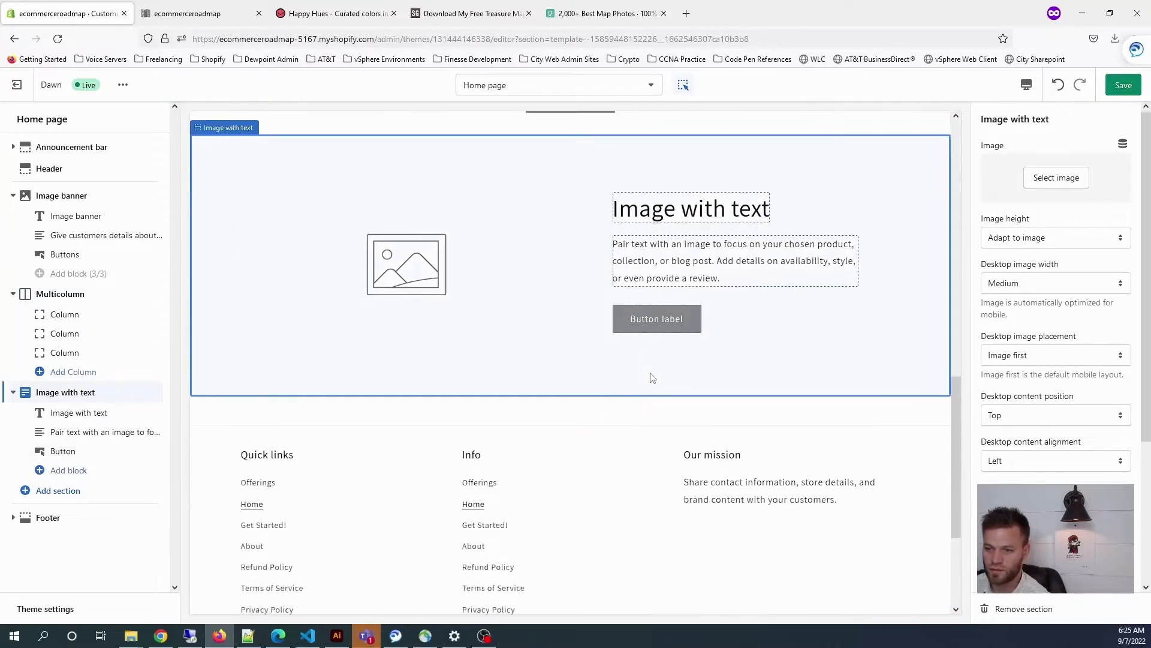
Add a second Multicolumn section below the Image with text section.
scroll(652, 377, "up", 6)
scroll(655, 366, "down", 4)
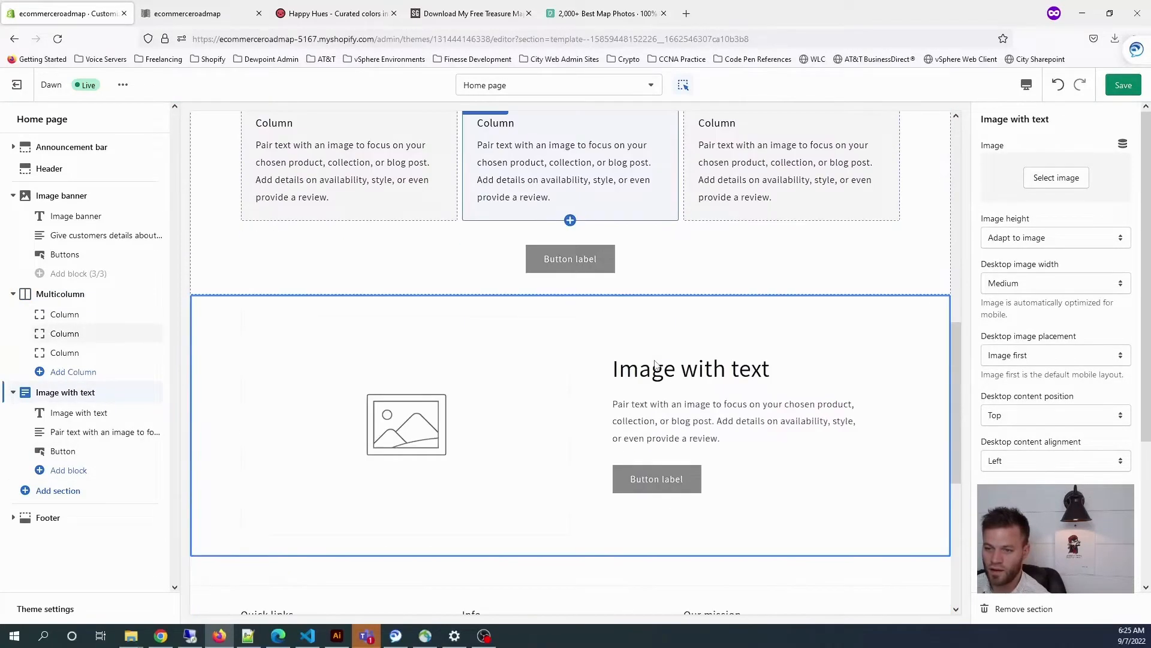
scroll(655, 365, "down", 3)
left_click(58, 490)
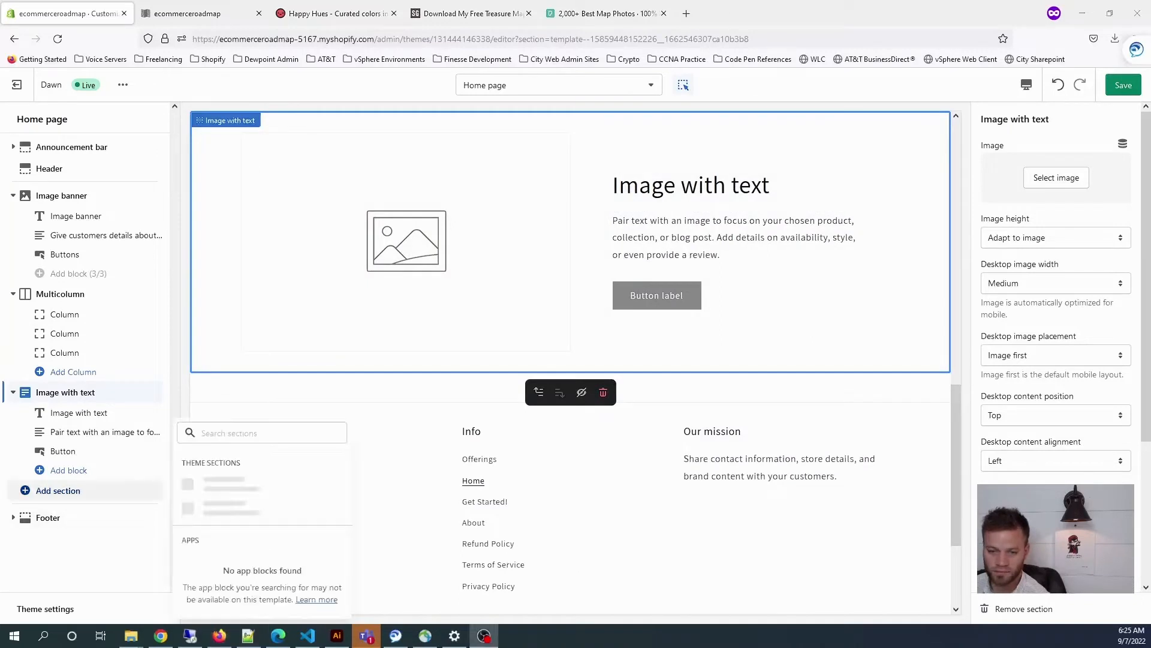
scroll(218, 456, "down", 1)
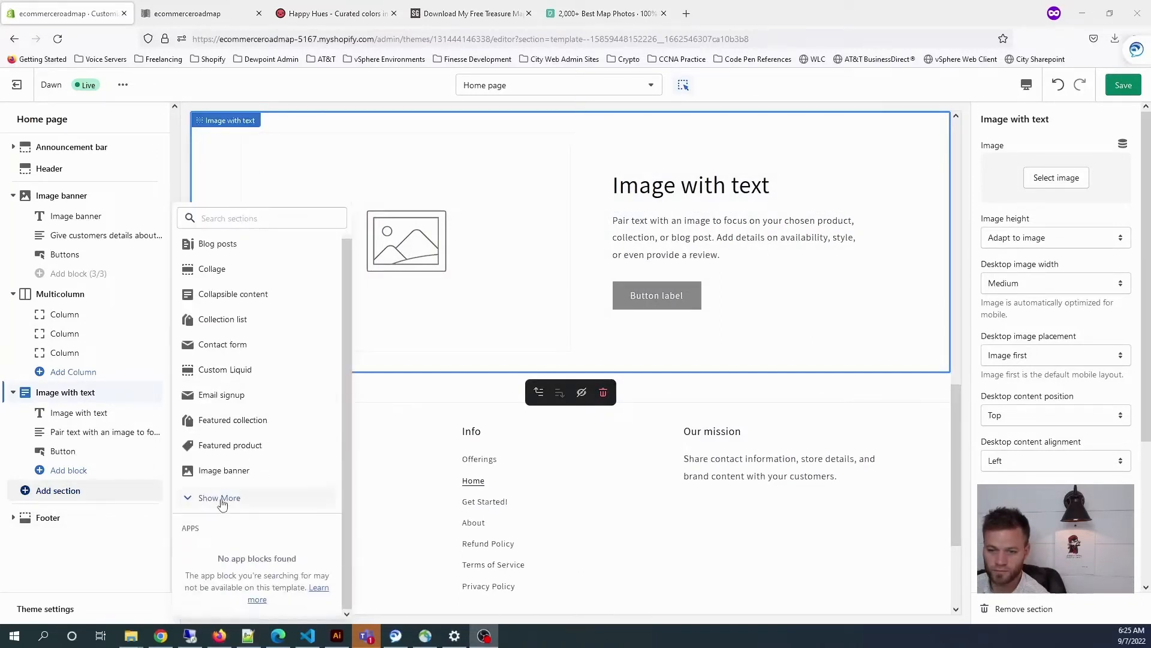
left_click(220, 498)
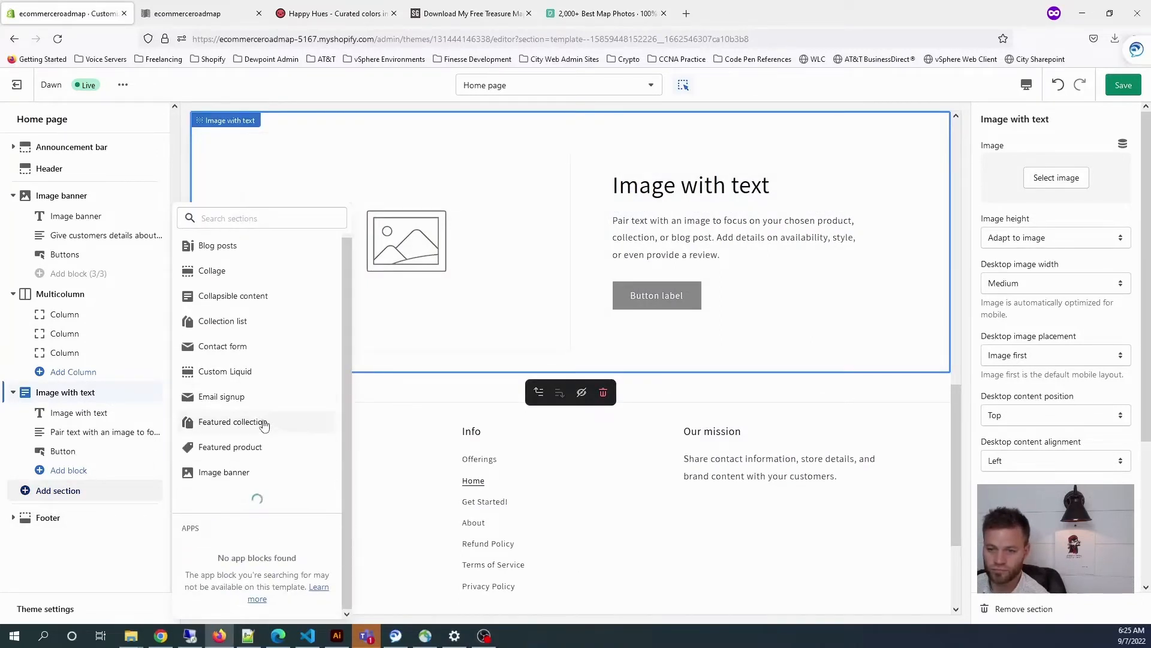
scroll(250, 456, "down", 3)
left_click(234, 398)
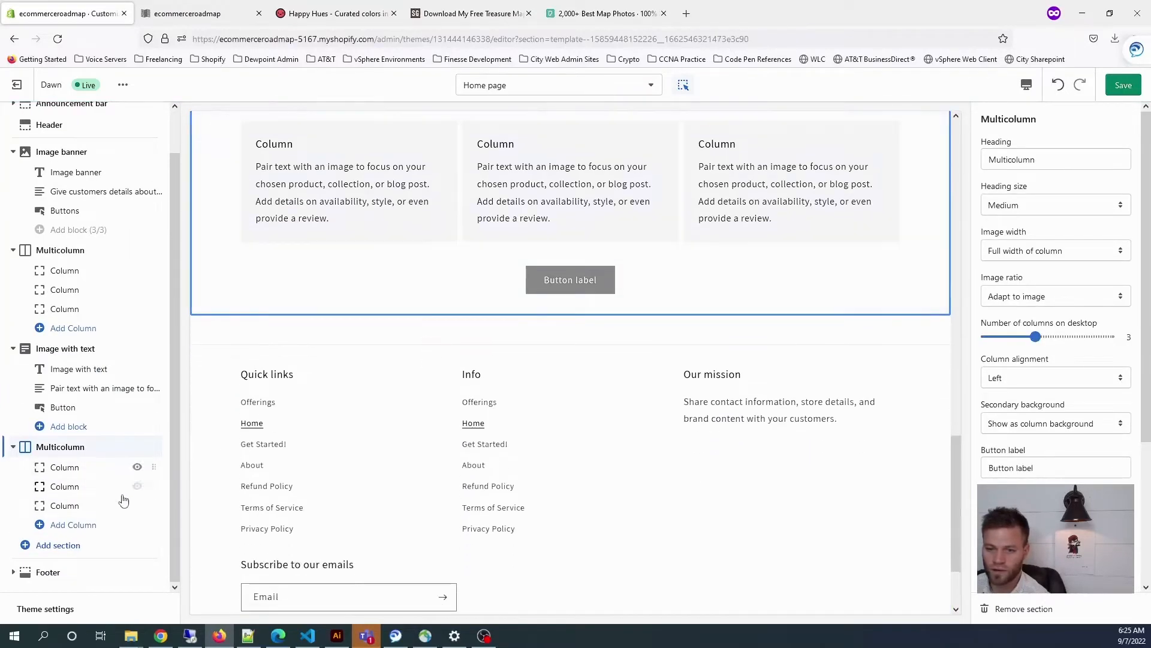
Add a second Image with text section followed by a Contact form section above the footer, and save the home page.
left_click(70, 545)
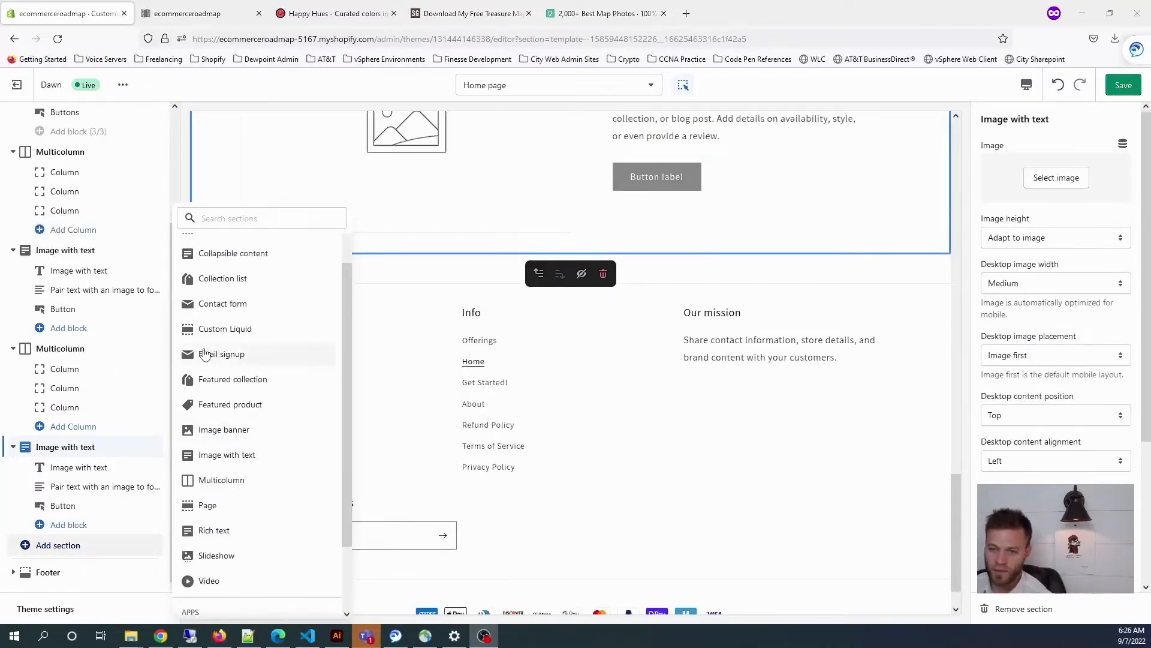
left_click(236, 304)
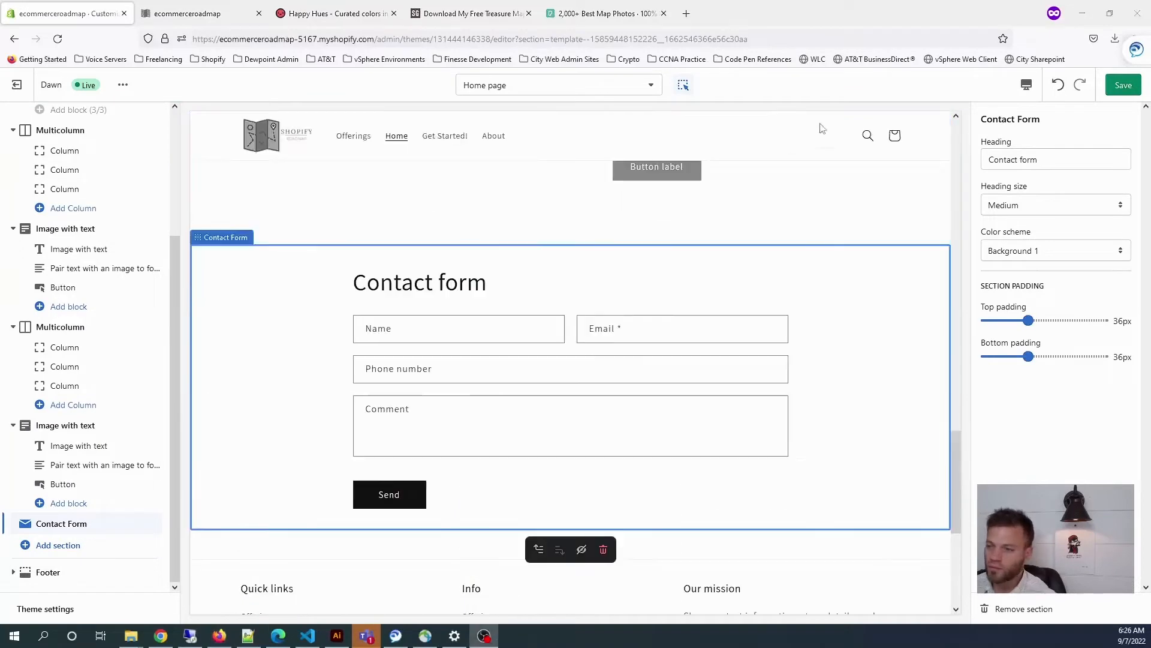
left_click(1123, 85)
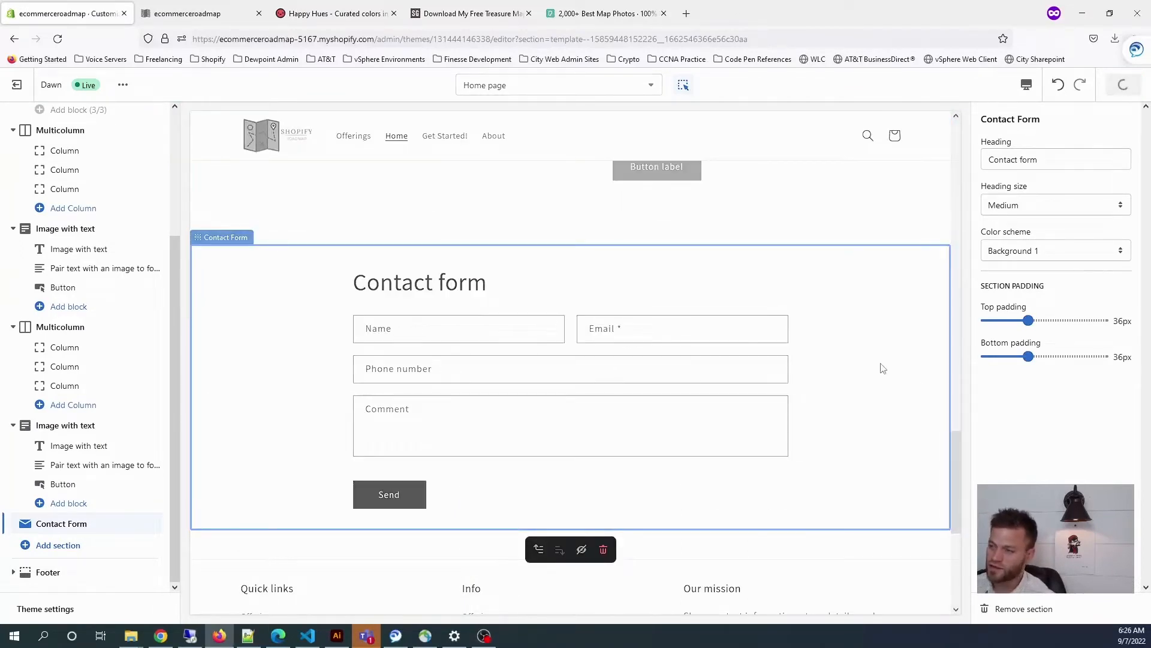
Upload RoadMapHero3 from the Shopify Road Map folder and apply it as the Image banner section's first image.
left_click_drag(958, 493, 963, 192)
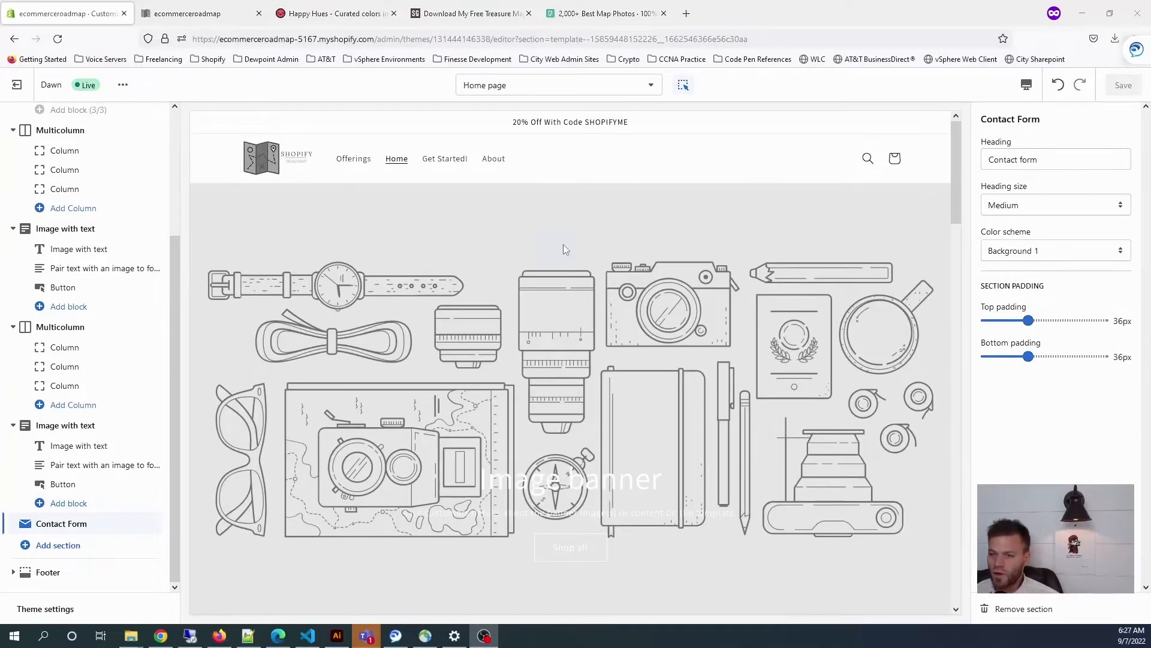
left_click(561, 241)
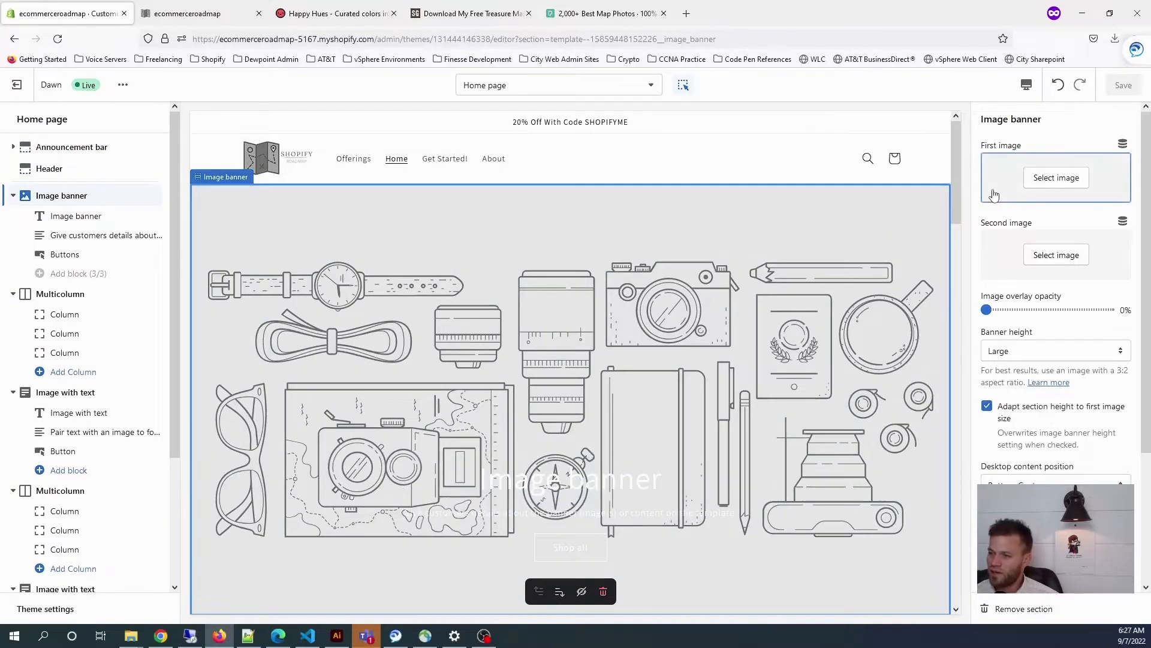
left_click(1047, 185)
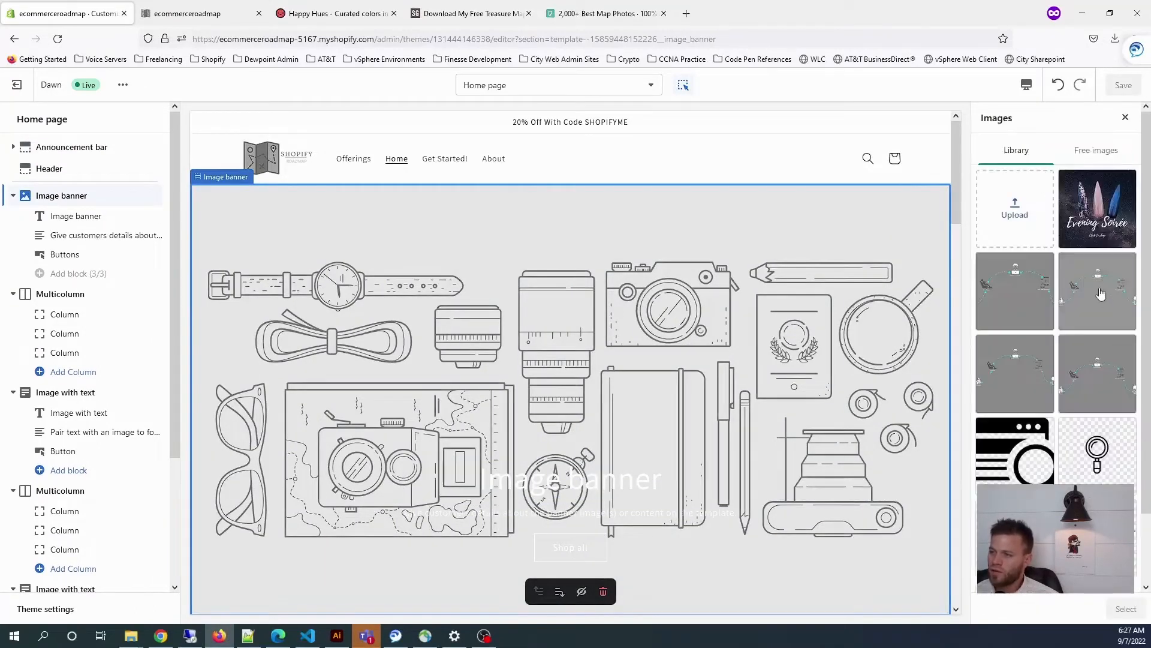
left_click(1018, 206)
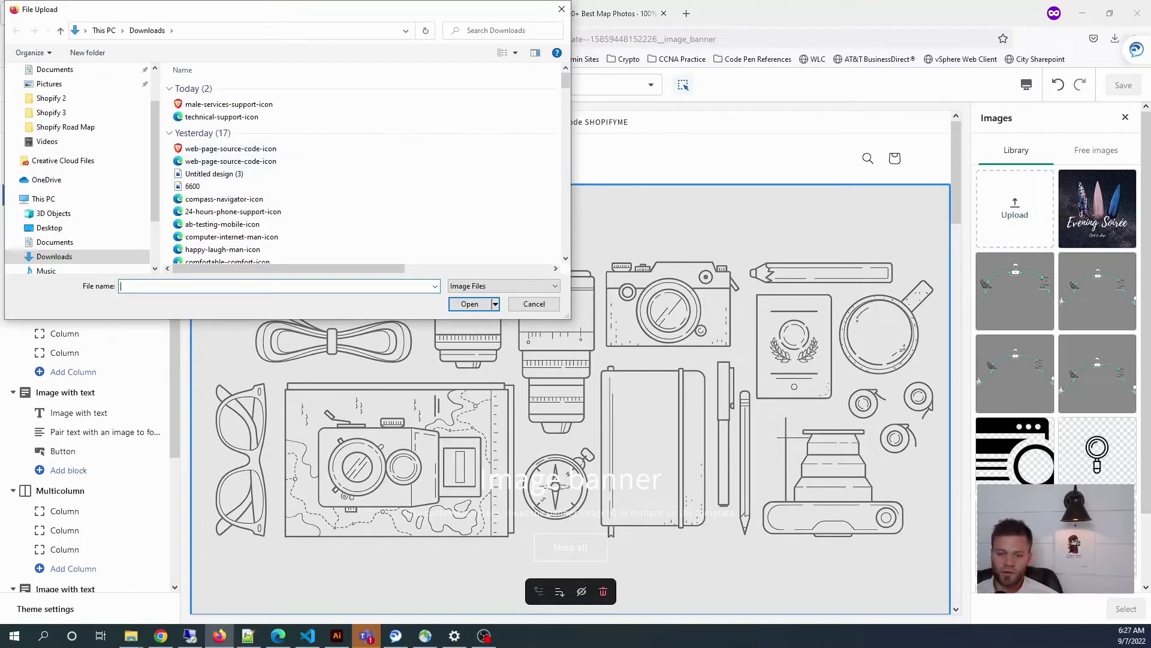
left_click(65, 127)
left_click(401, 102)
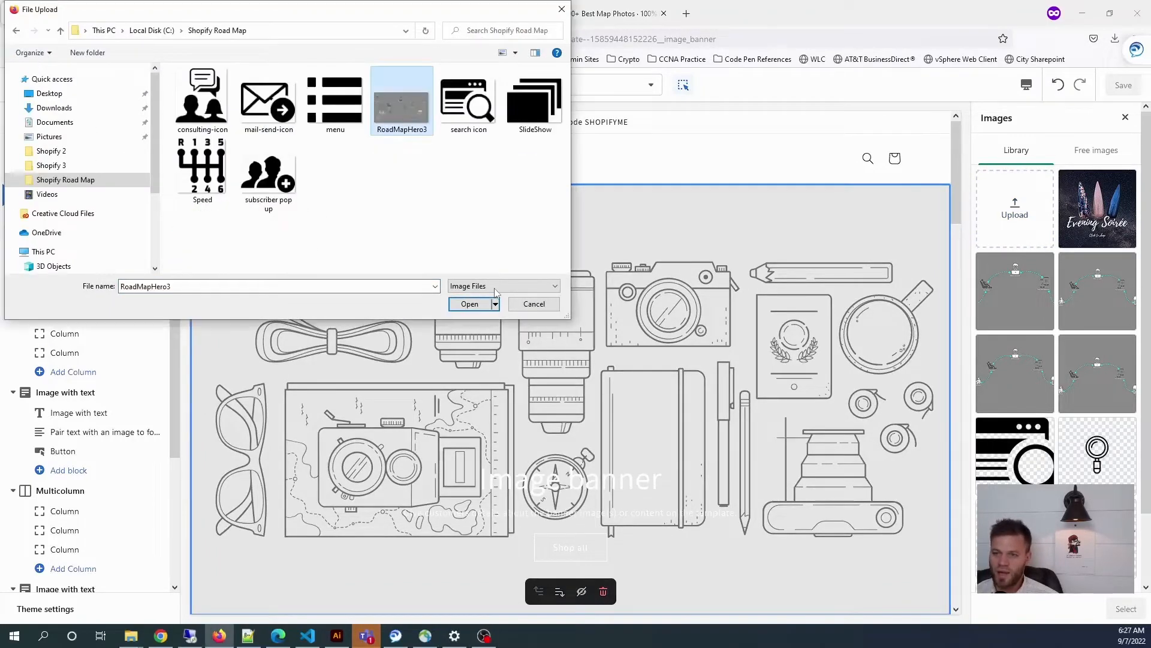
left_click(471, 304)
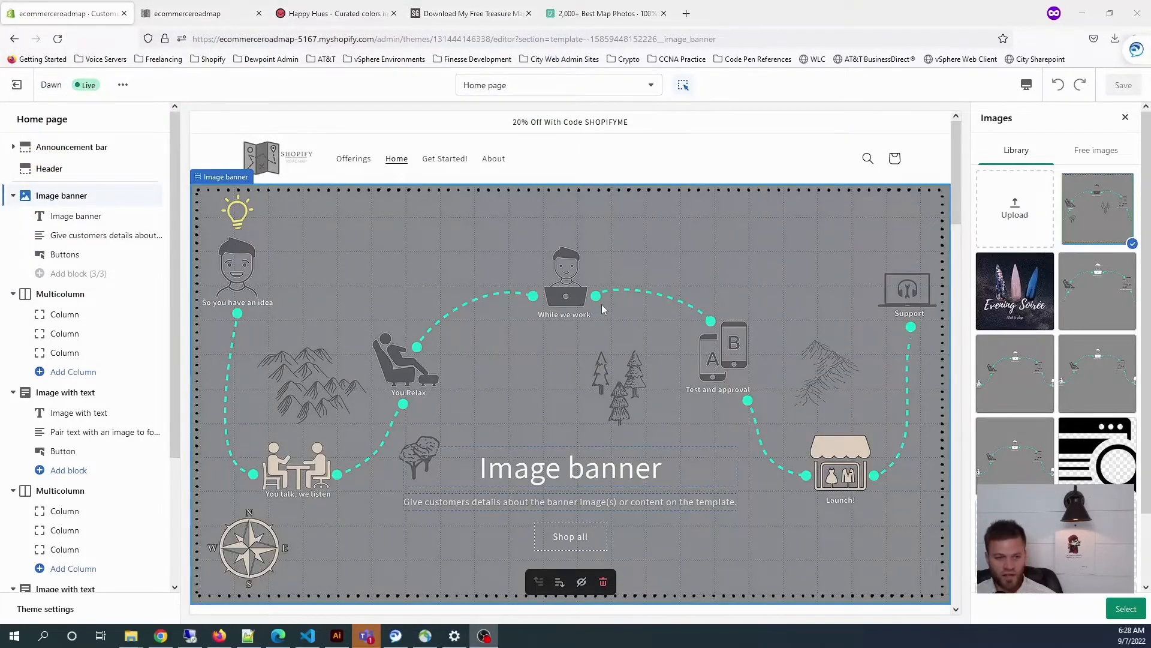
scroll(773, 304, "down", 2)
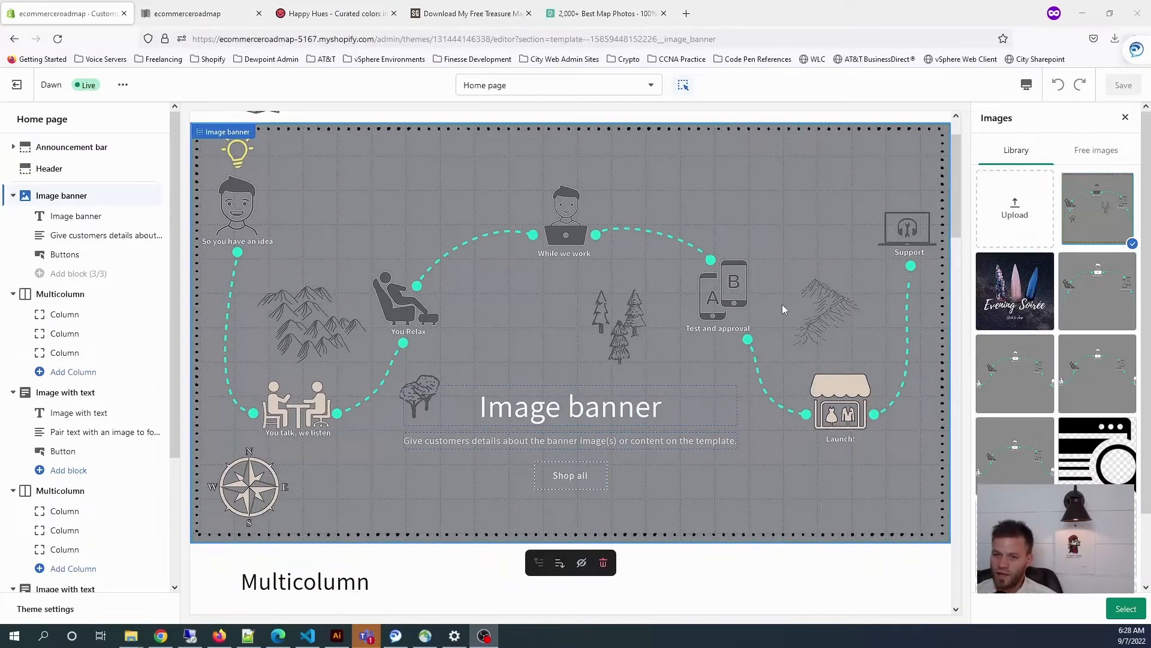
scroll(782, 305, "up", 2)
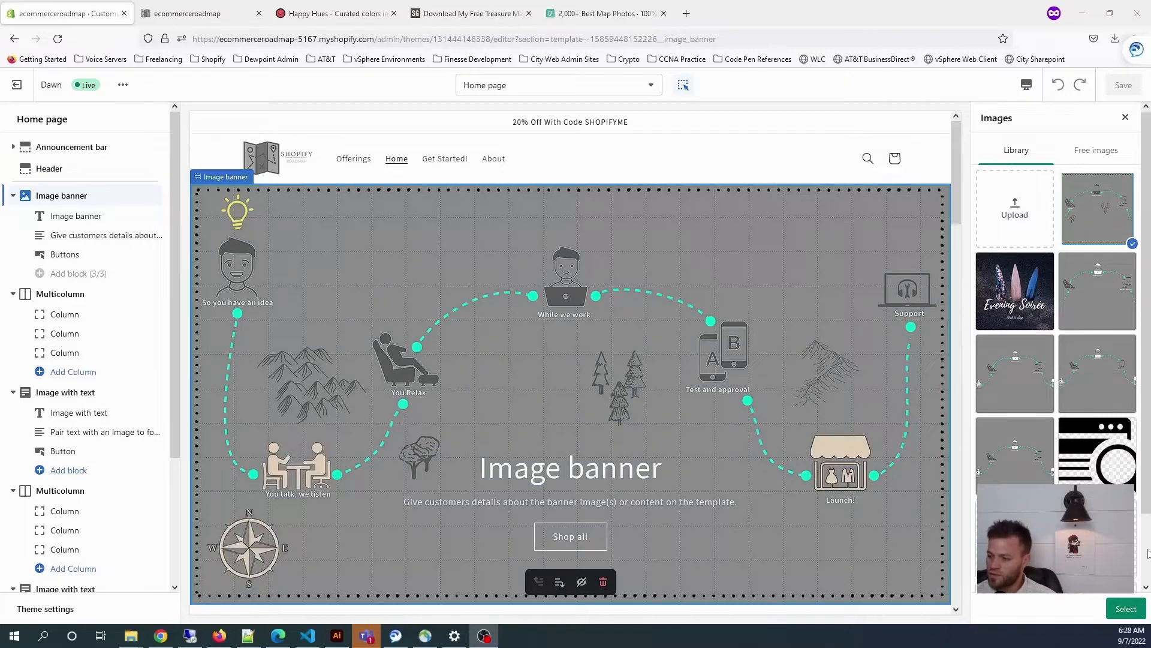
left_click(1132, 615)
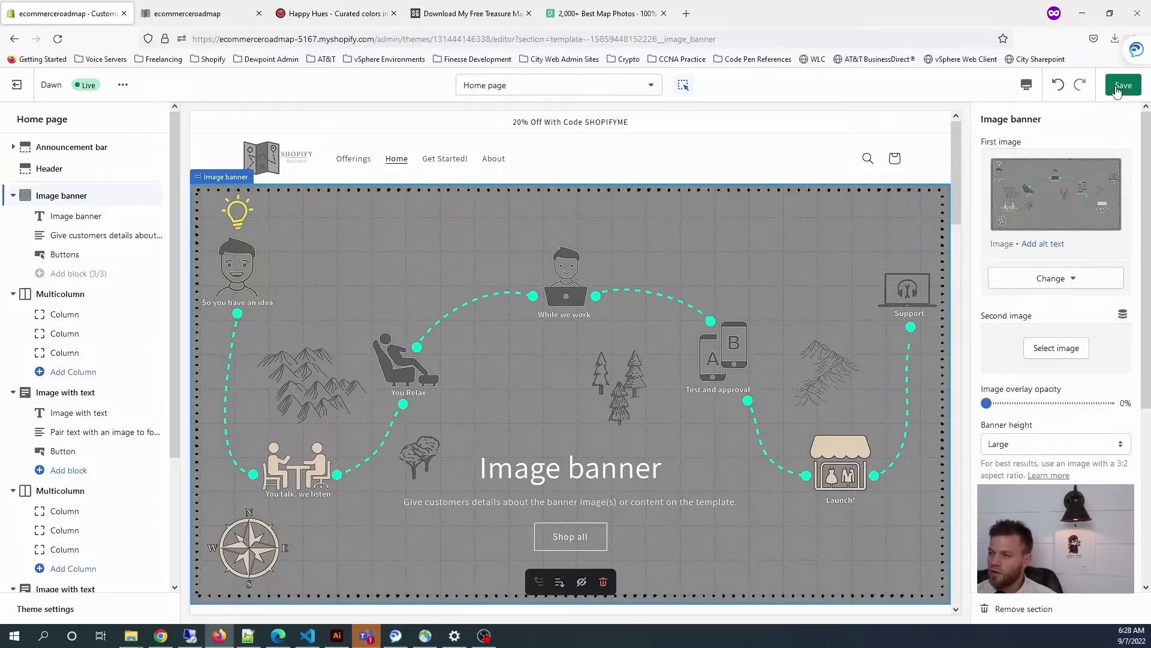
Switch the home page preview to the mobile layout and review the Image banner's appearance and settings.
left_click(1027, 85)
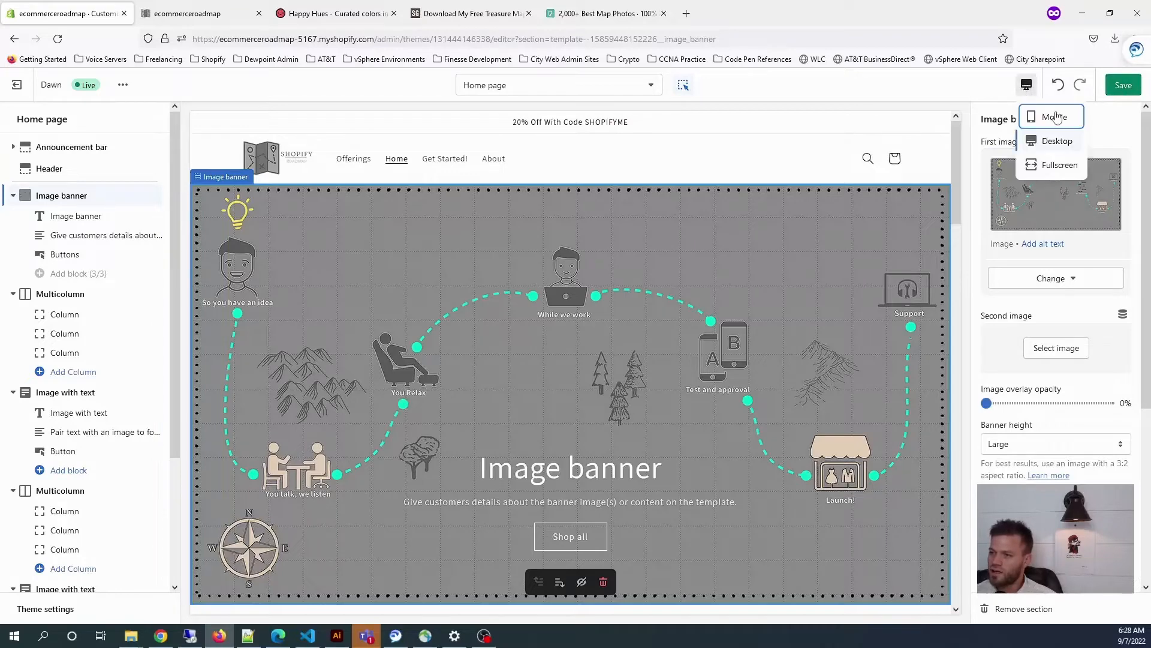
left_click(1057, 120)
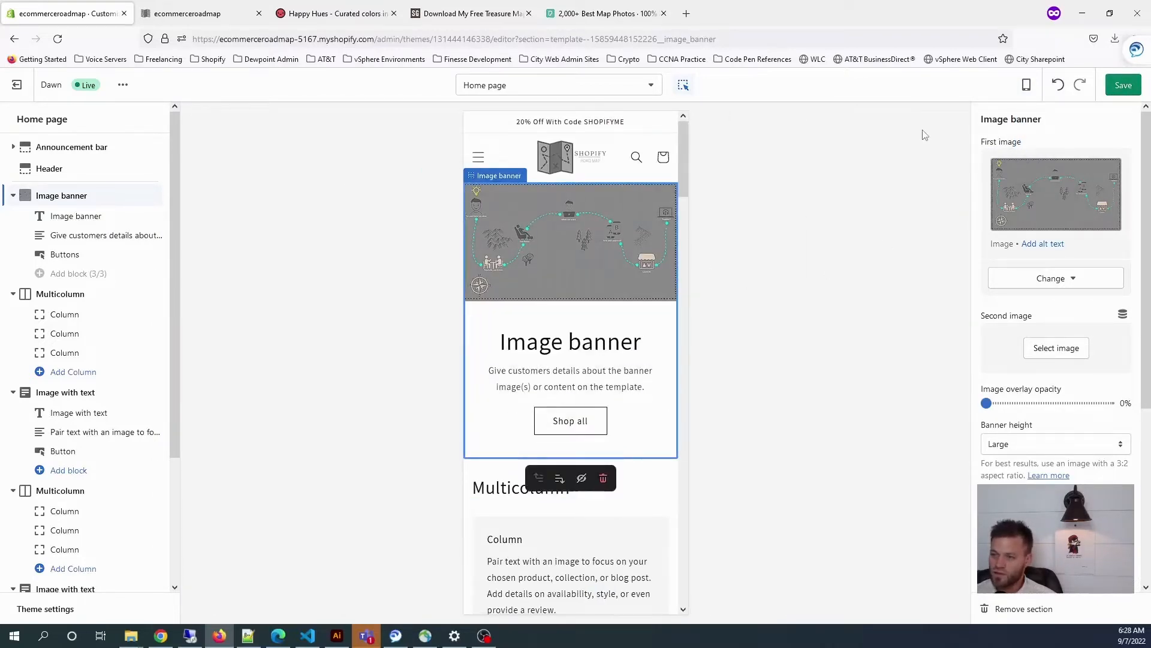
scroll(1012, 307, "down", 2)
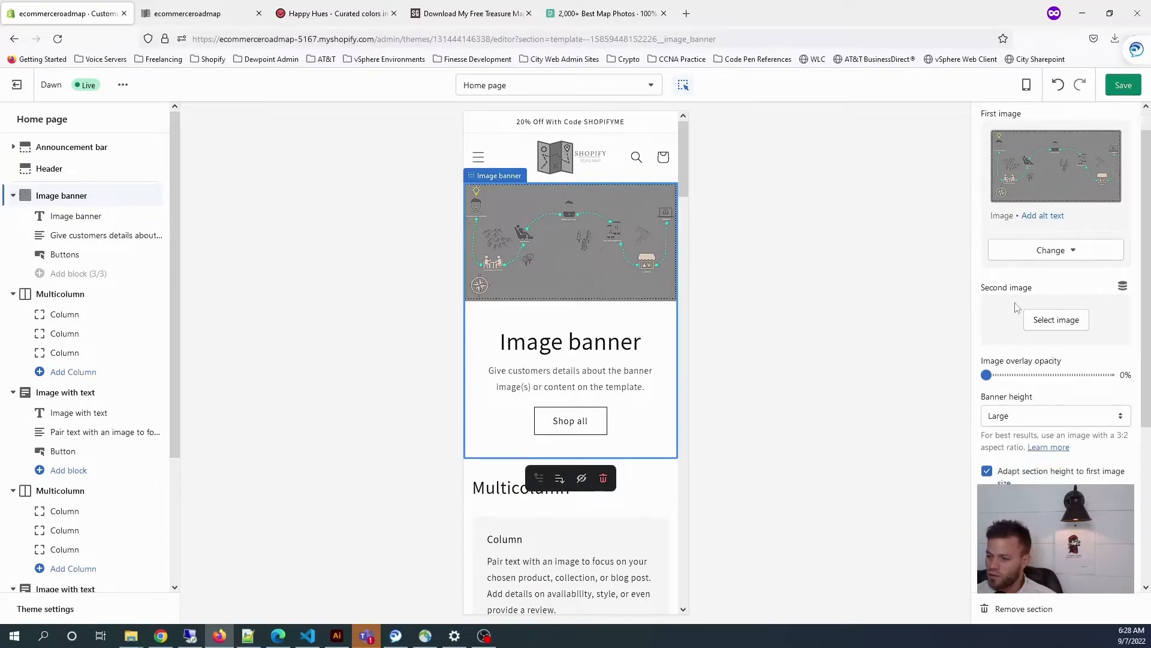
scroll(1056, 299, "up", 2)
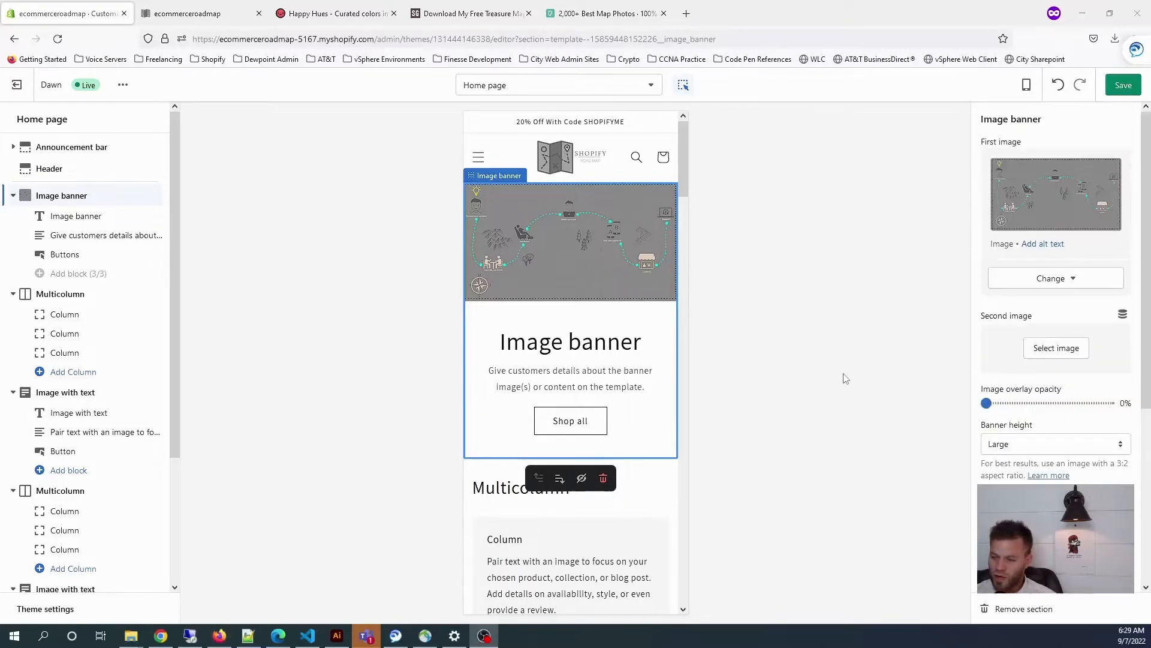
Try the Image banner without adapting its section height to the first image, and re-enable that option.
scroll(1110, 336, "down", 2)
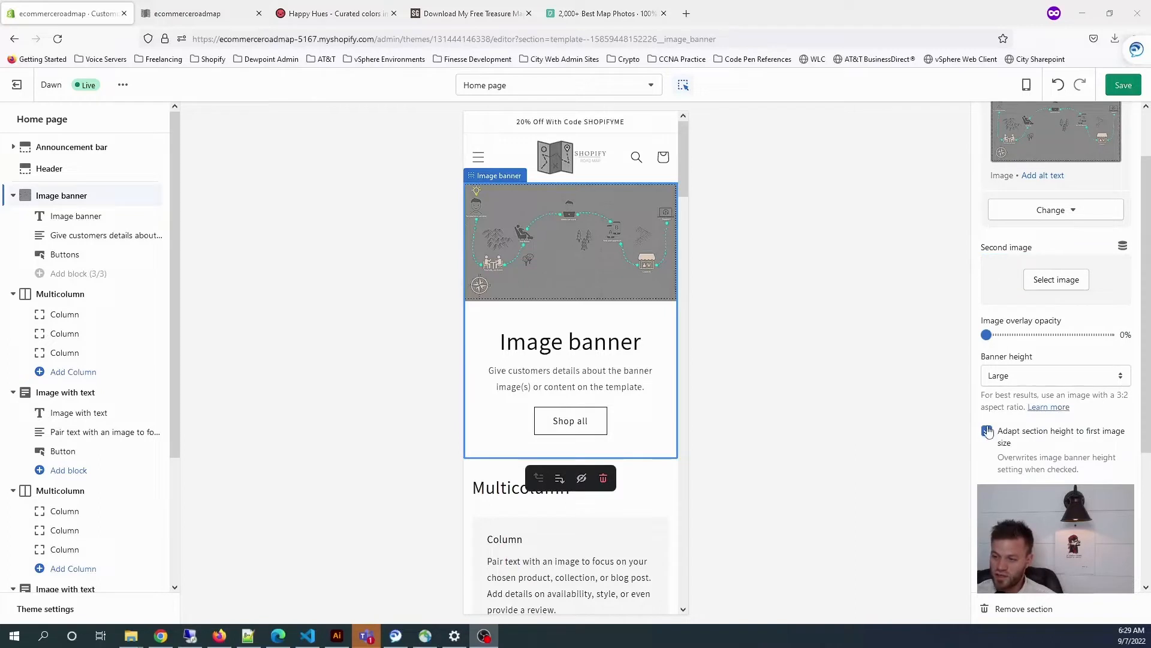
left_click(987, 431)
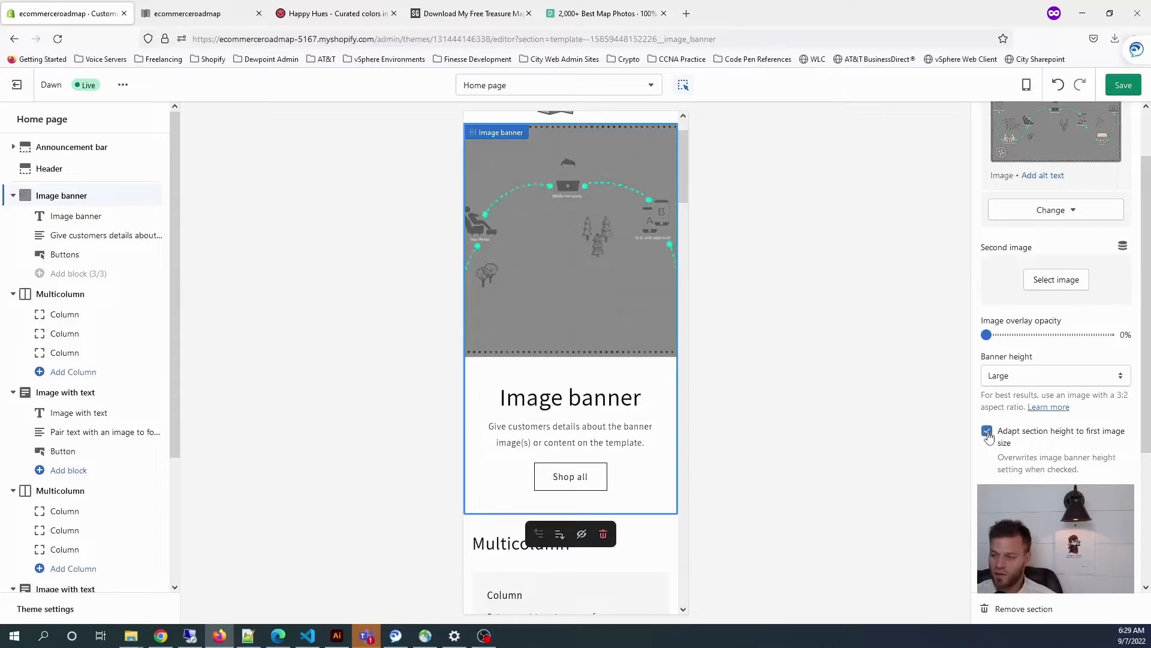
scroll(1059, 372, "down", 5)
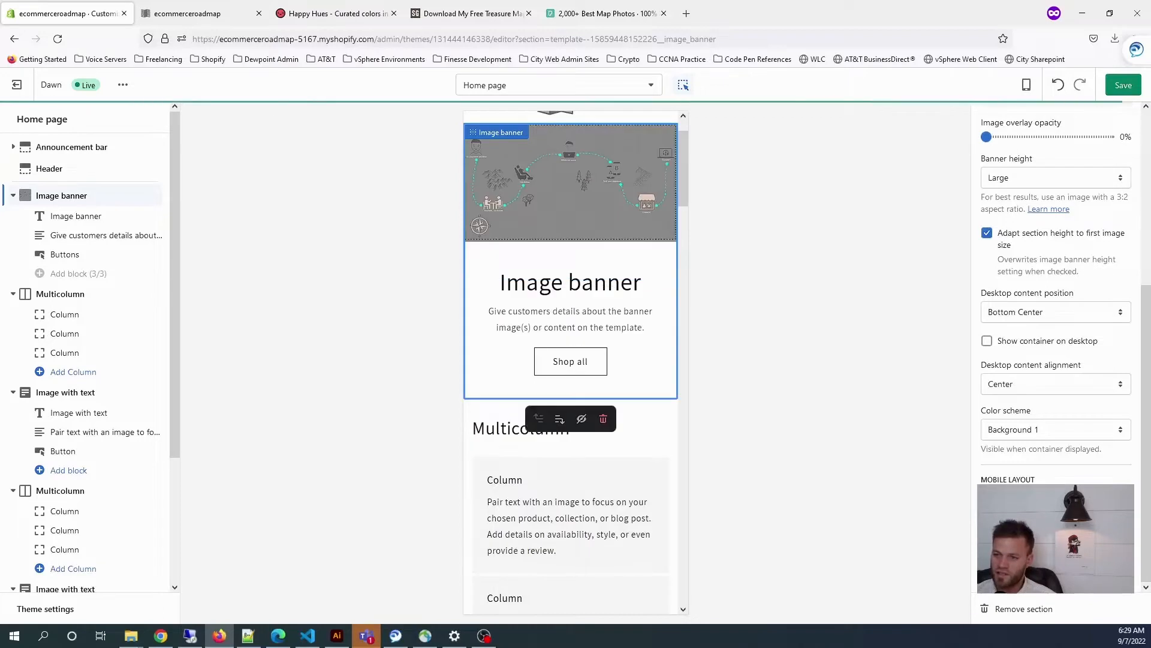
scroll(599, 258, "up", 2)
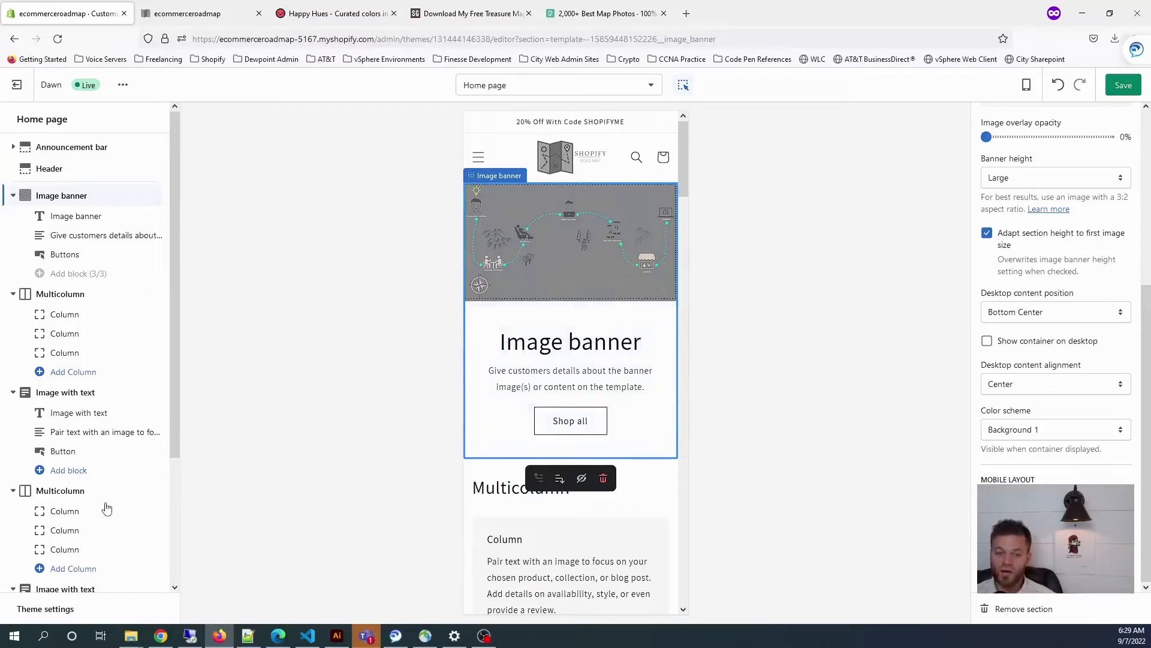
scroll(1056, 360, "up", 2)
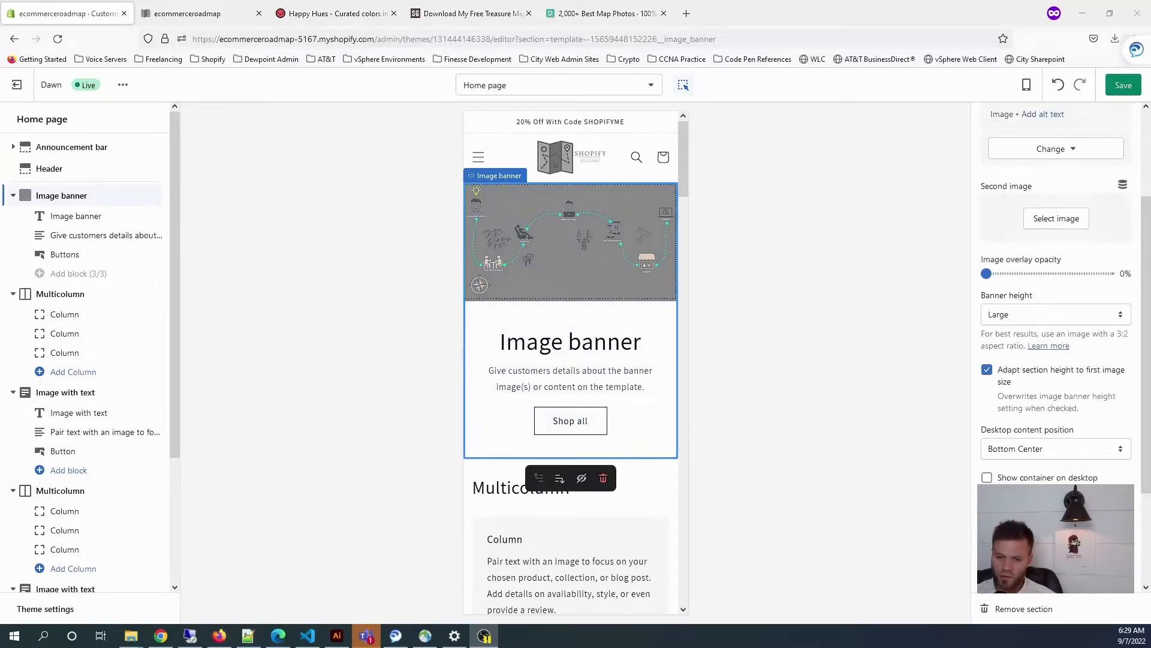
Try a 70% image overlay opacity on the banner, check it in the desktop preview, and reset the opacity to 0%.
left_click_drag(987, 274, 1070, 275)
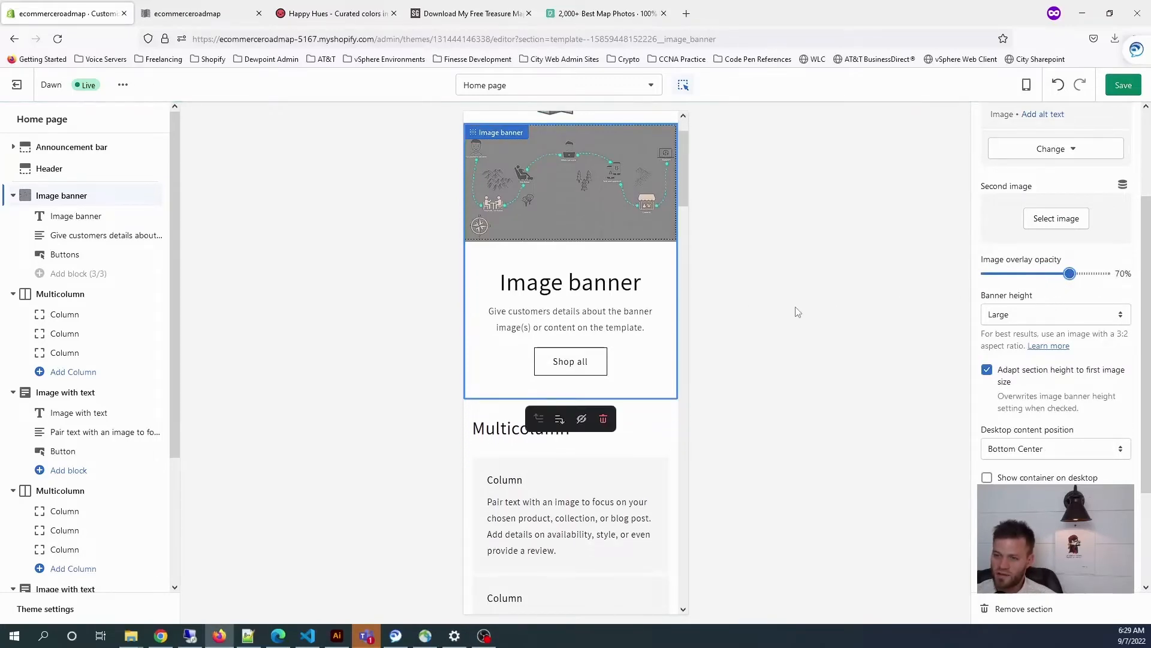
left_click(1025, 86)
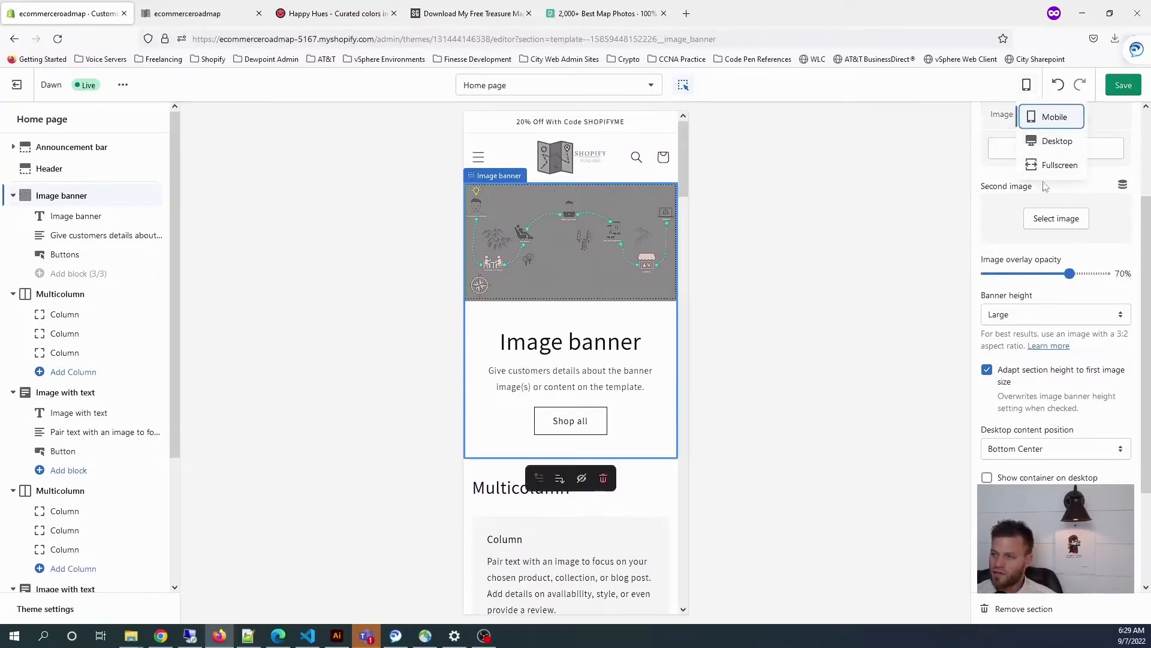
left_click(1057, 141)
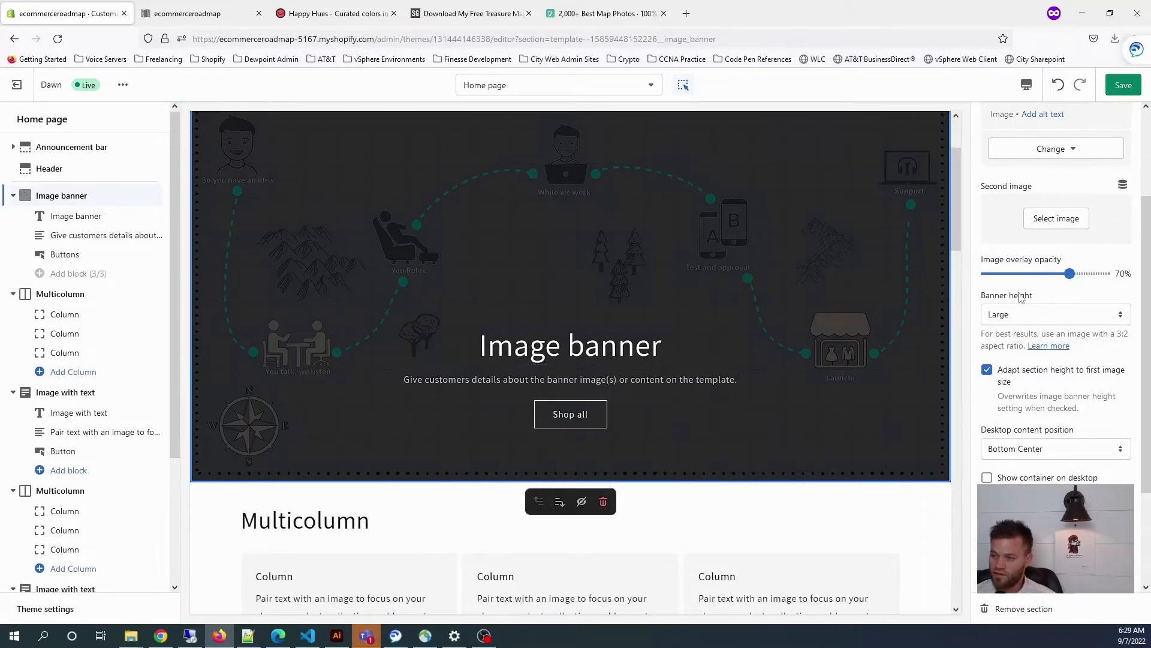
left_click_drag(1067, 278, 960, 289)
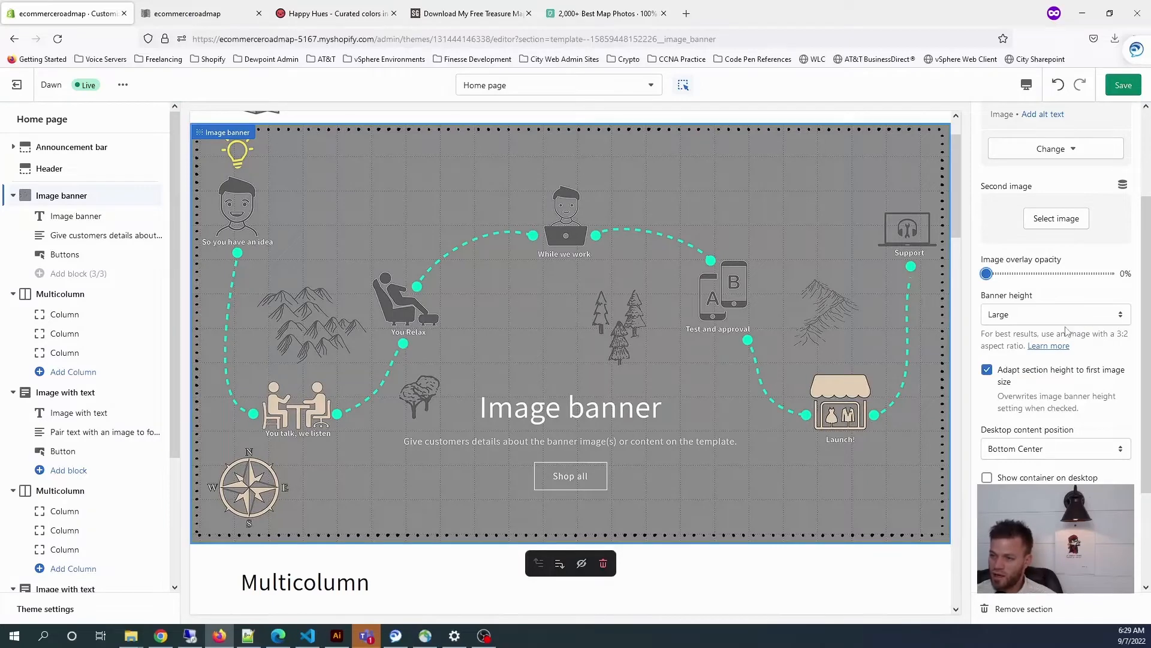
Compare the Image banner in the desktop and mobile previews, return to the desktop preview, and save the home page.
scroll(1067, 332, "down", 3)
scroll(879, 298, "up", 1)
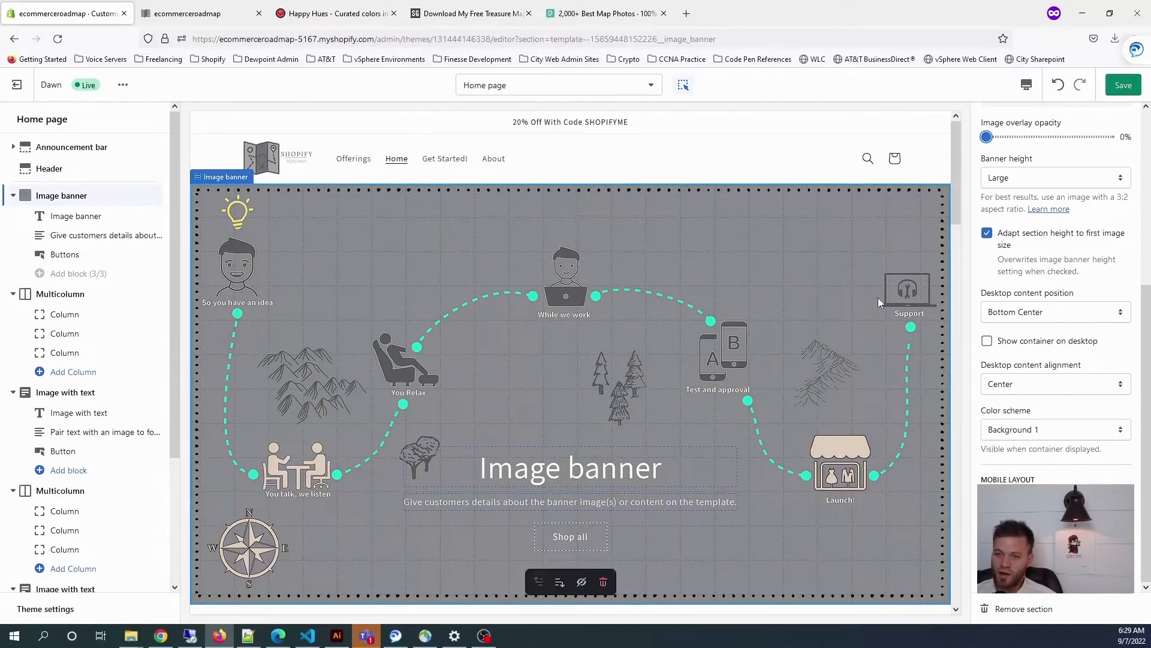
scroll(878, 298, "down", 2)
scroll(895, 249, "up", 2)
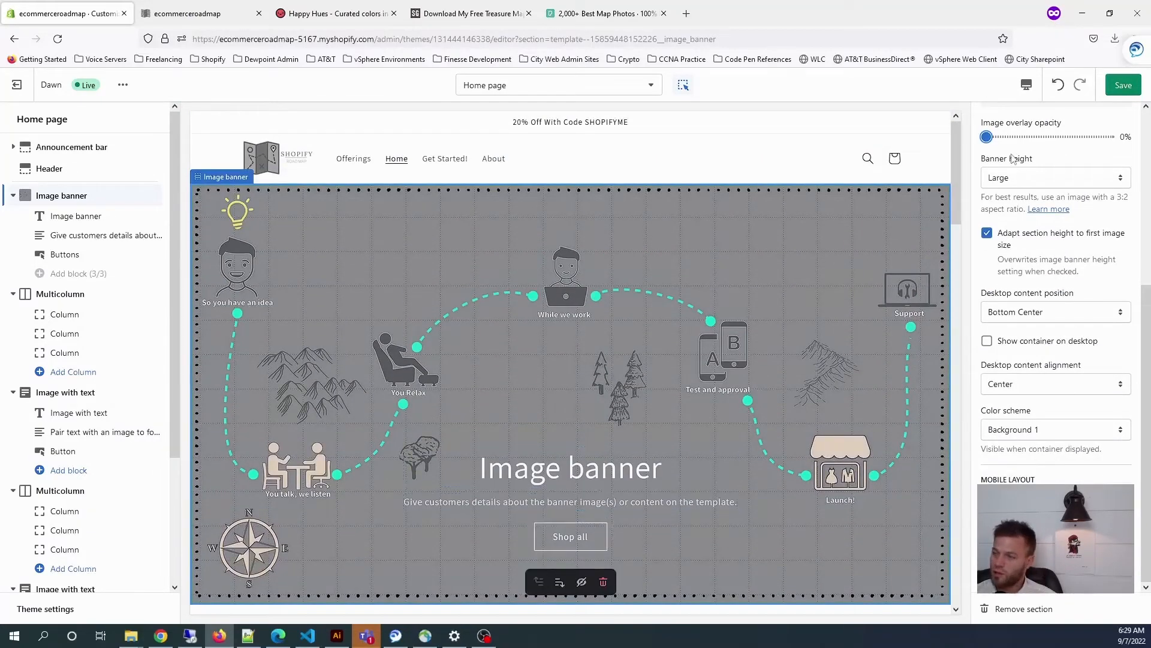
left_click(1028, 87)
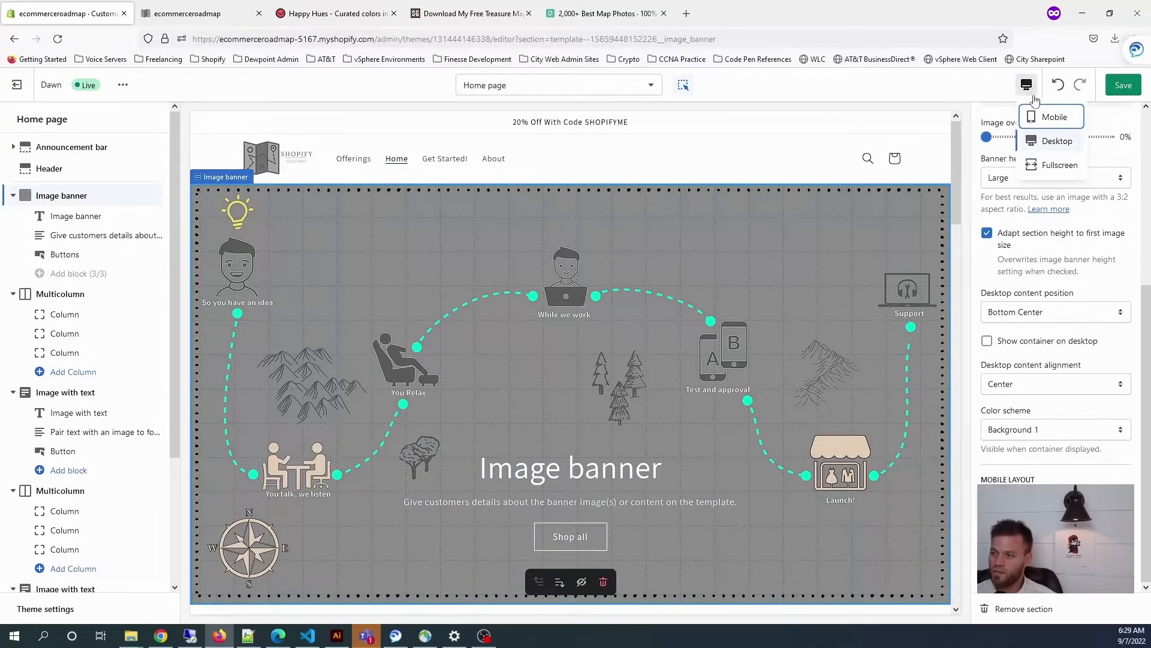
left_click(1051, 120)
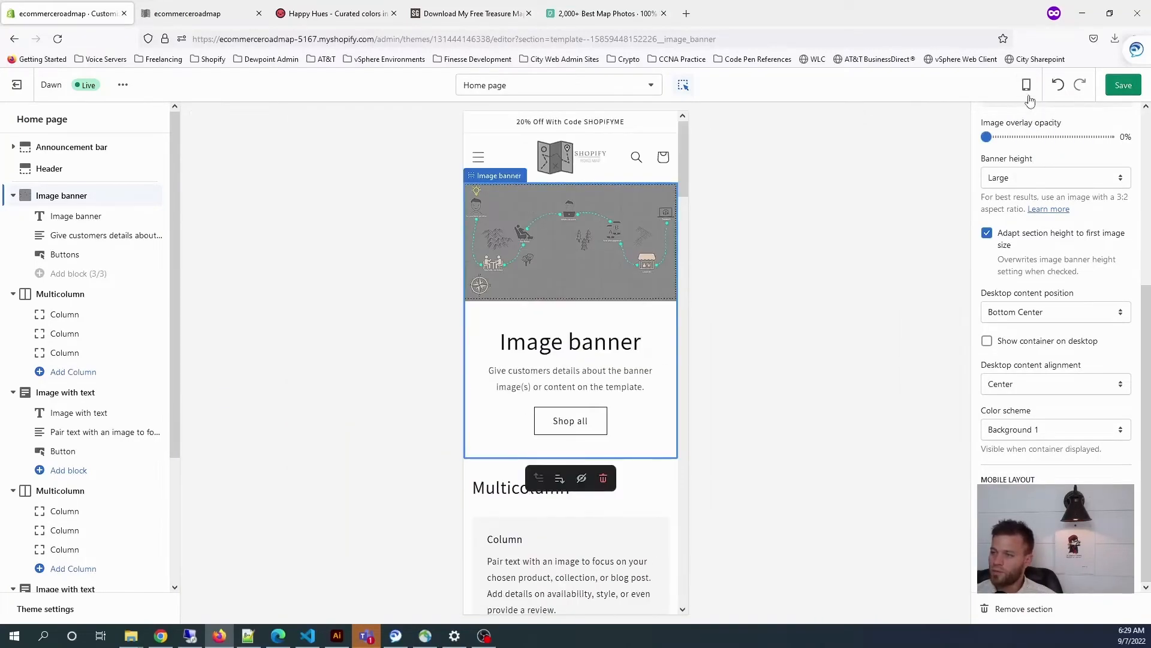
left_click(1027, 86)
left_click(1051, 134)
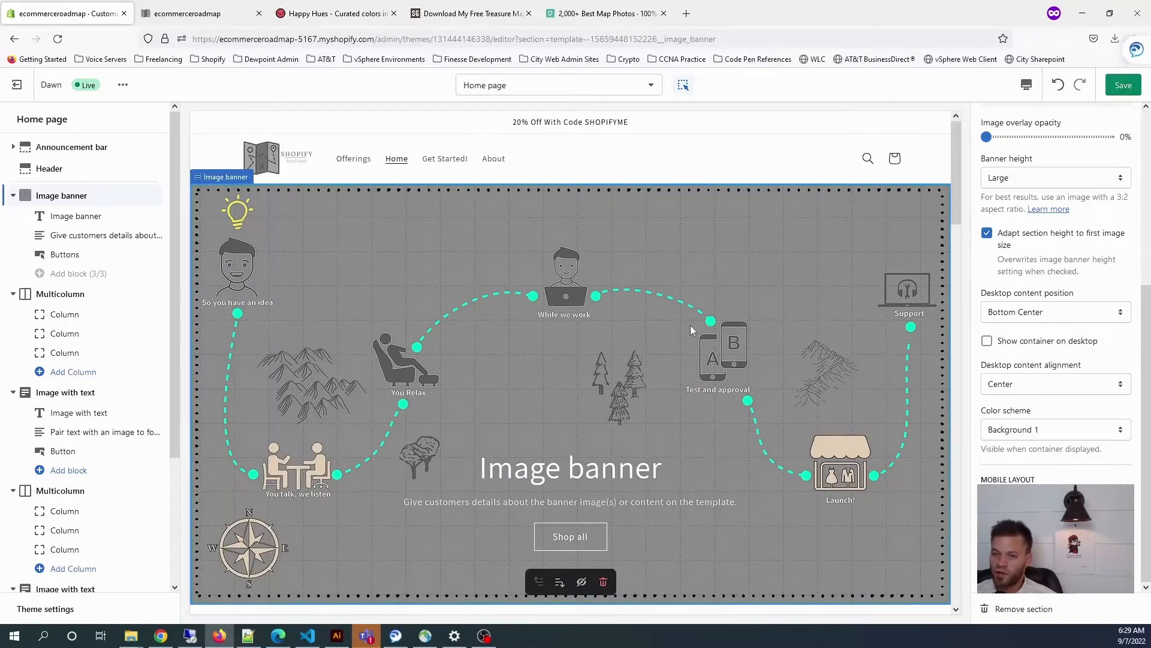
left_click(1124, 85)
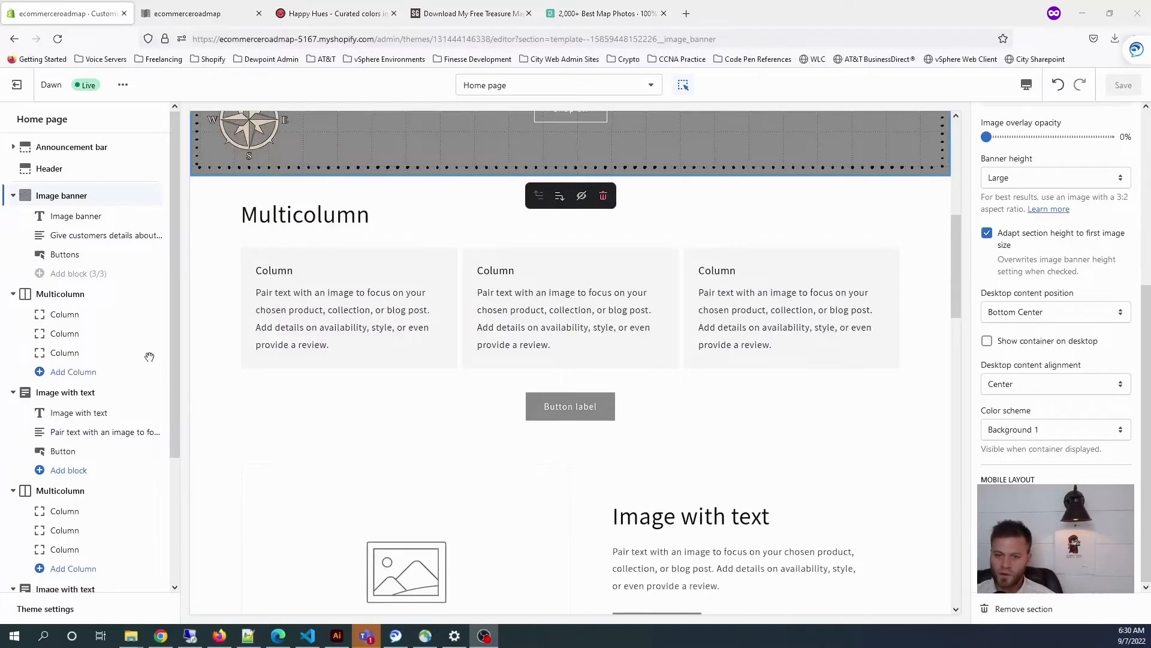
Check the wireframe's three-column row and upload the search icon image for the first column of the upper Multicolumn.
left_click(77, 295)
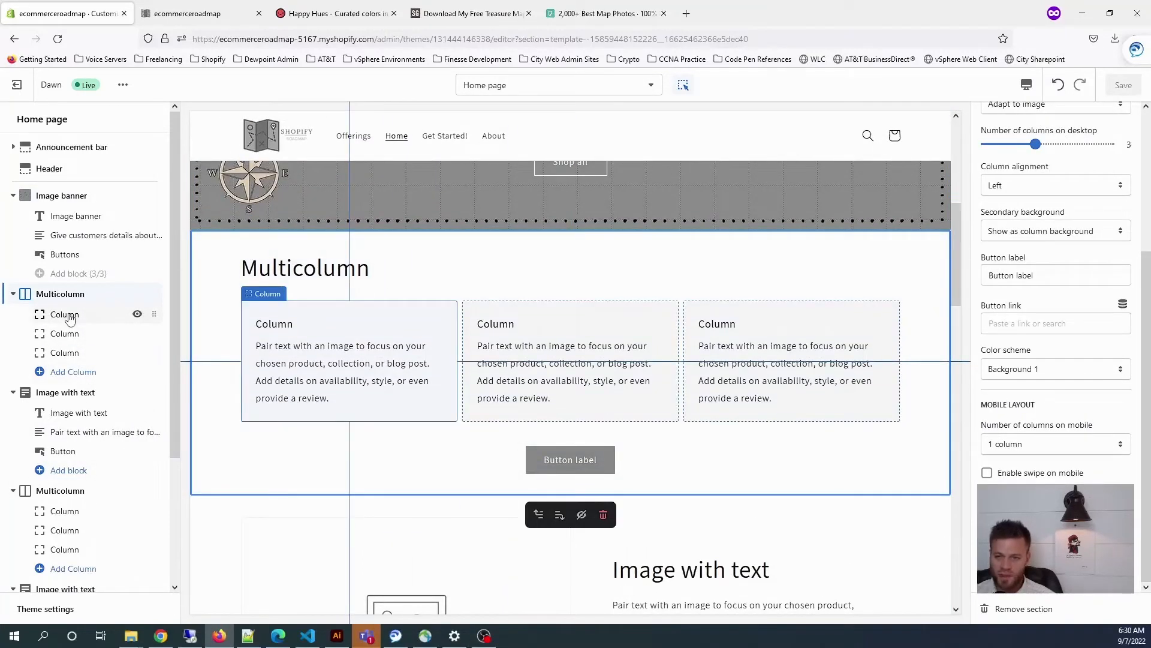
left_click(70, 317)
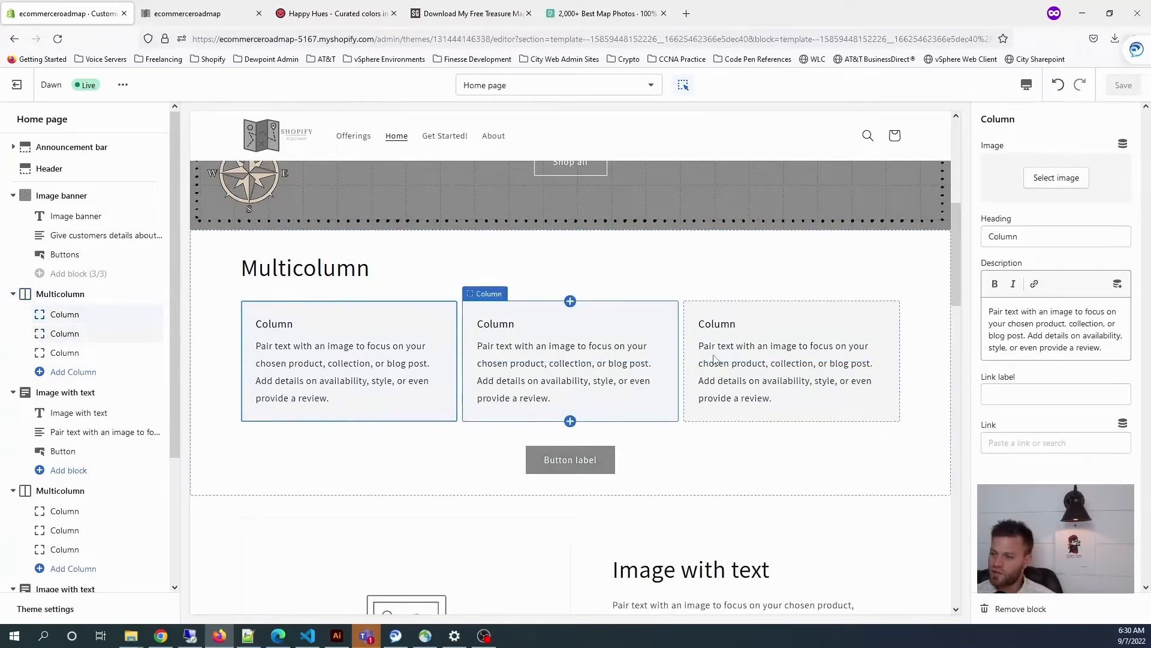
left_click(1072, 183)
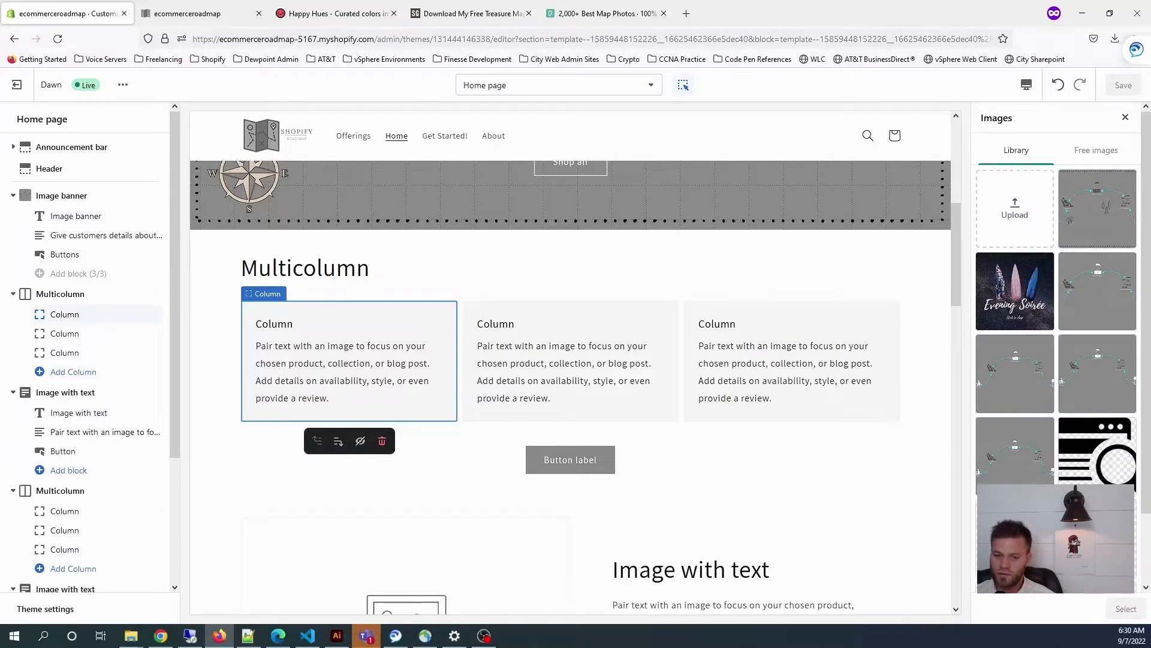
key("alt+Tab")
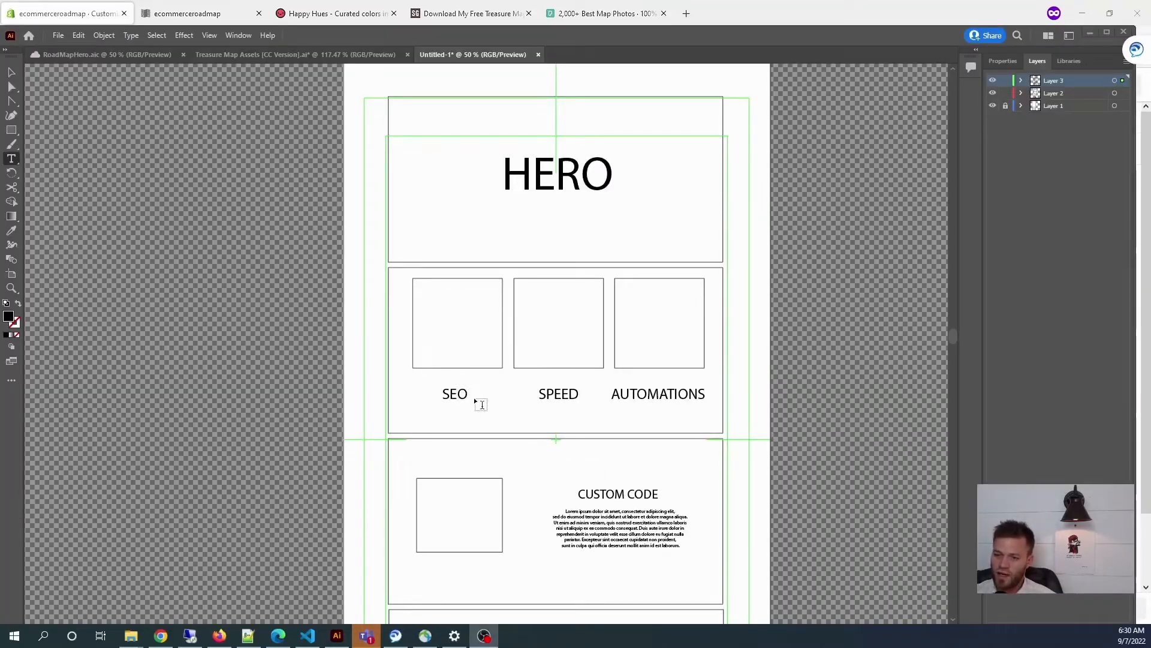
key("alt+Tab")
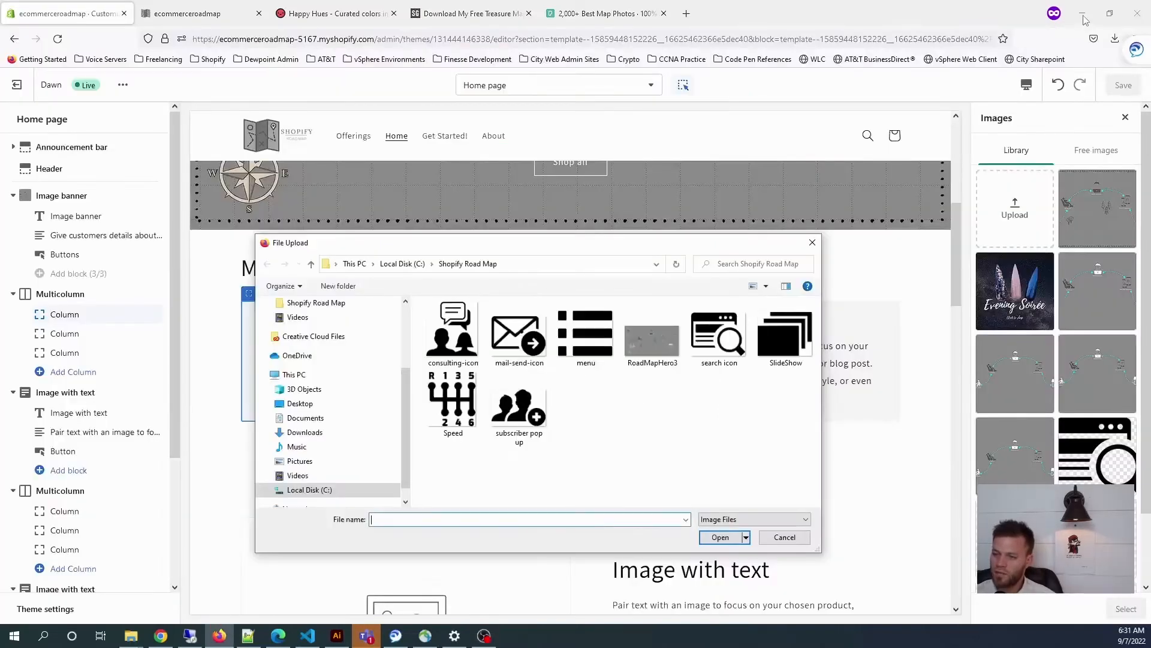
left_click_drag(639, 249, 679, 231)
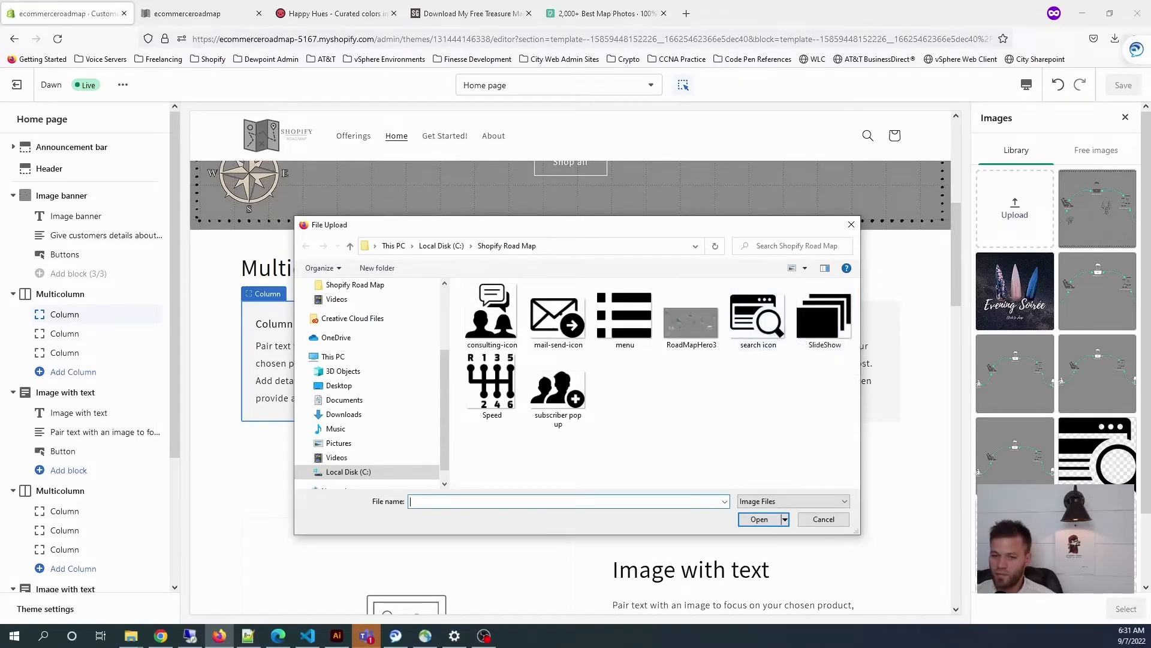
left_click(758, 318)
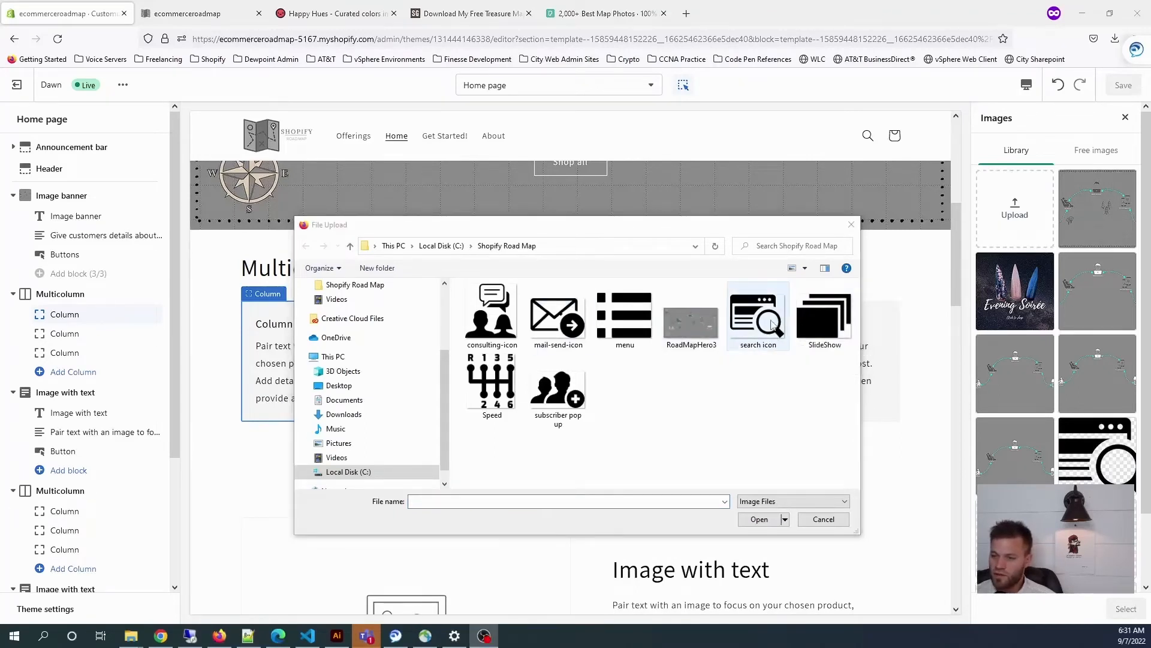
left_click(766, 522)
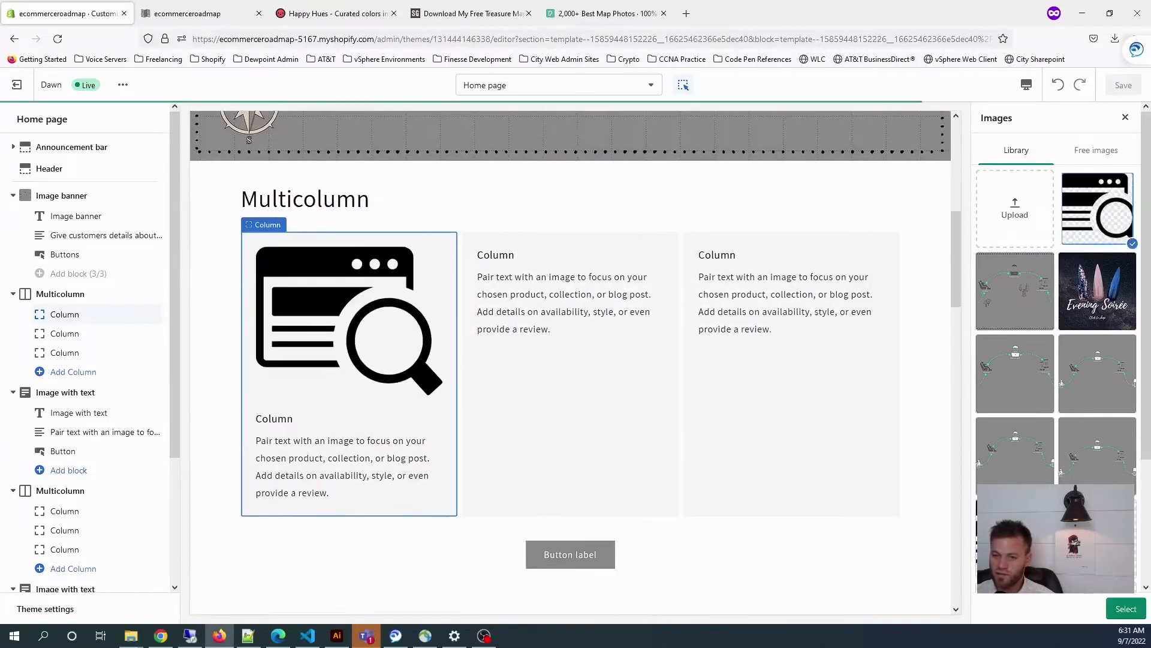
Assign the uploaded search icon from the image library to the upper Multicolumn's first column and save the home page.
left_click(92, 334)
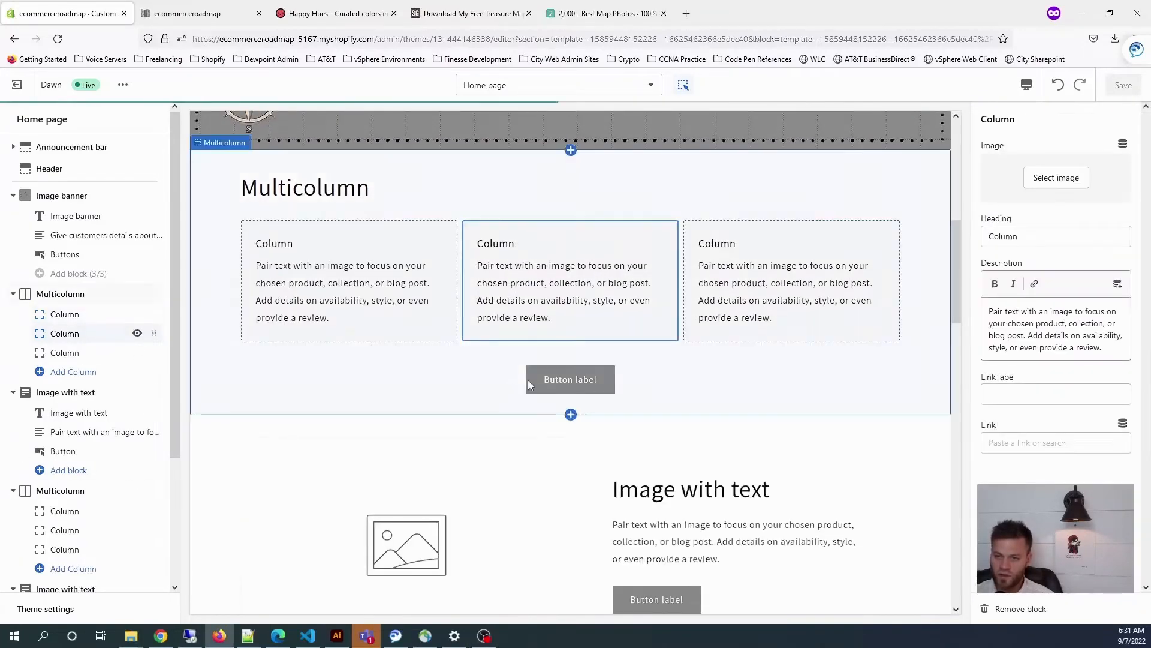
left_click(106, 314)
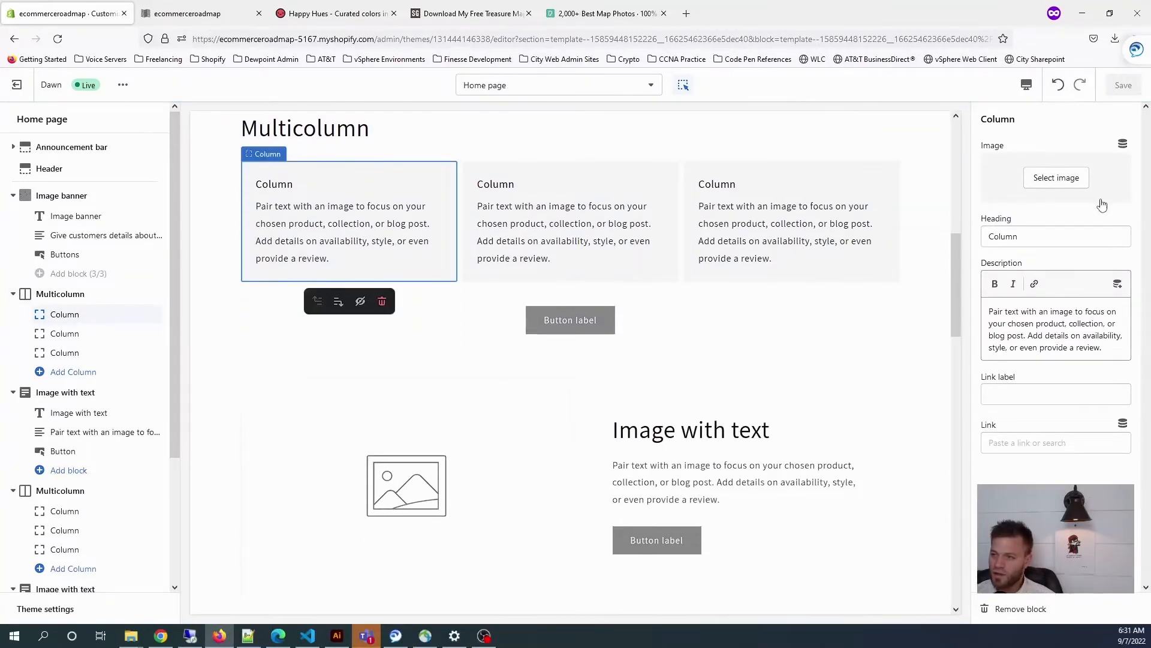
left_click(1056, 178)
left_click(1079, 245)
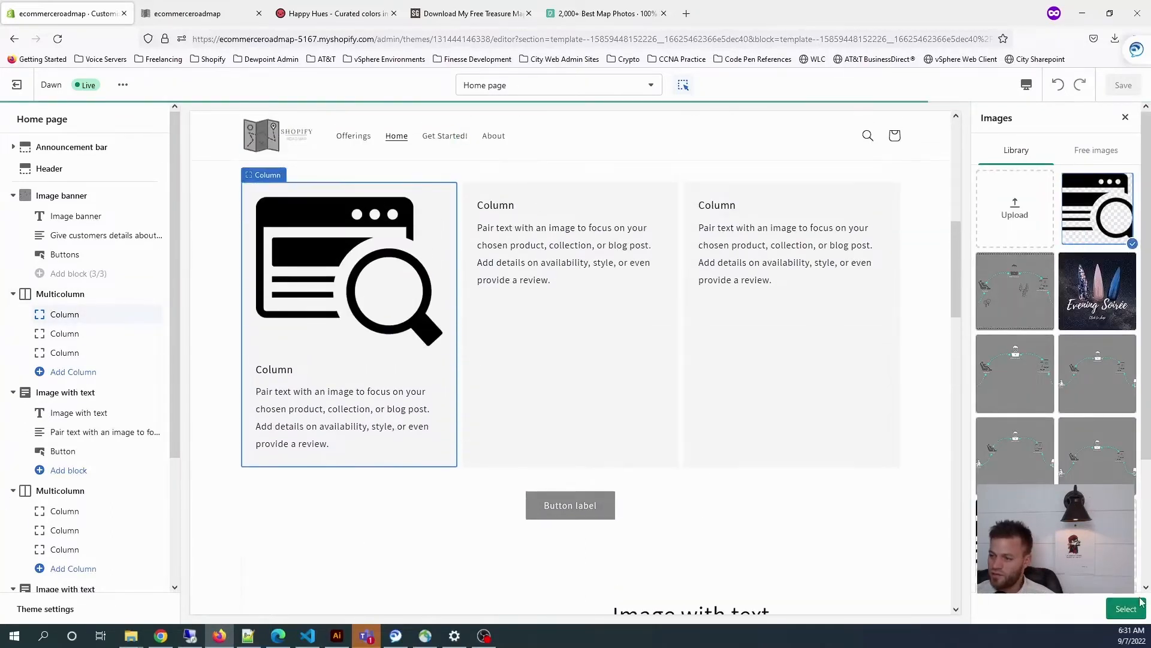
left_click(1126, 609)
left_click(1125, 90)
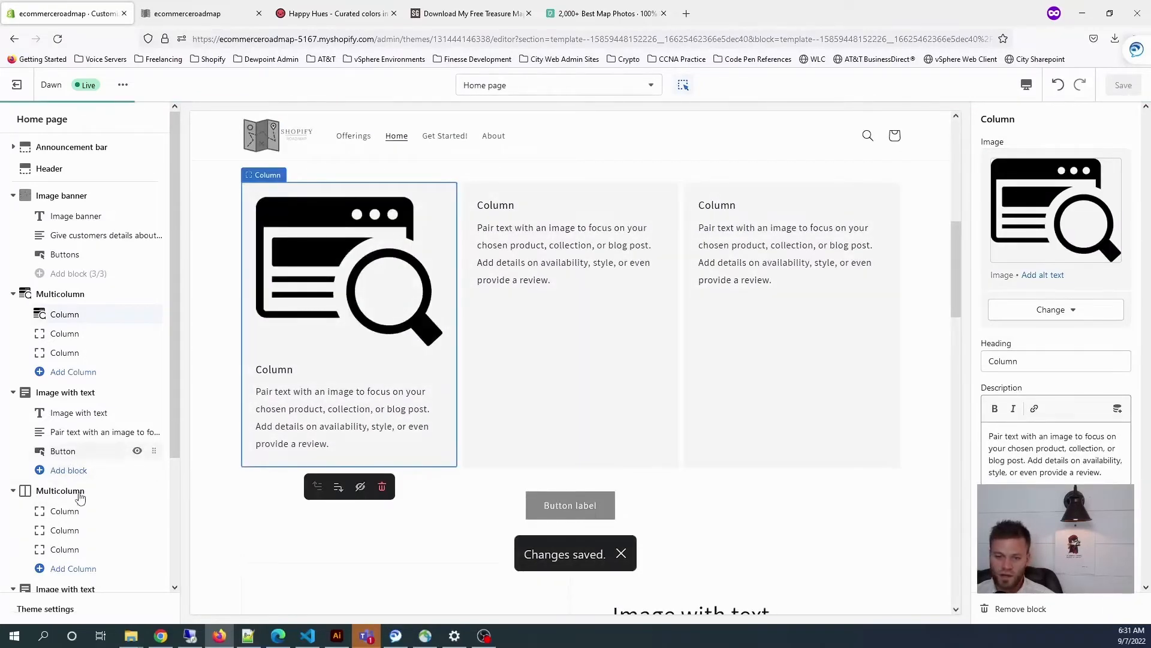
Add the Speed image to the upper Multicolumn's second column and the mail-send-icon image to its third column, saving the changes.
mouse_move(70, 537)
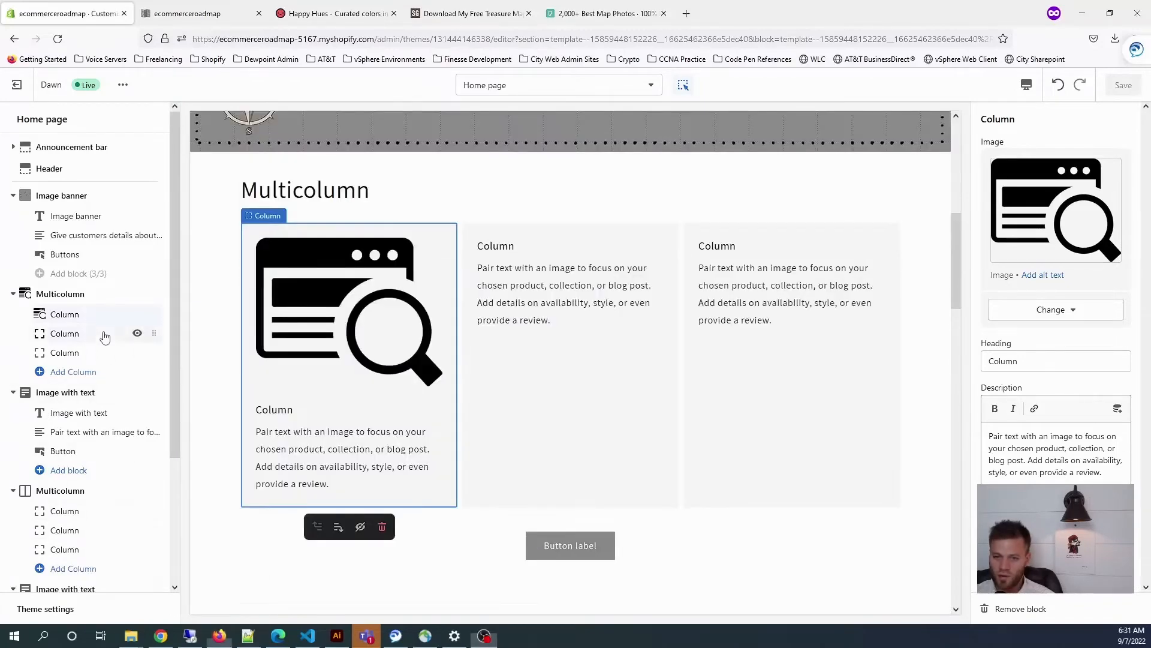
left_click(102, 333)
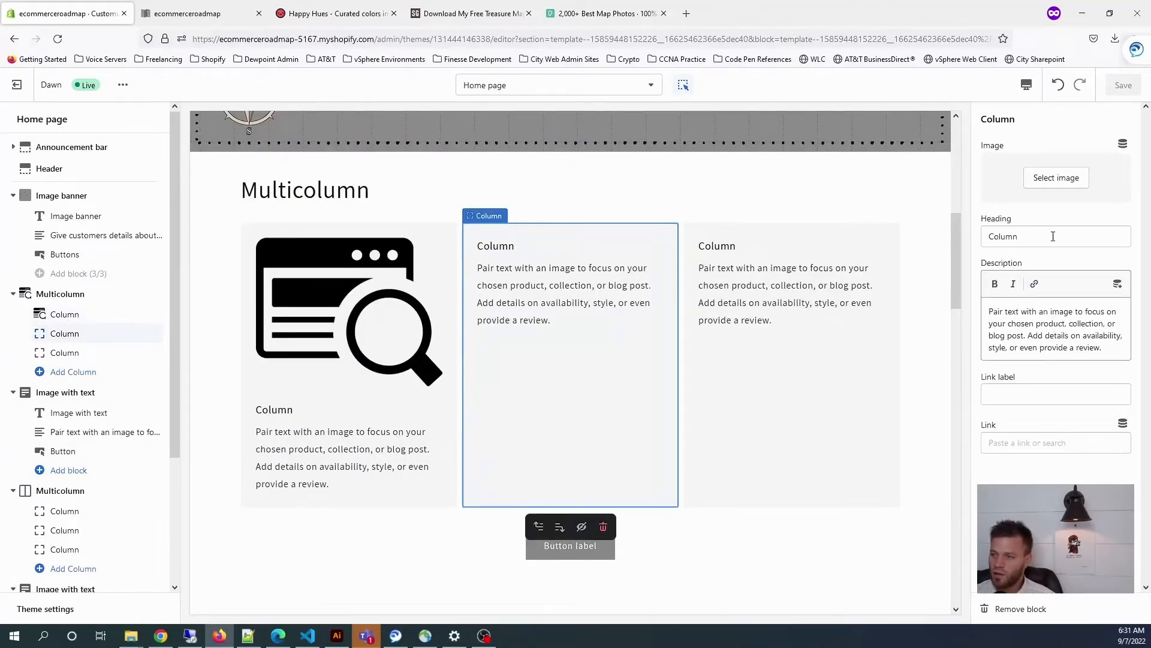
left_click(1050, 180)
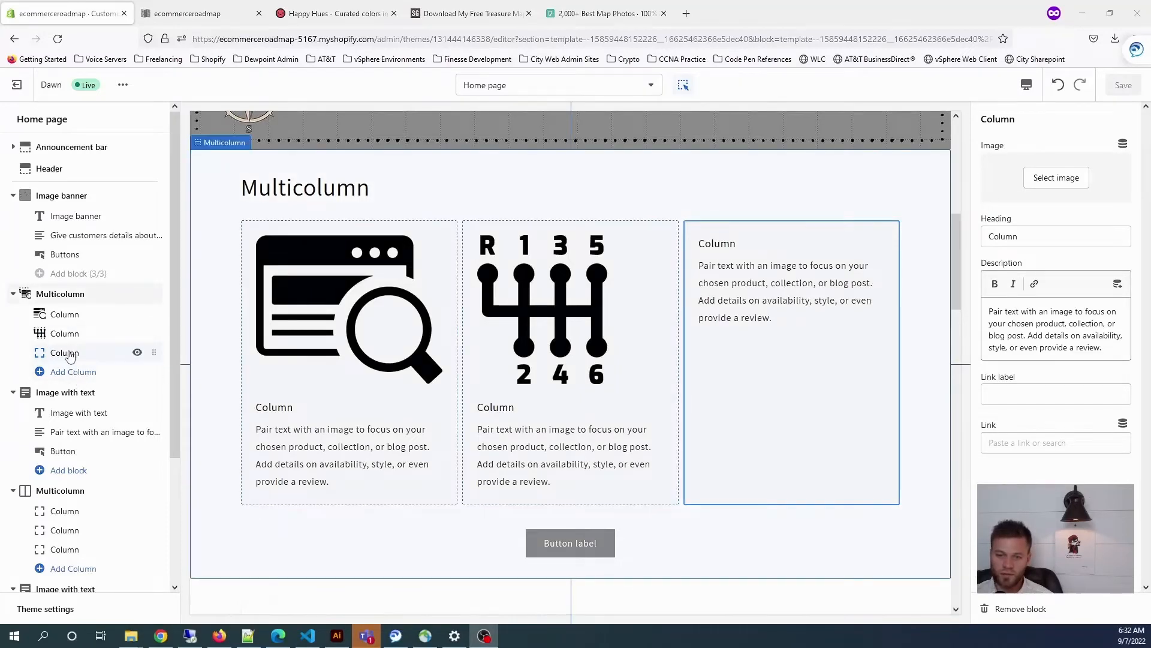
left_click(1055, 179)
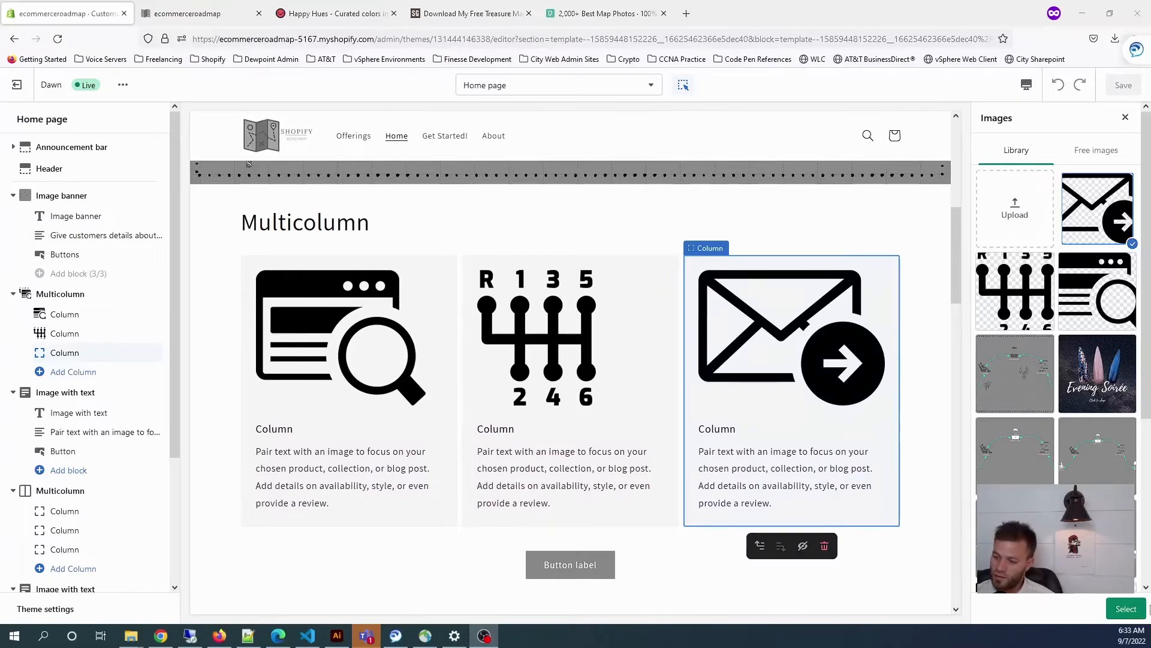
left_click(1145, 609)
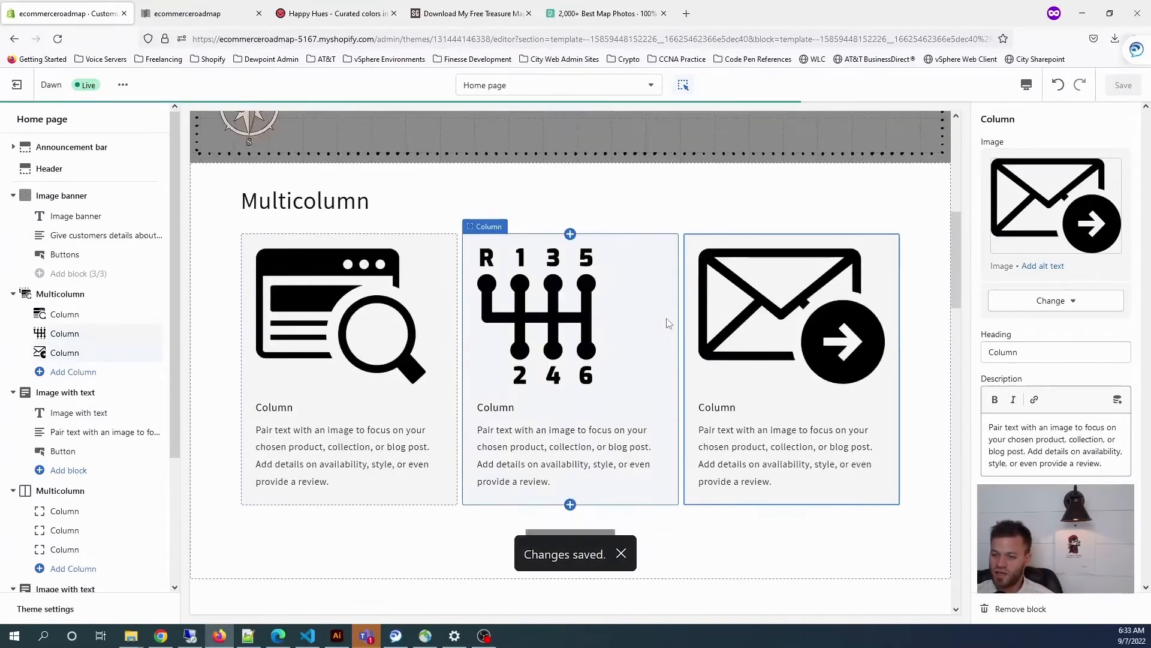
Check the wireframe's Custom Code section and download uxwing's Web Page Source Code icon as a PNG for the first Image with text section.
scroll(669, 324, "down", 7)
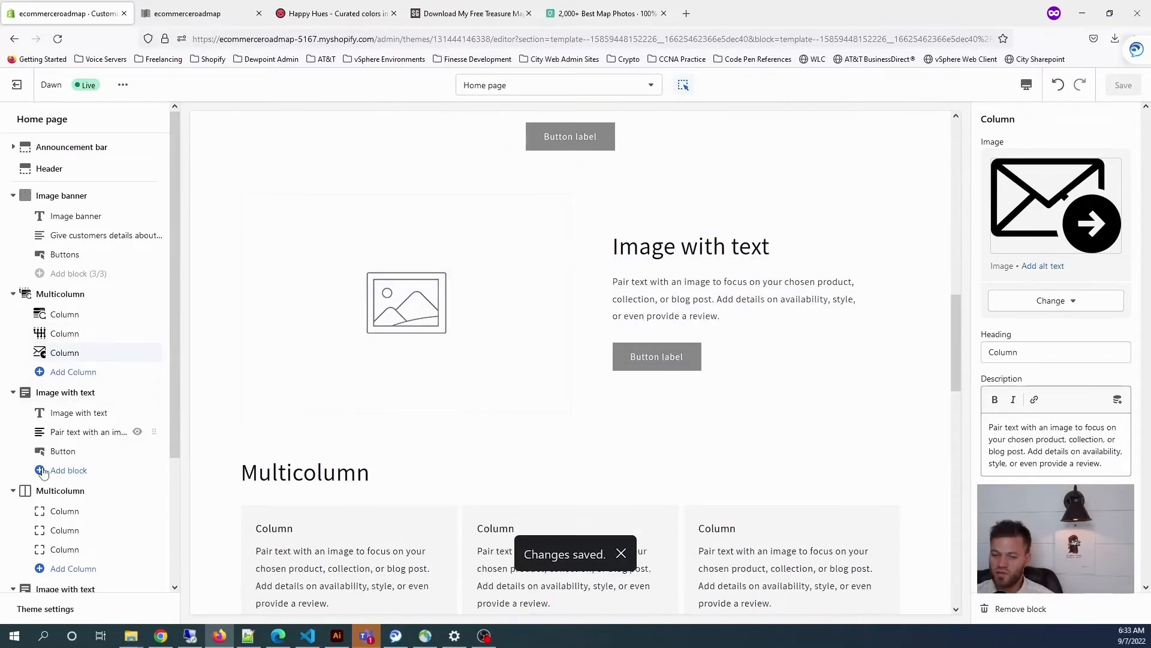
key("alt+Tab")
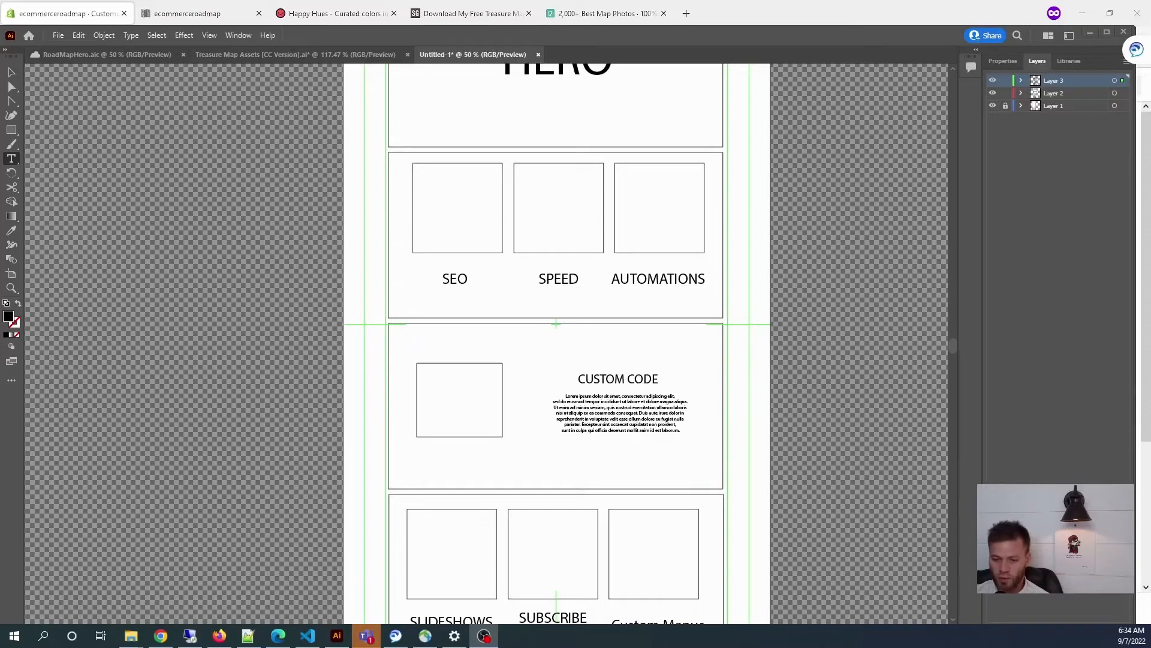
key("alt+Tab")
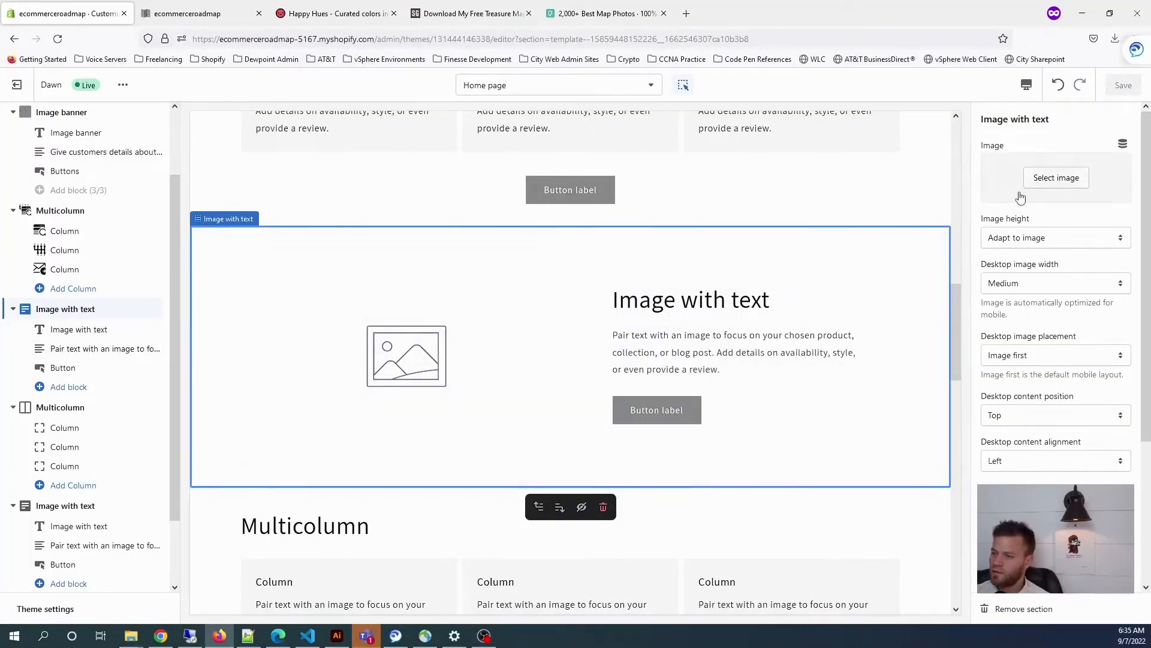
left_click(1047, 181)
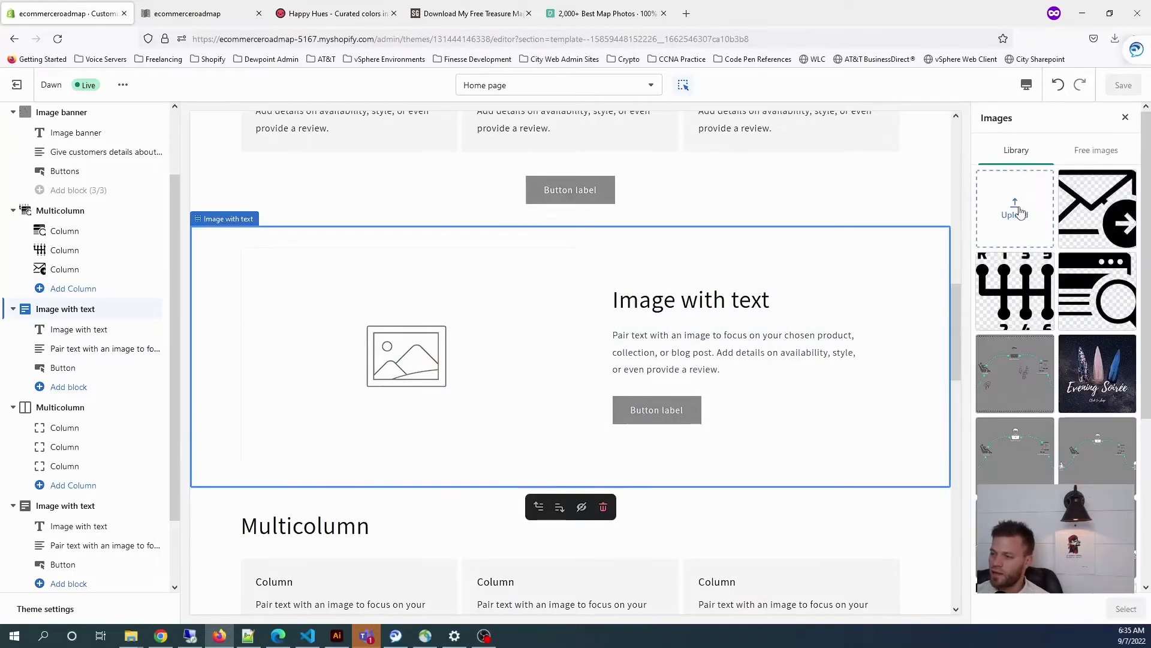
left_click(1019, 210)
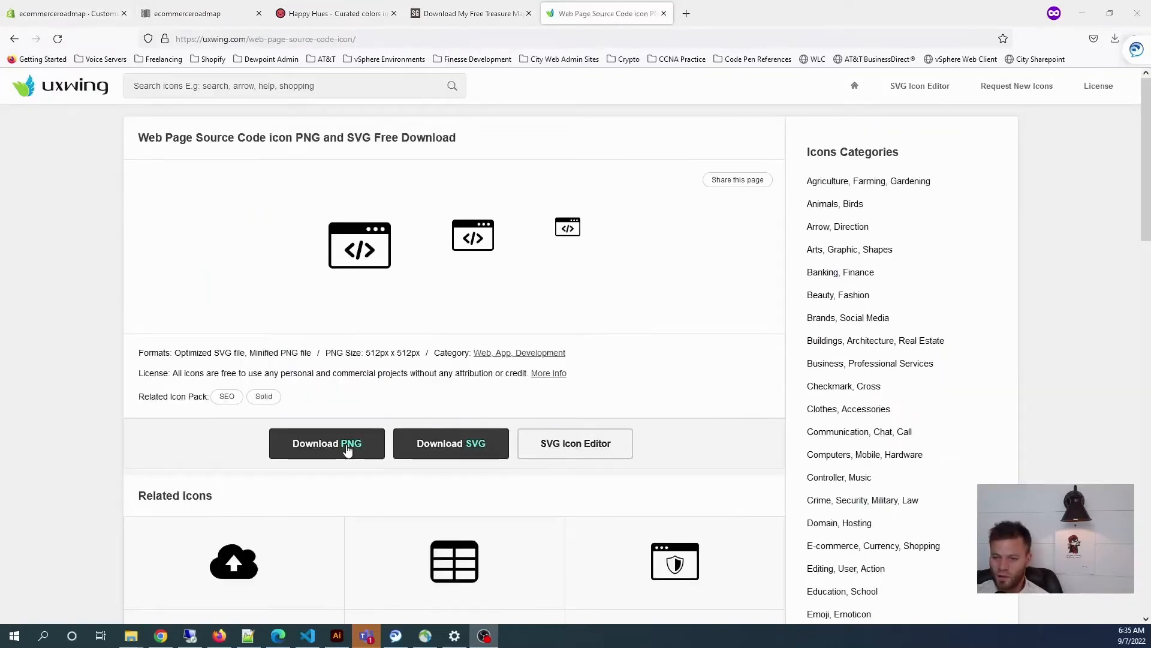
left_click(348, 449)
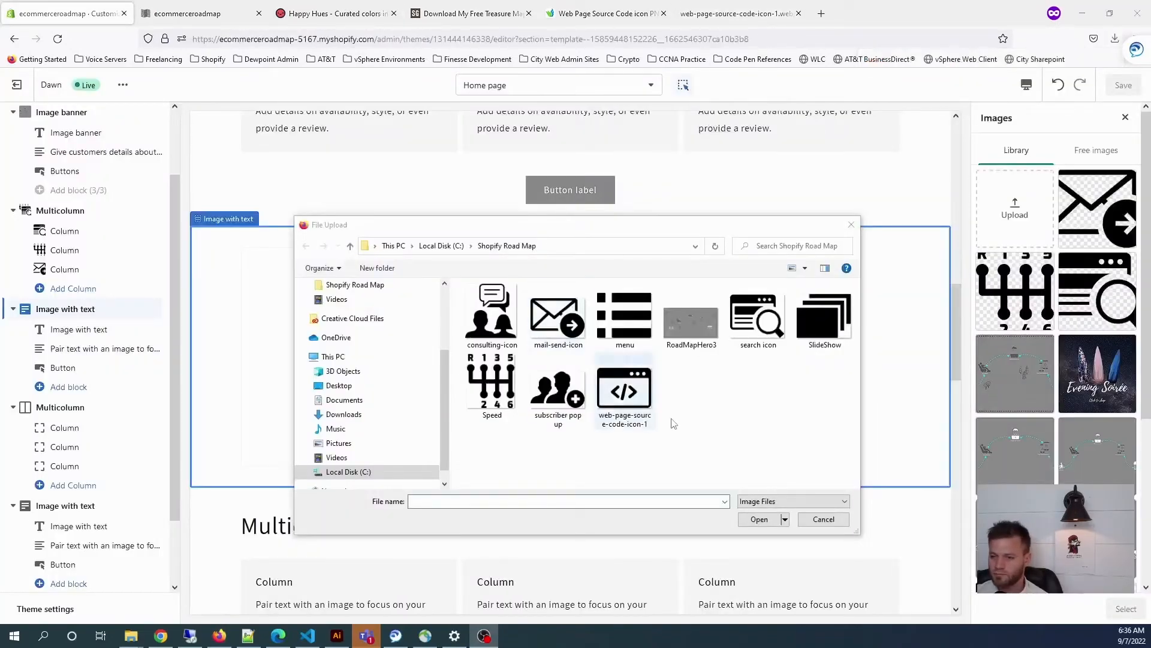
Upload web-page-source-code-icon-1 as the image of the first Image with text section and review it alongside the neighbouring sections.
left_click(631, 403)
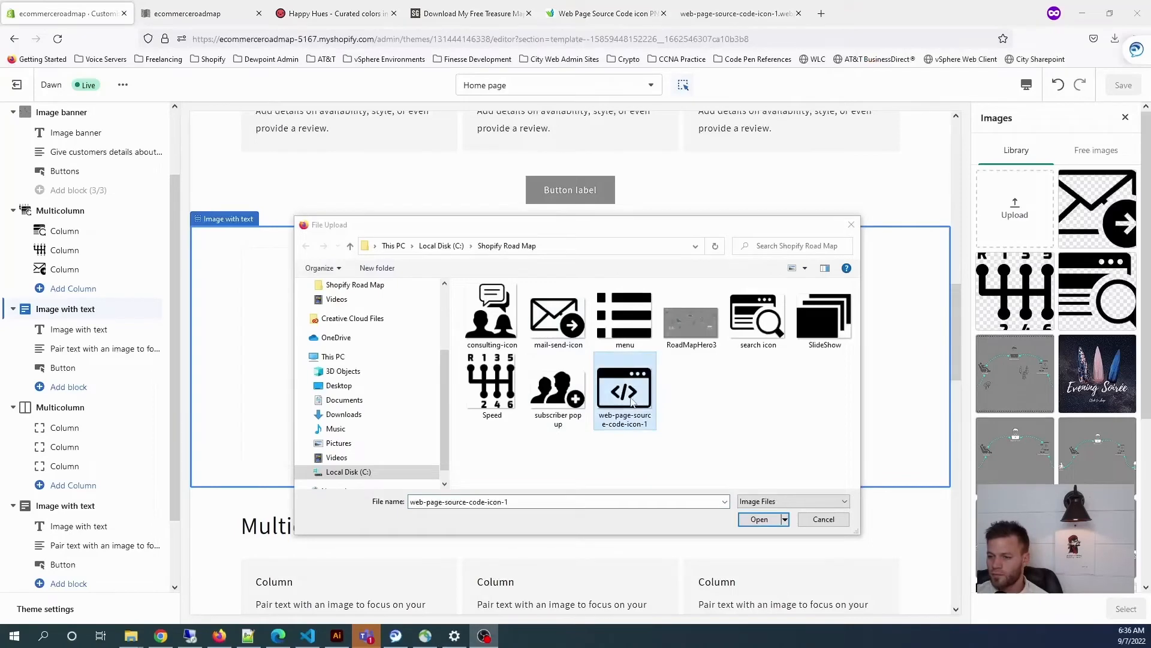
left_click(760, 519)
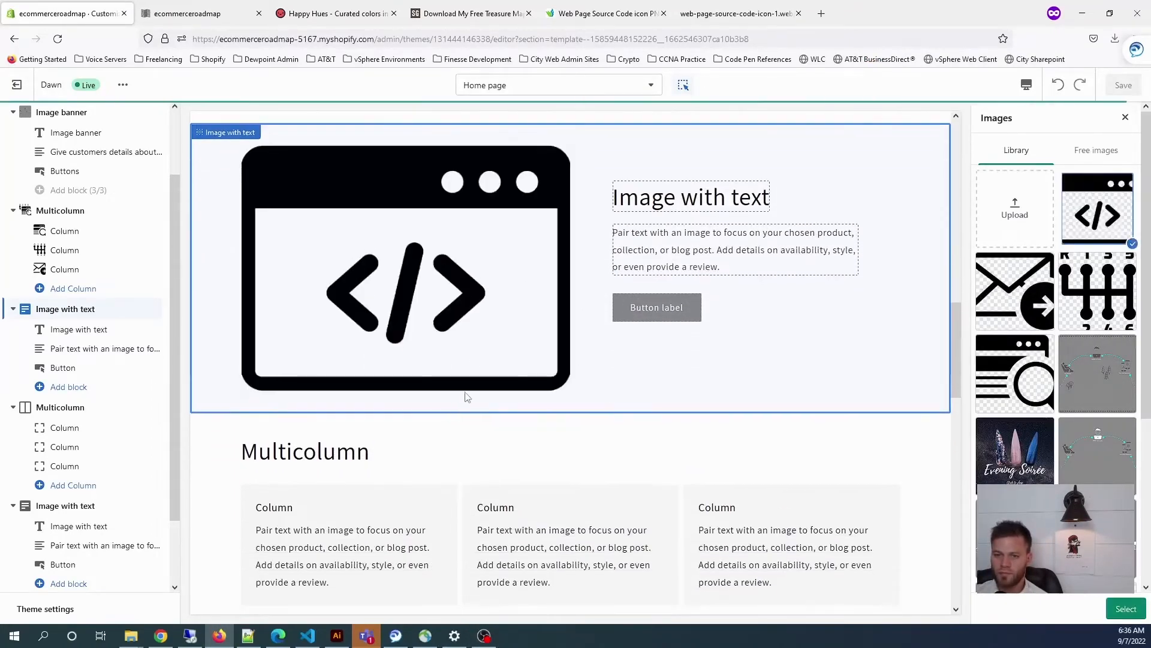
scroll(643, 316, "up", 5)
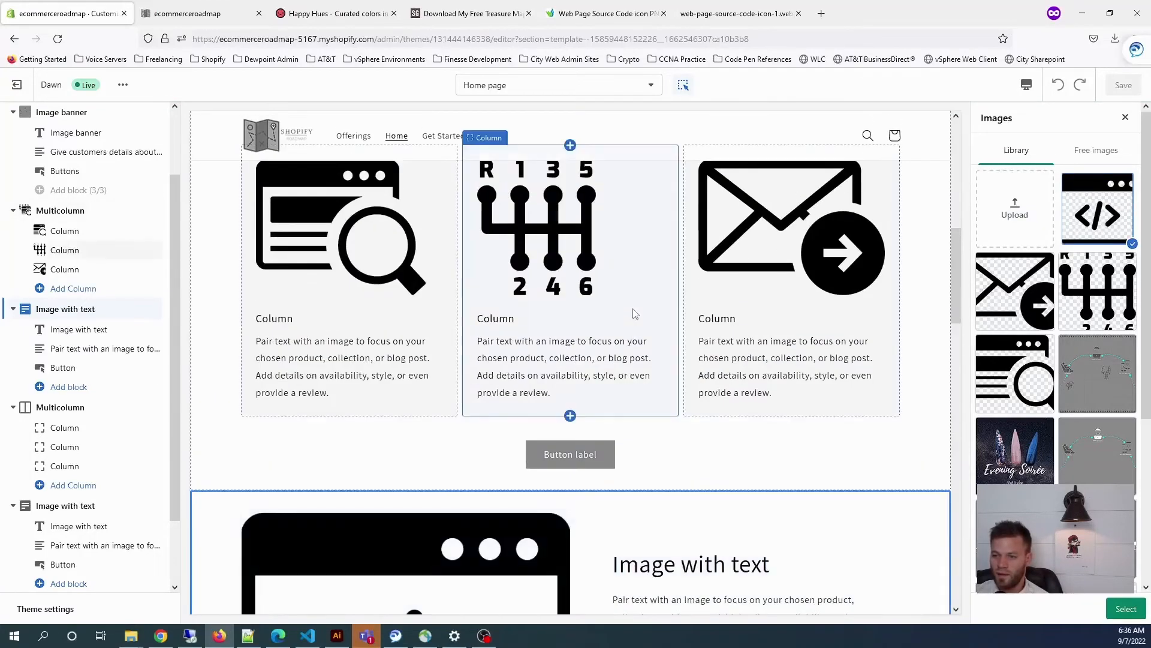
scroll(635, 314, "down", 7)
scroll(540, 299, "down", 2)
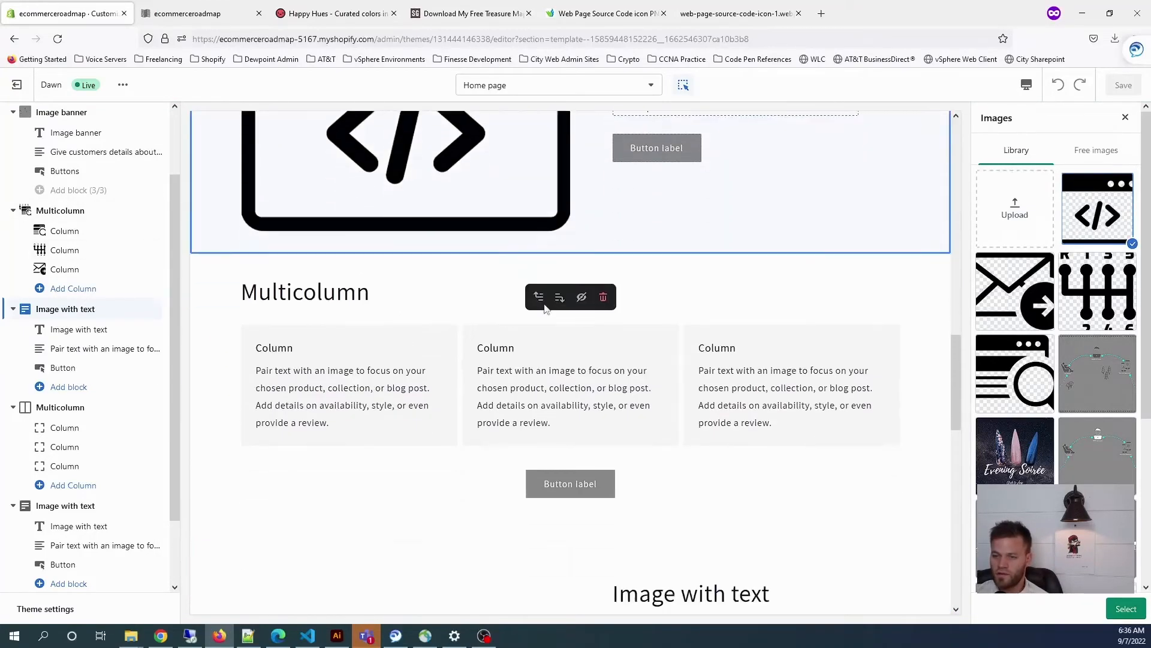
scroll(537, 315, "up", 1)
scroll(390, 366, "down", 3)
scroll(390, 366, "up", 2)
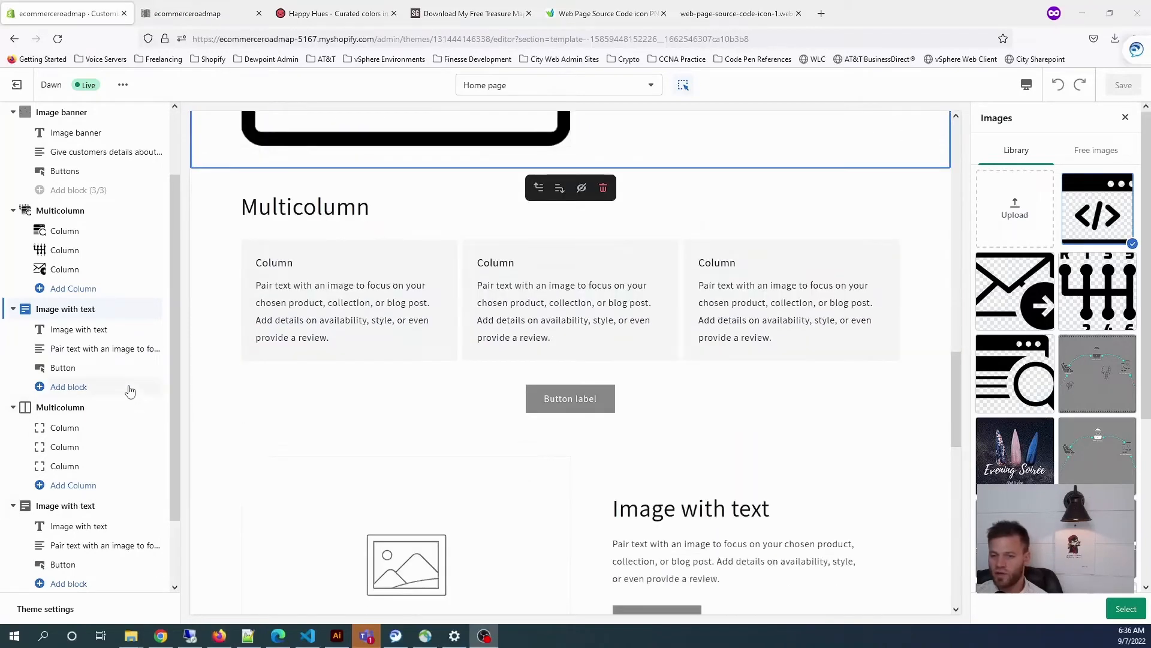
Fill the lower Multicolumn's three columns with the SlideShow, subscriber pop up and menu images, in that order.
left_click(98, 406)
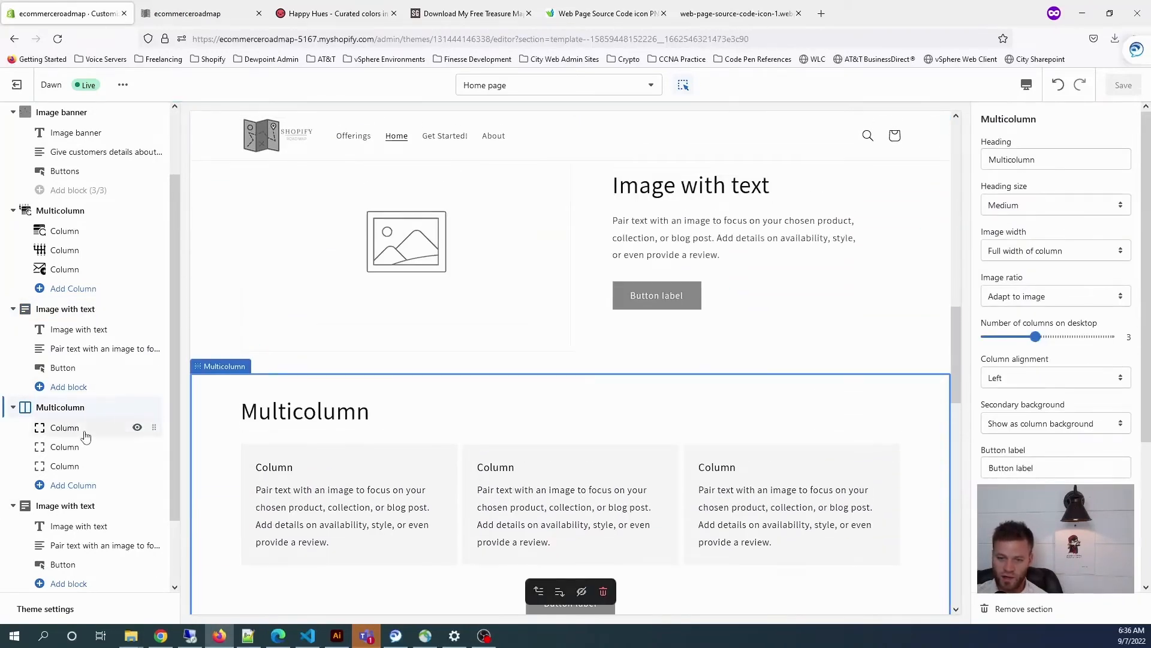
left_click(82, 432)
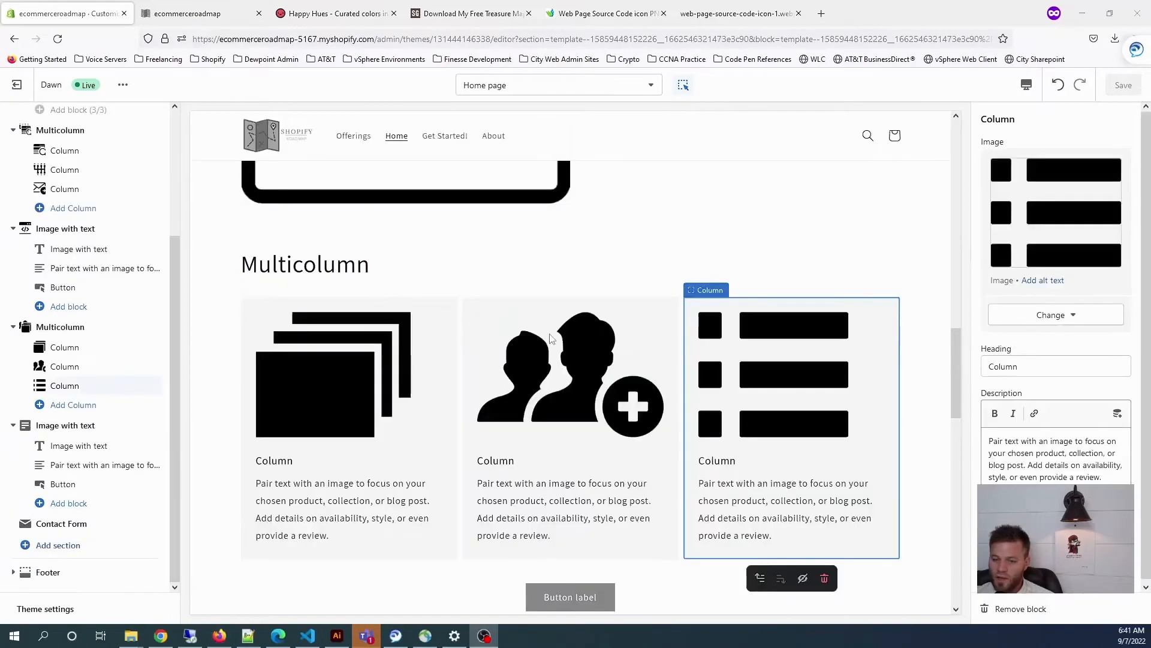
scroll(708, 233, "down", 3)
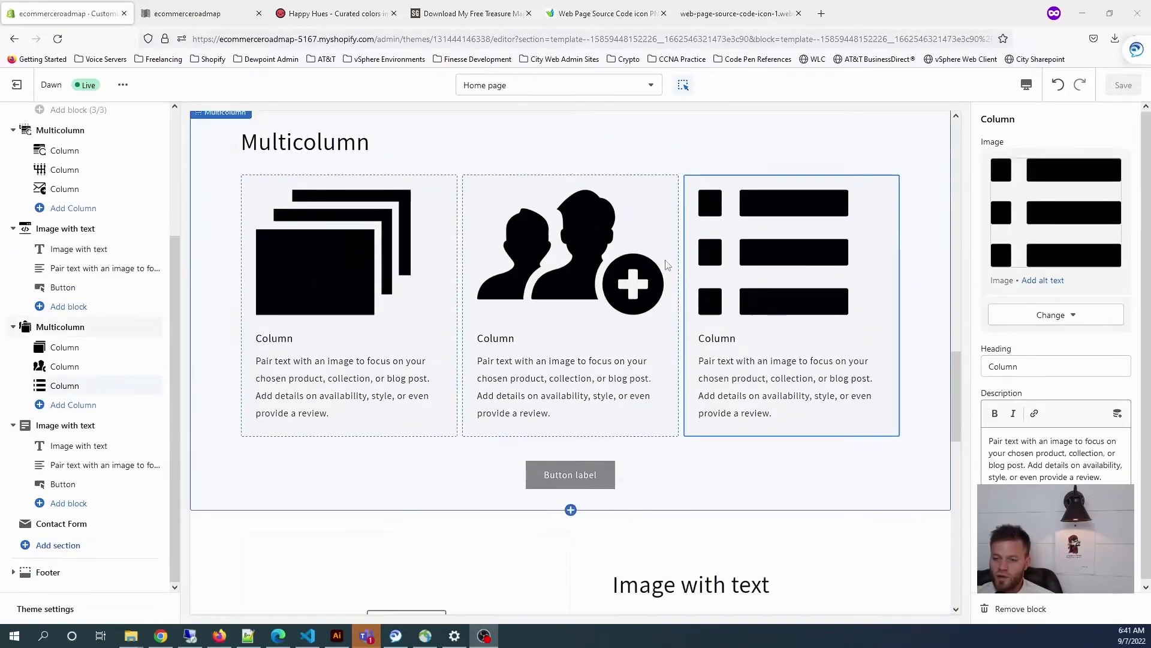
Set the desktop image placement of the last Image with text section, above the contact form, to Image second.
scroll(680, 258, "down", 2)
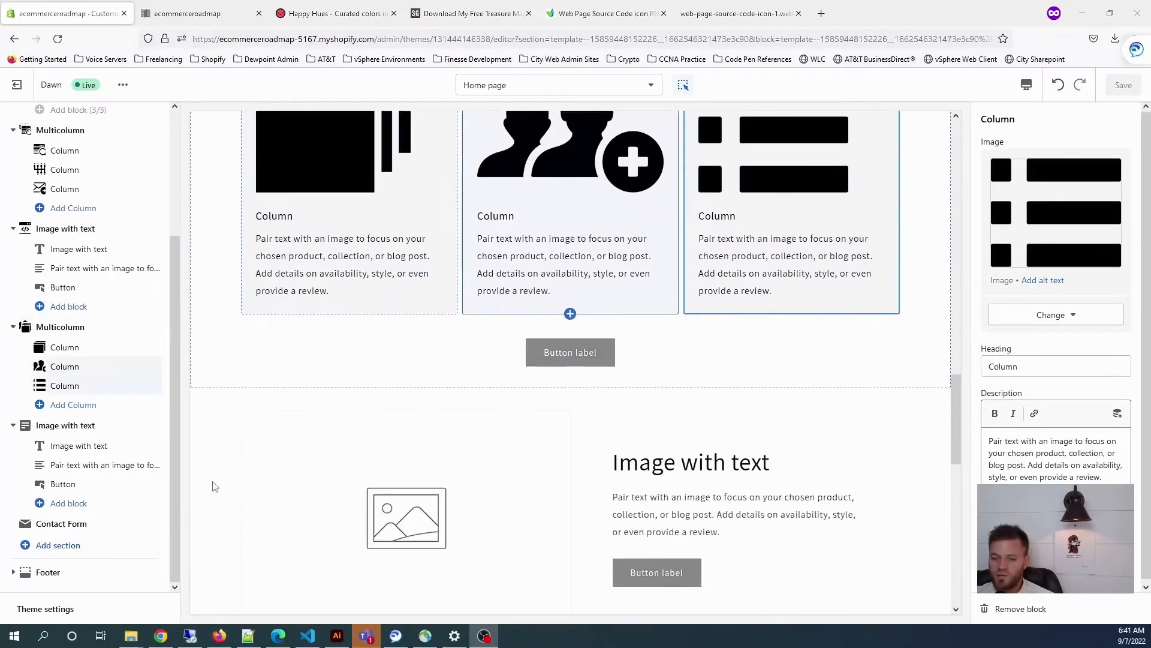
left_click(66, 426)
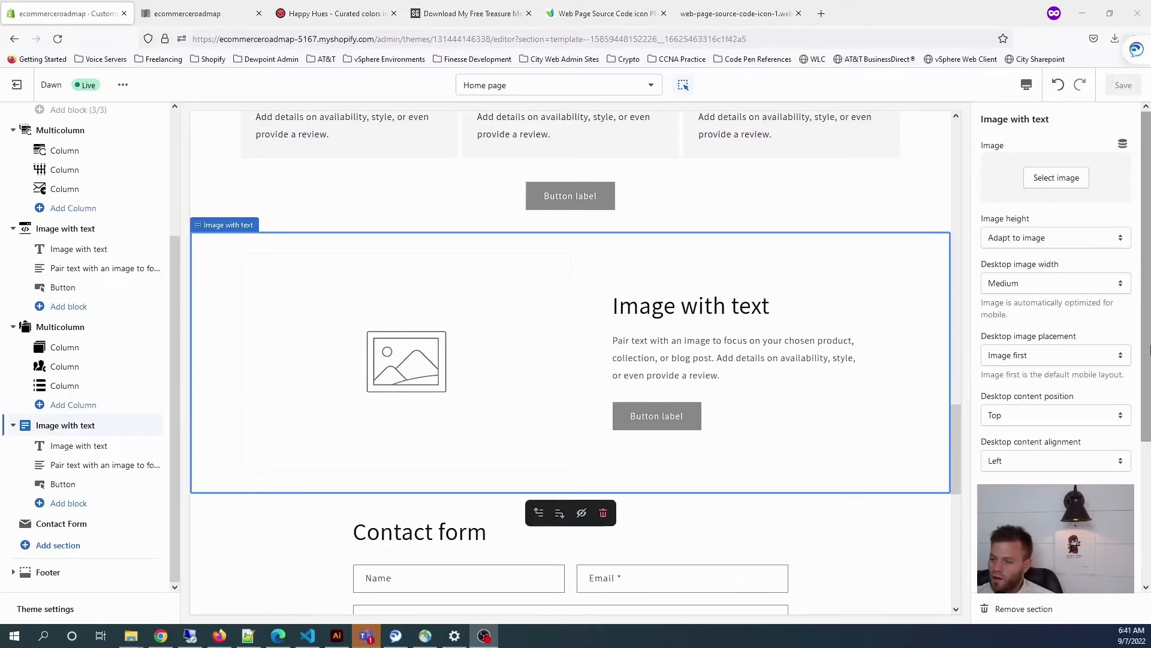
left_click(1121, 356)
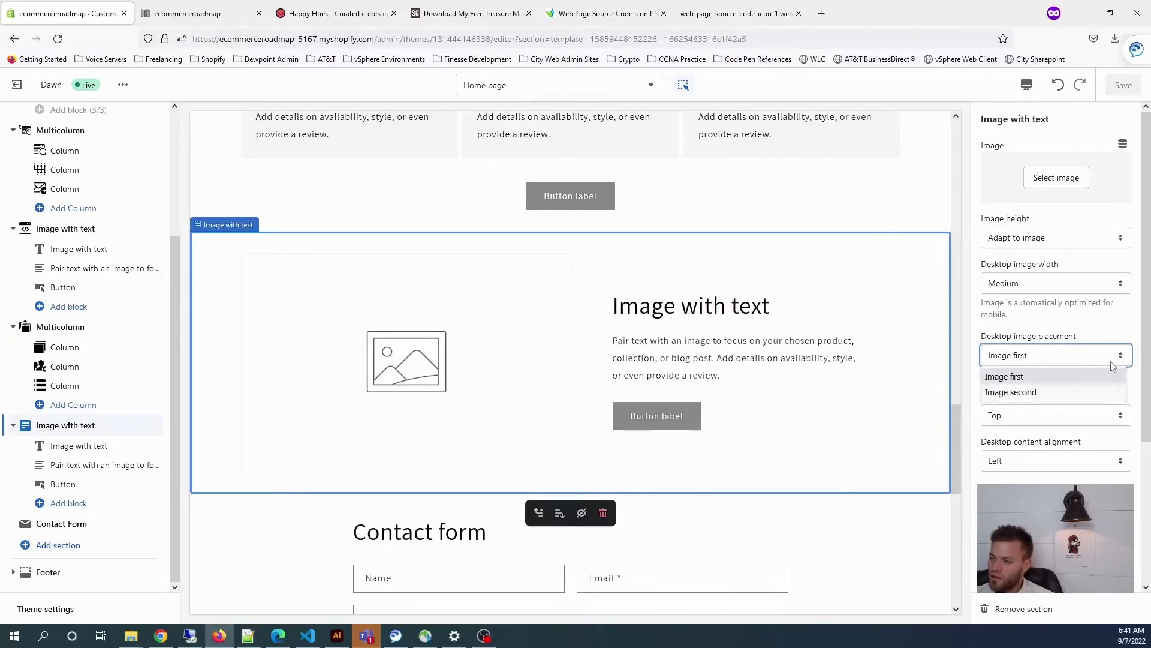
left_click(1084, 391)
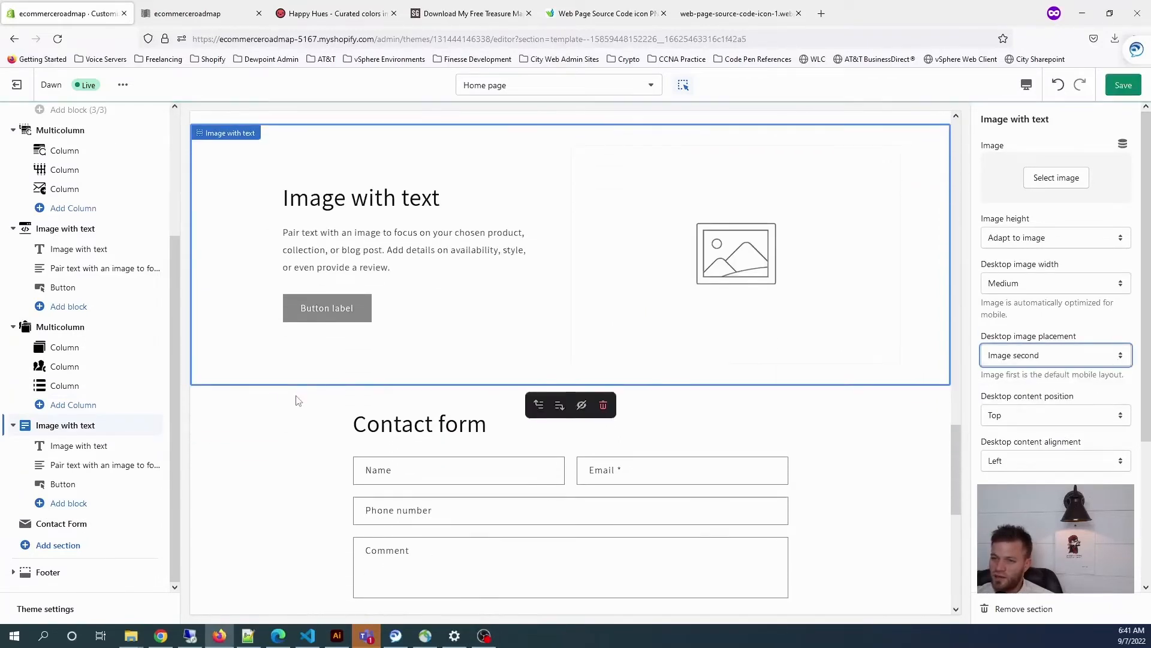
Upload consulting-icon as the image of the last Image with text section, above the contact form, and save the page.
left_click(1116, 90)
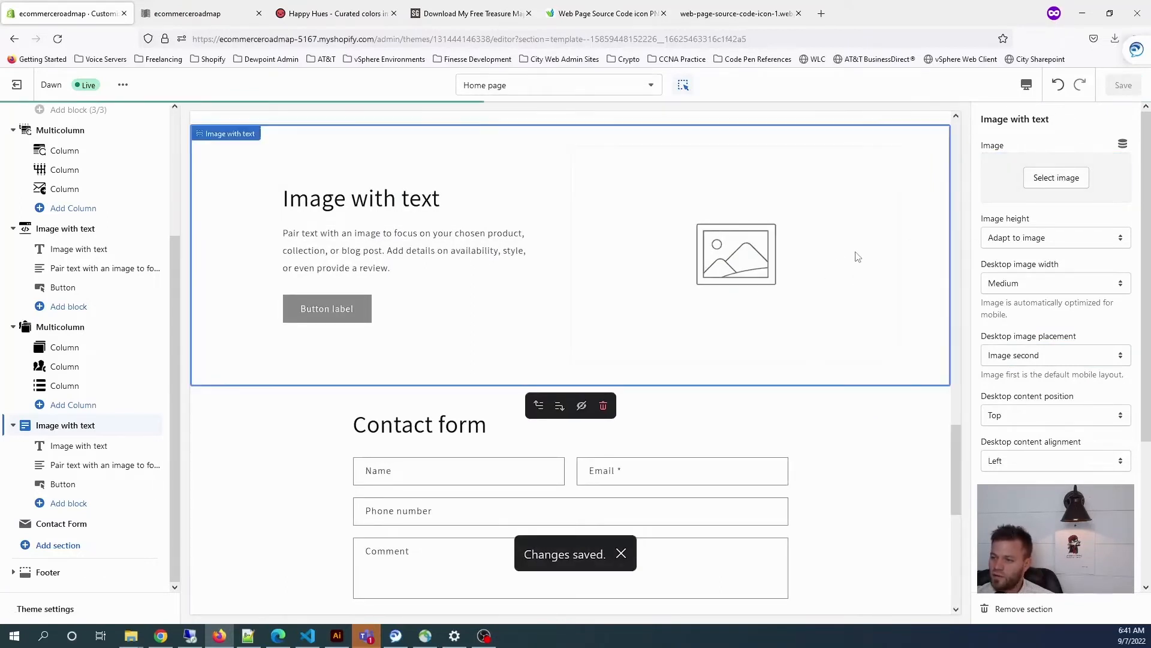
left_click(1057, 178)
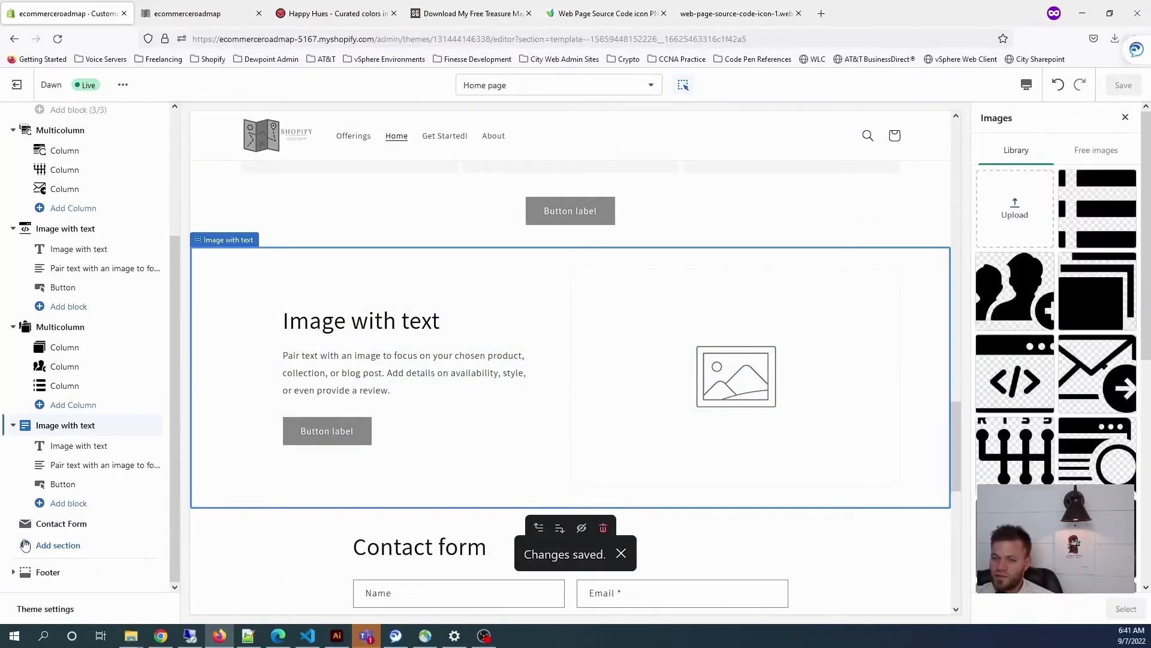
left_click(1020, 214)
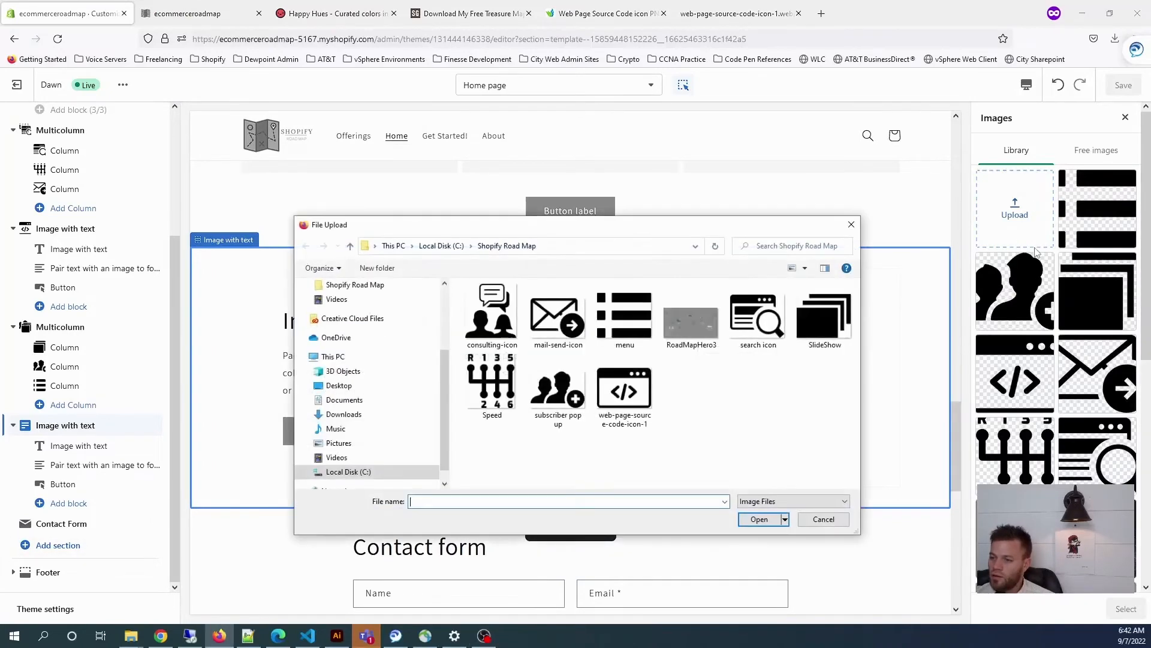
left_click(492, 315)
left_click(759, 520)
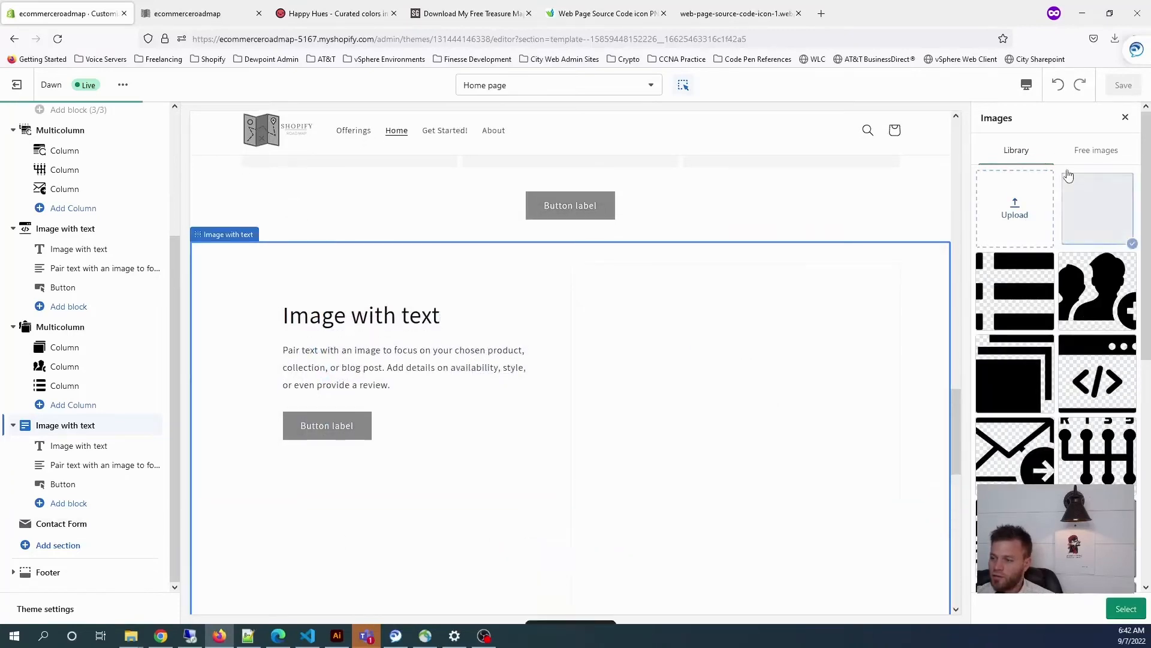
left_click(1131, 611)
left_click(1124, 85)
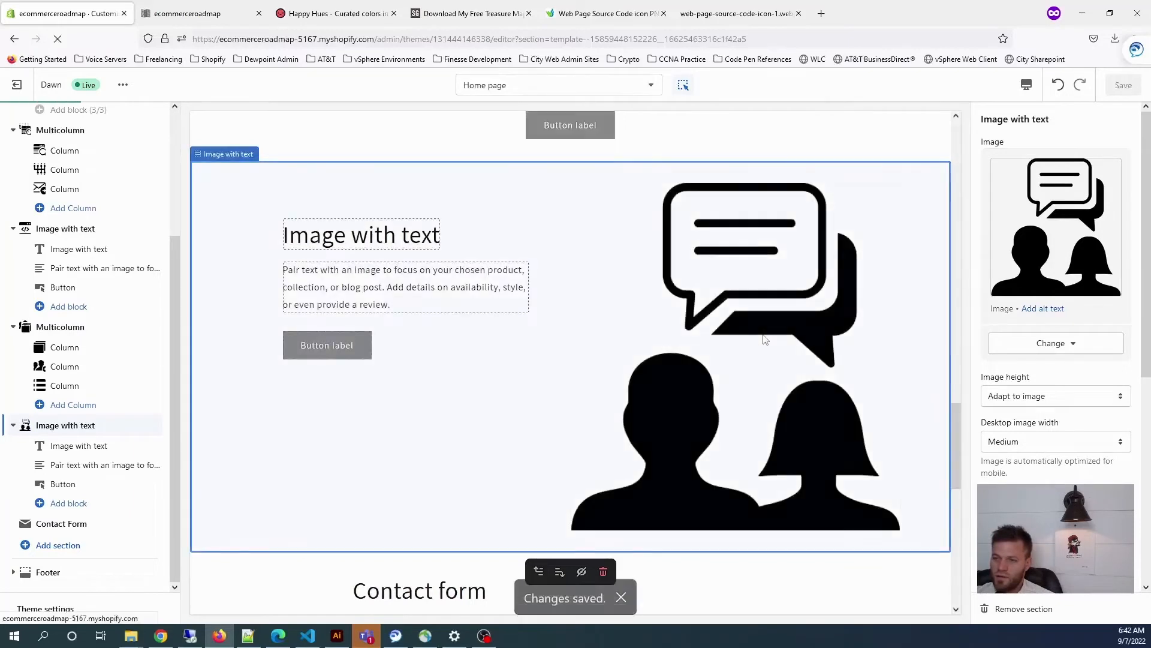
scroll(782, 309, "down", 3)
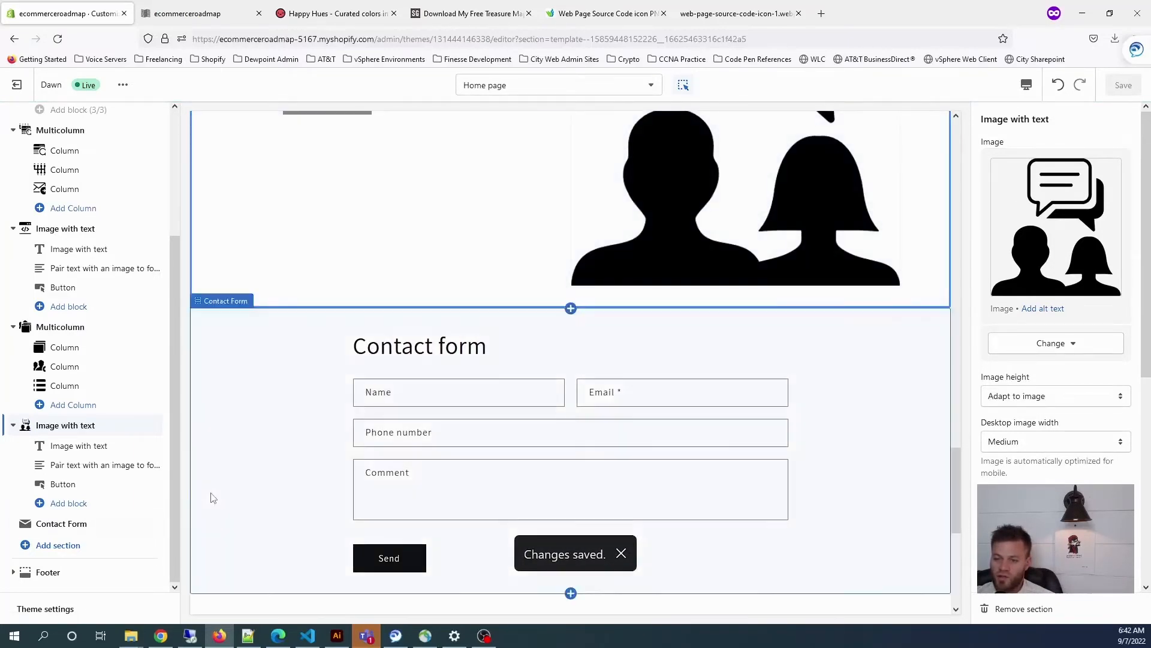
scroll(267, 502, "down", 2)
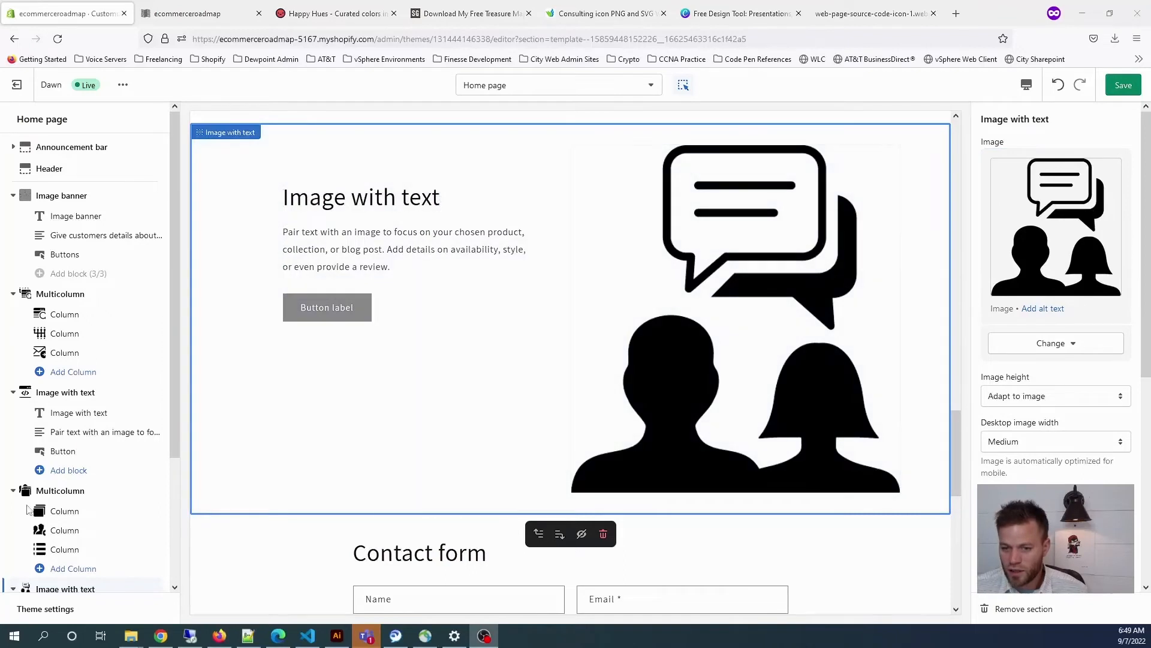
Try the Small image height on the last Image with text section, and restore it to Adapt to image.
scroll(172, 399, "down", 1)
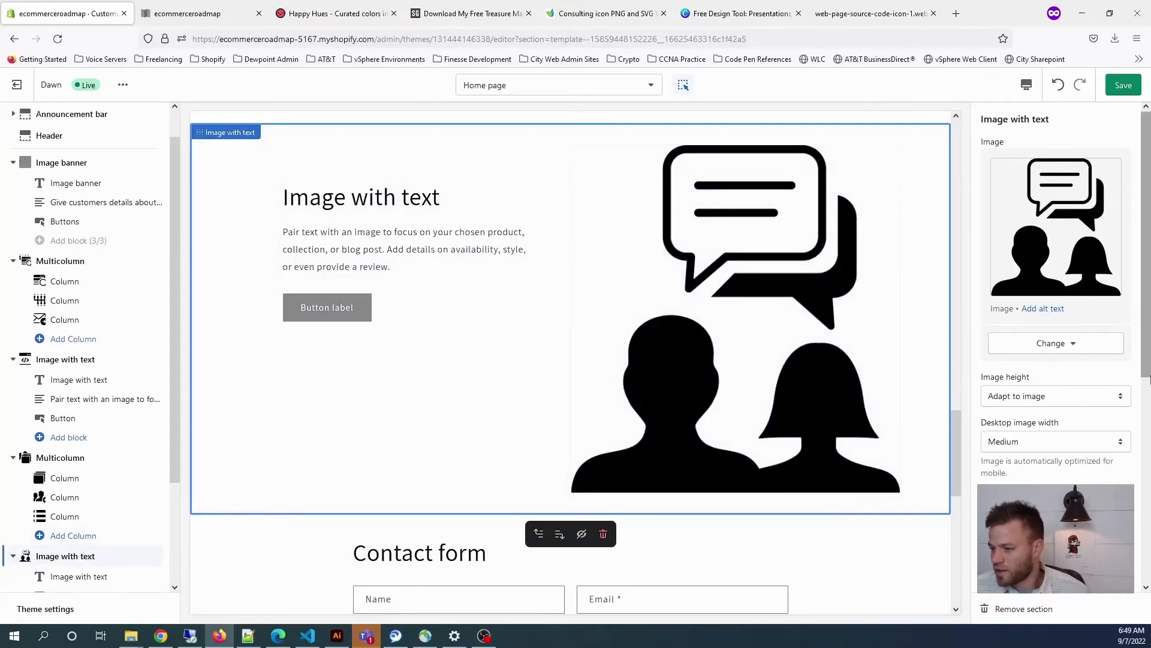
left_click(1124, 399)
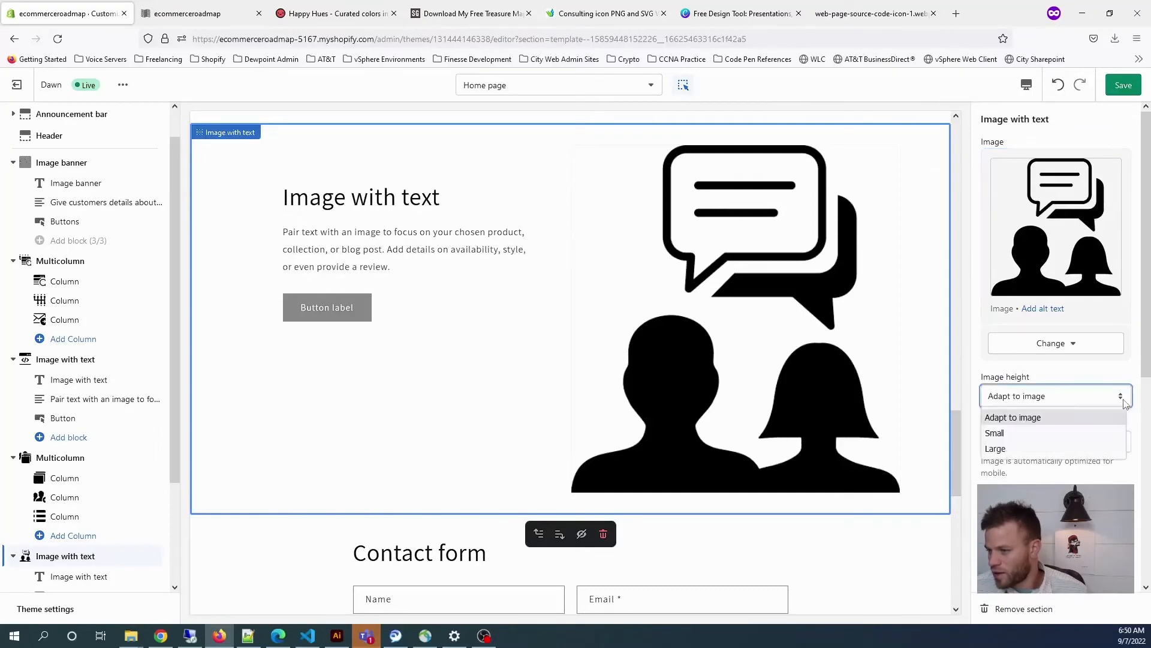
left_click(1106, 437)
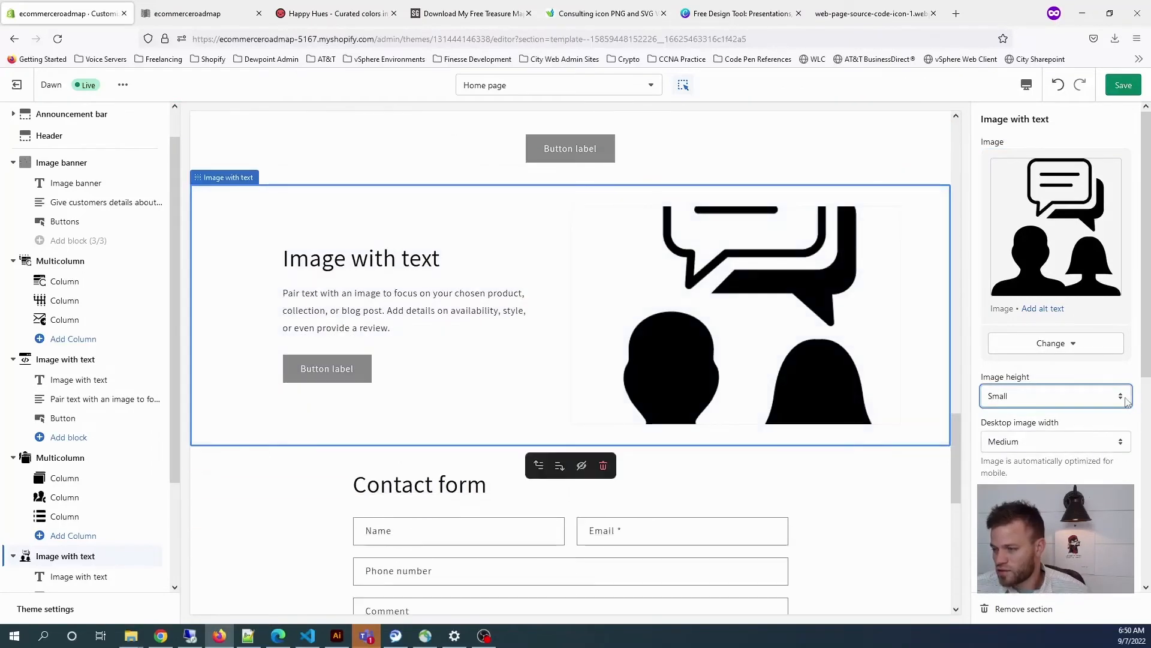
left_click(1123, 400)
left_click(1109, 415)
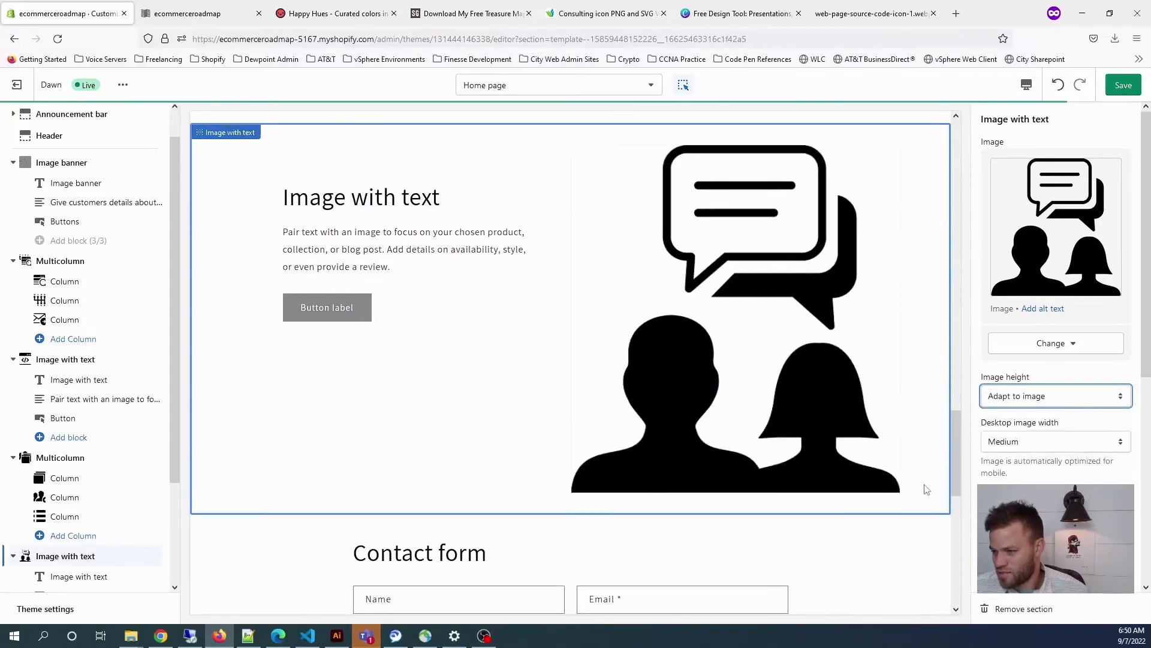
Set the desktop image width of the last Image with text section to Small and check the result above the contact form.
left_click(1124, 446)
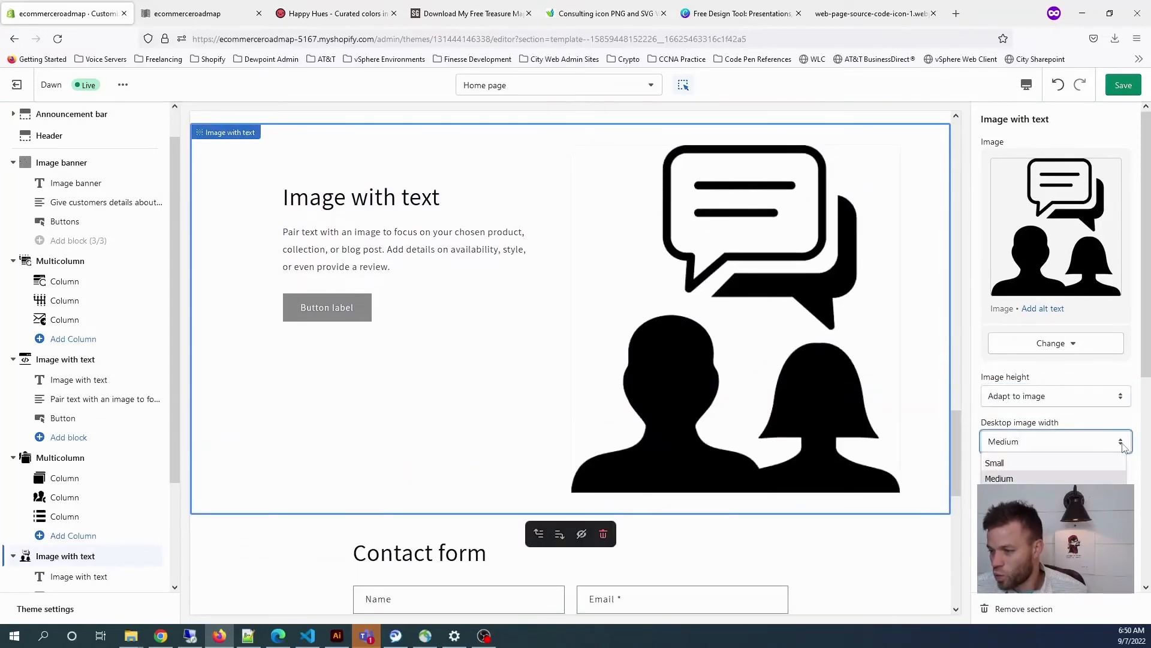
left_click(1086, 466)
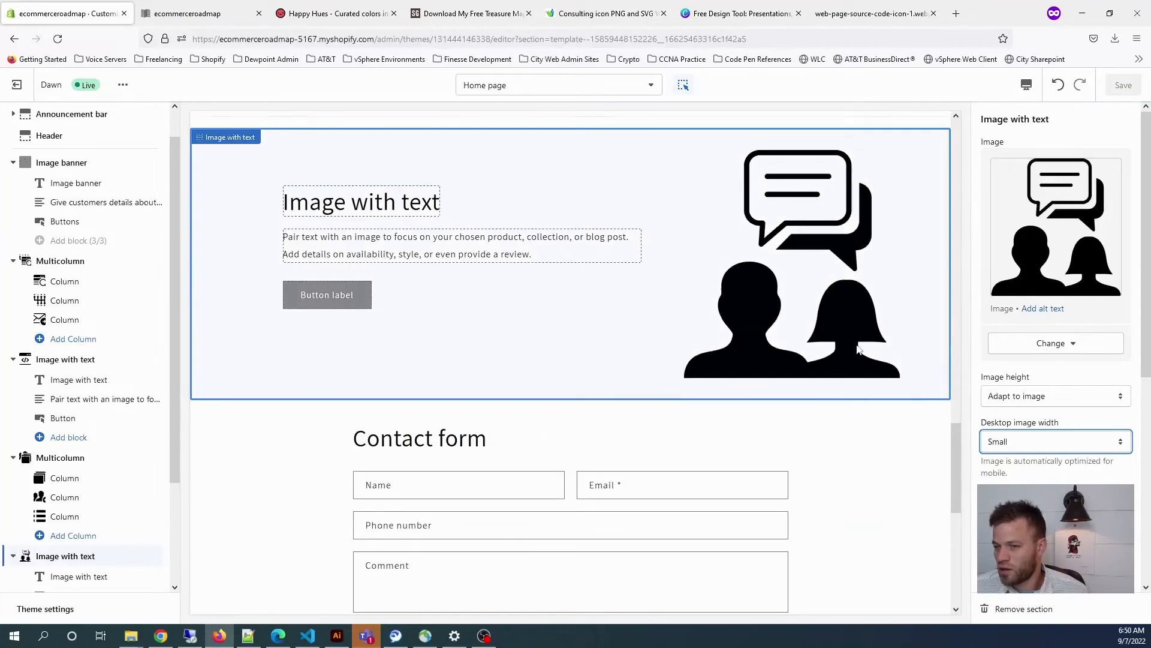
scroll(851, 336, "up", 2)
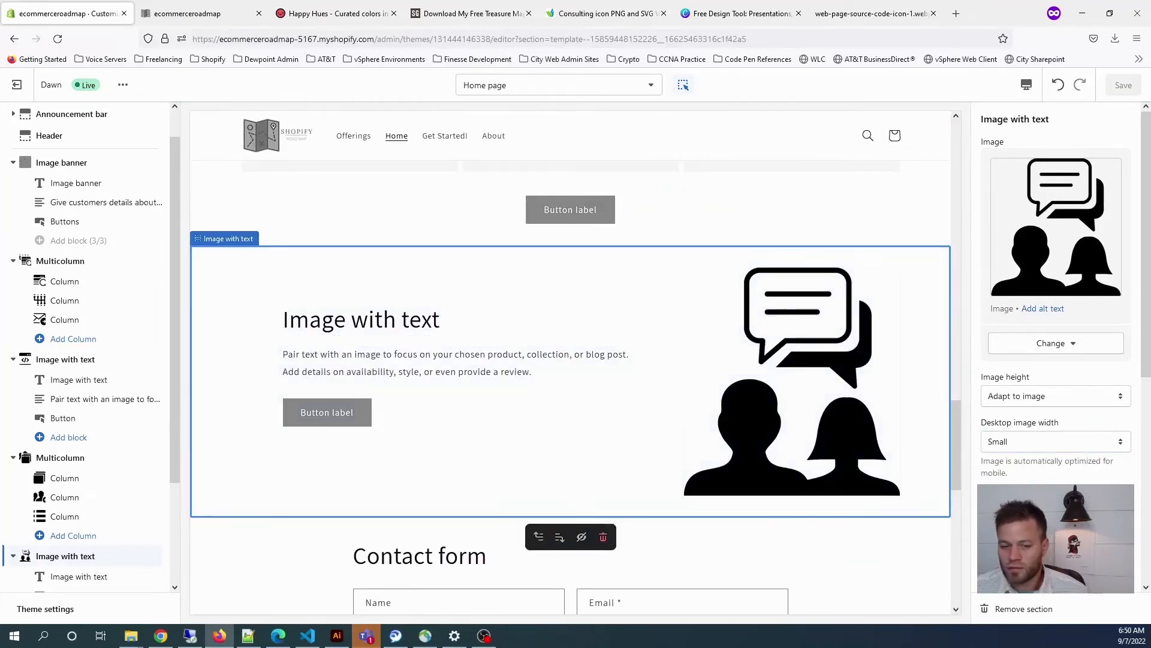
scroll(1056, 300, "down", 3)
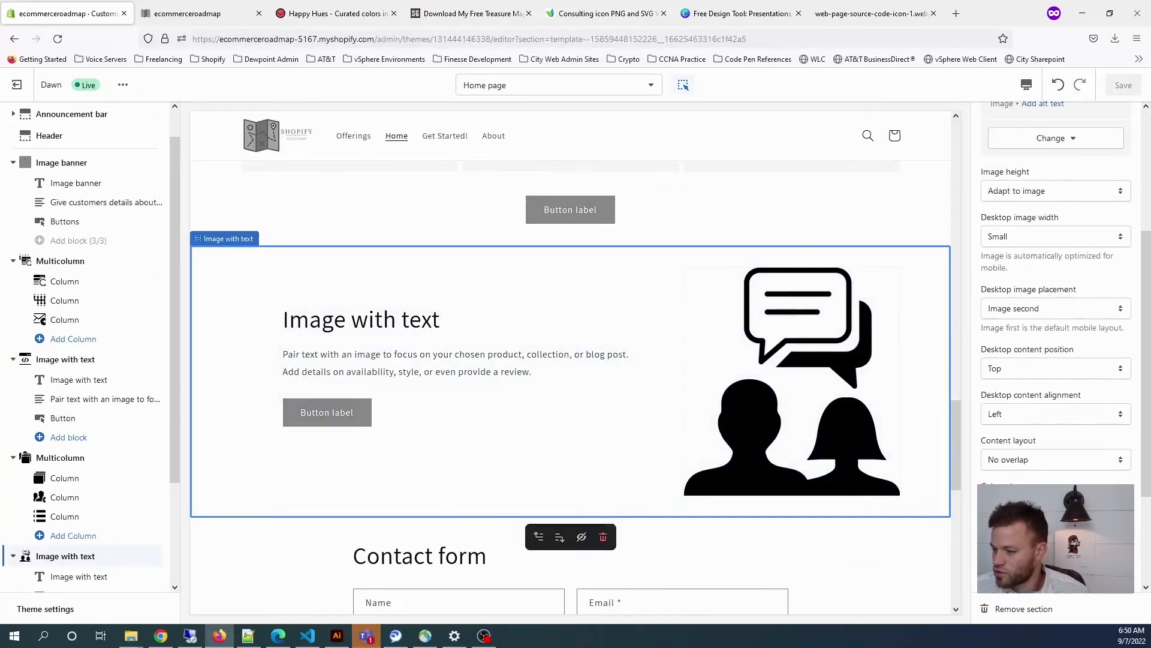
left_click(820, 440)
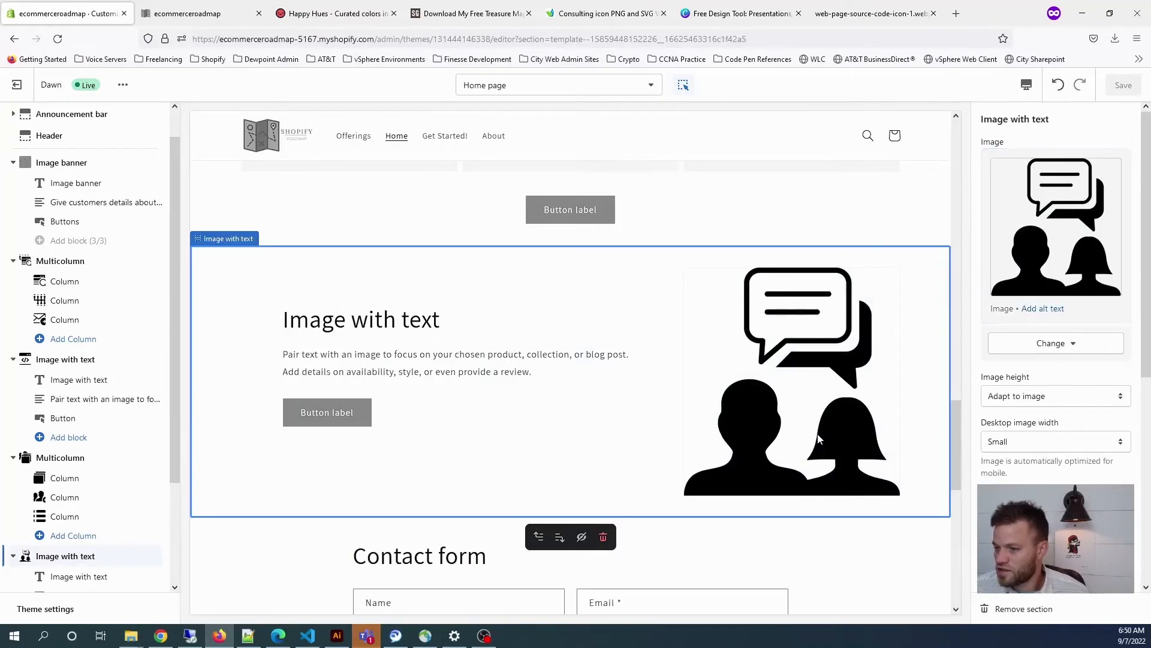
left_click(821, 571)
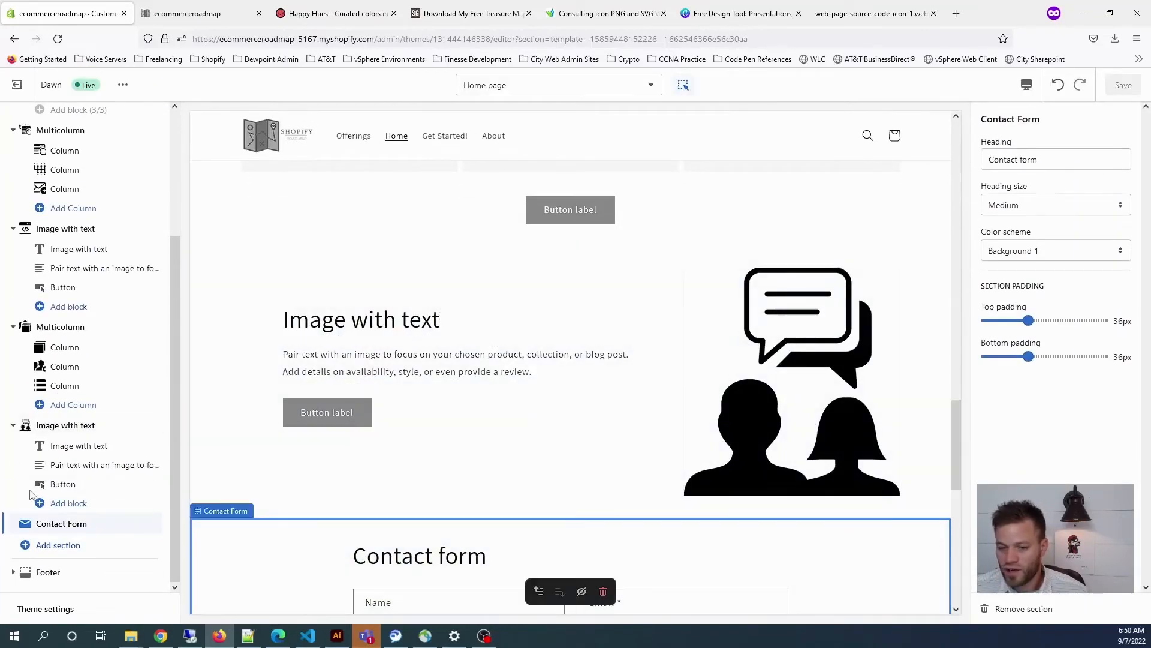
Set the desktop image width of the first Image with text section, the one with the source code icon, to Small.
left_click(65, 228)
left_click(1123, 400)
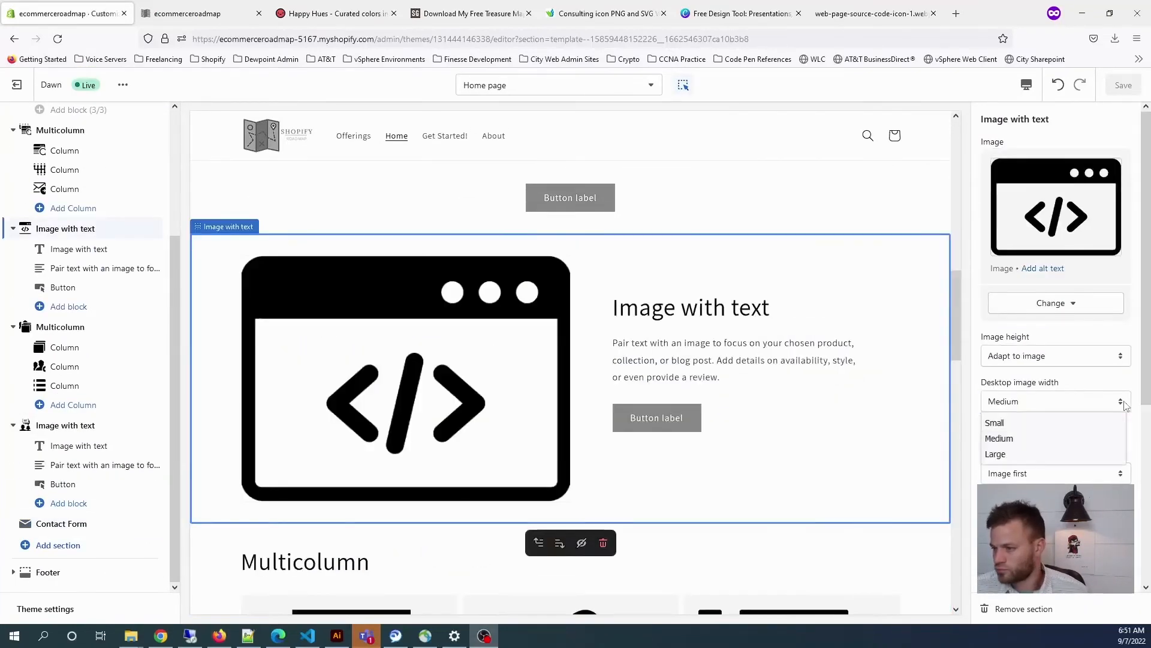
left_click(1097, 420)
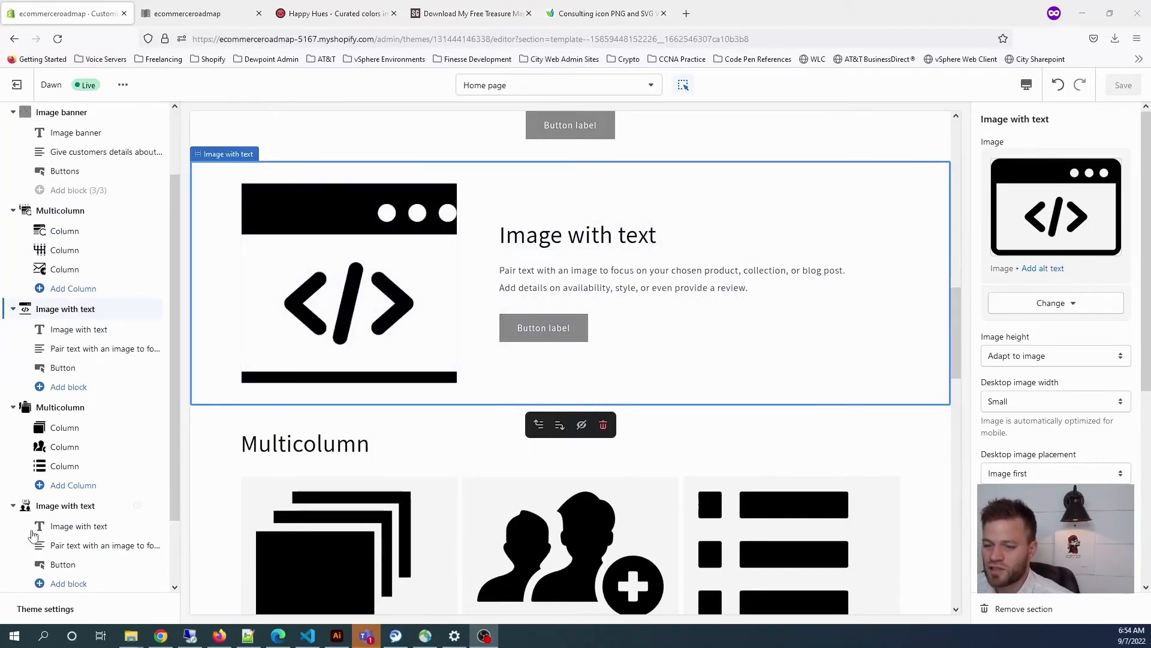
Switch to Canva in Chrome and resize the blank design to 512 × 512 px.
left_click(161, 635)
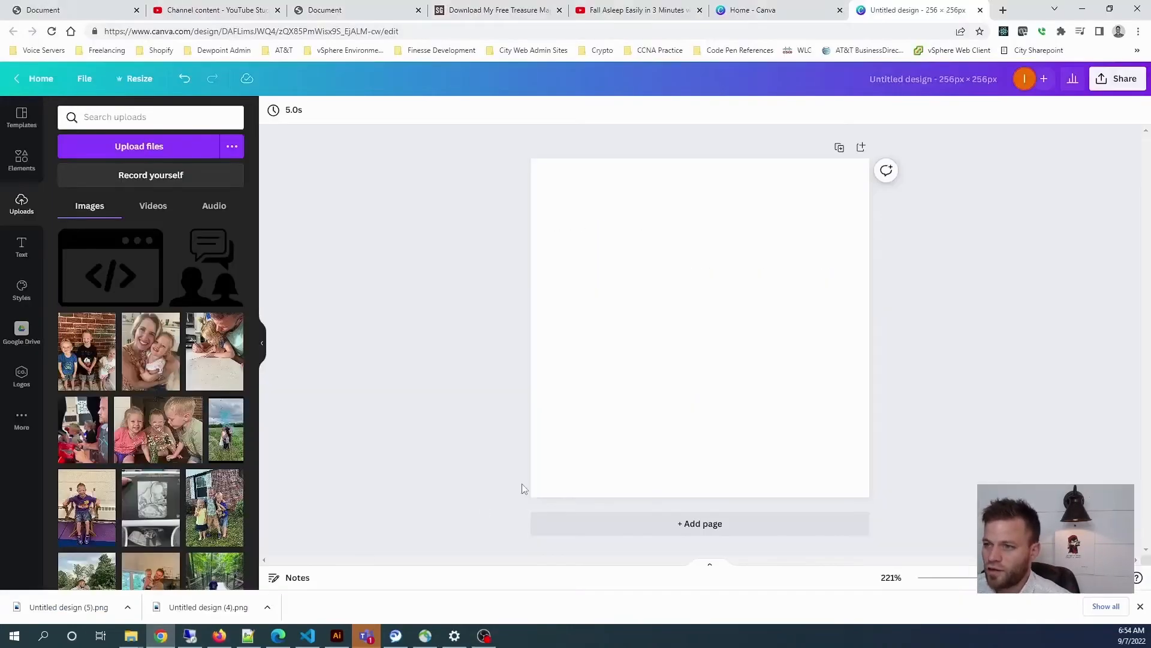
left_click(761, 273)
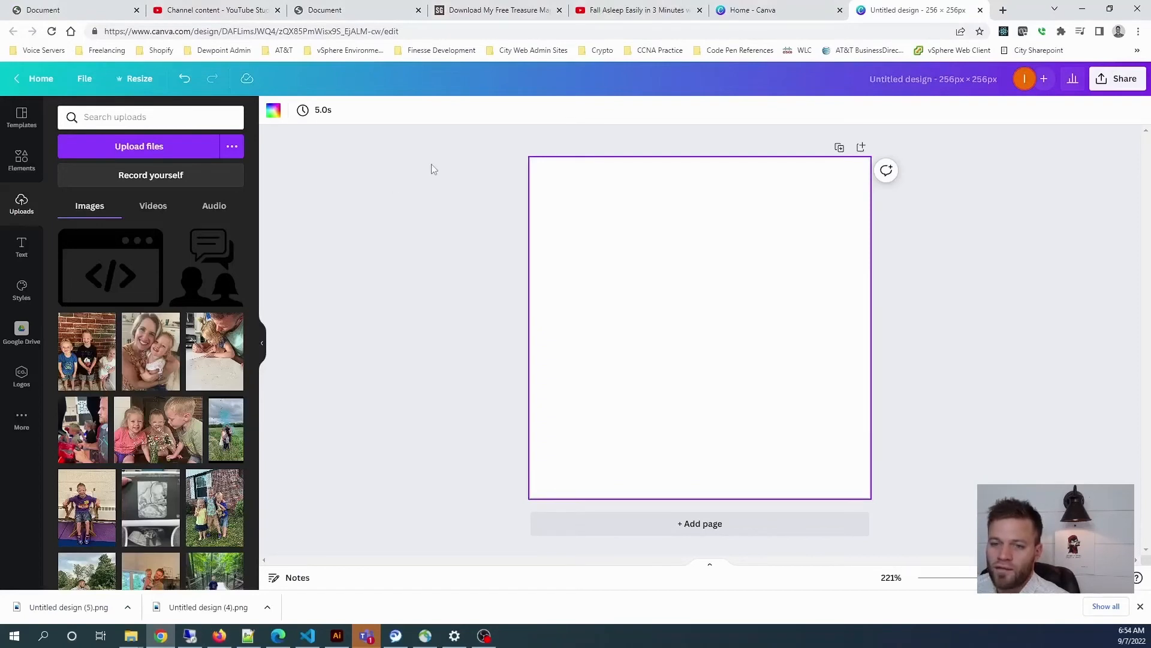
left_click(135, 83)
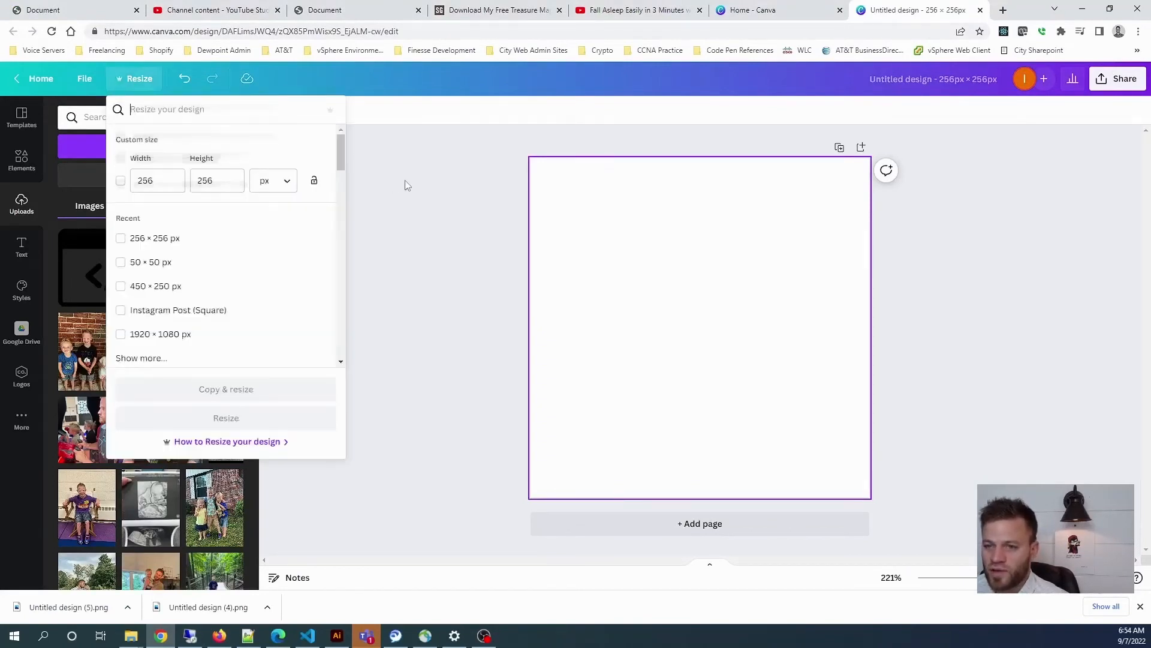
left_click(170, 180)
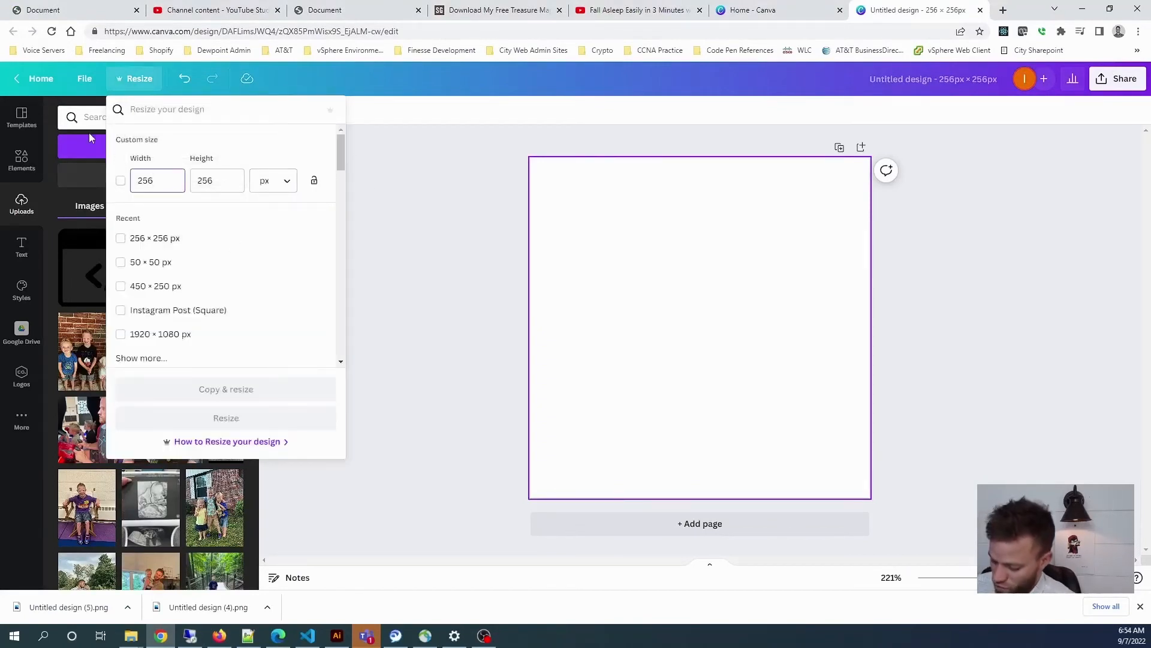
type("512")
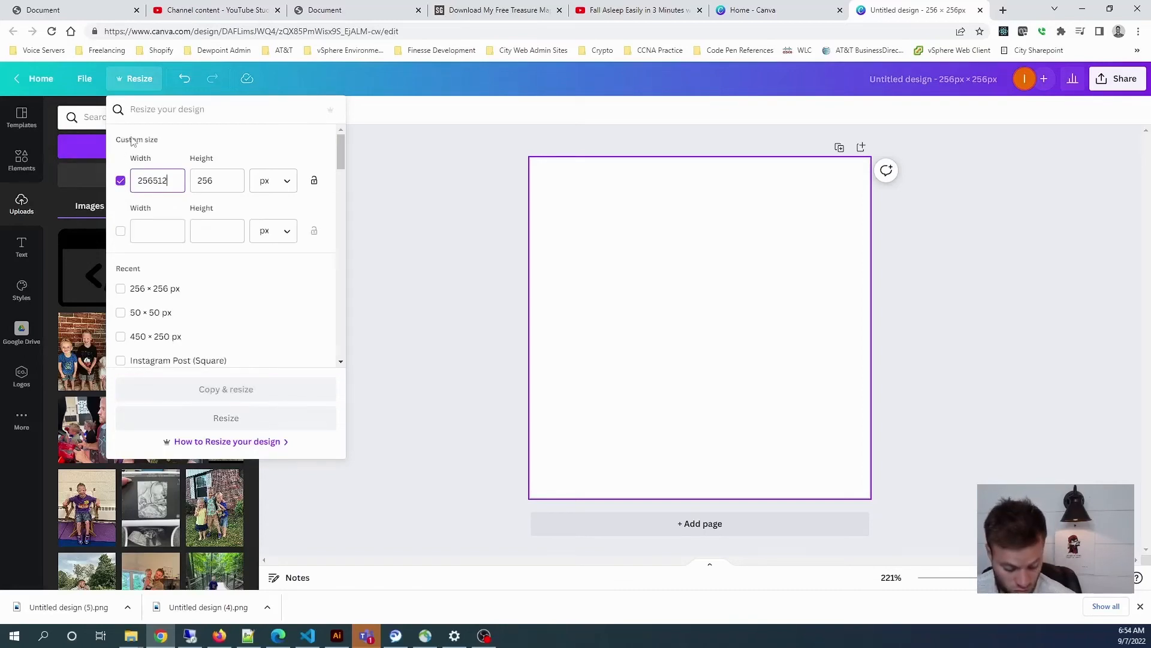
type("512")
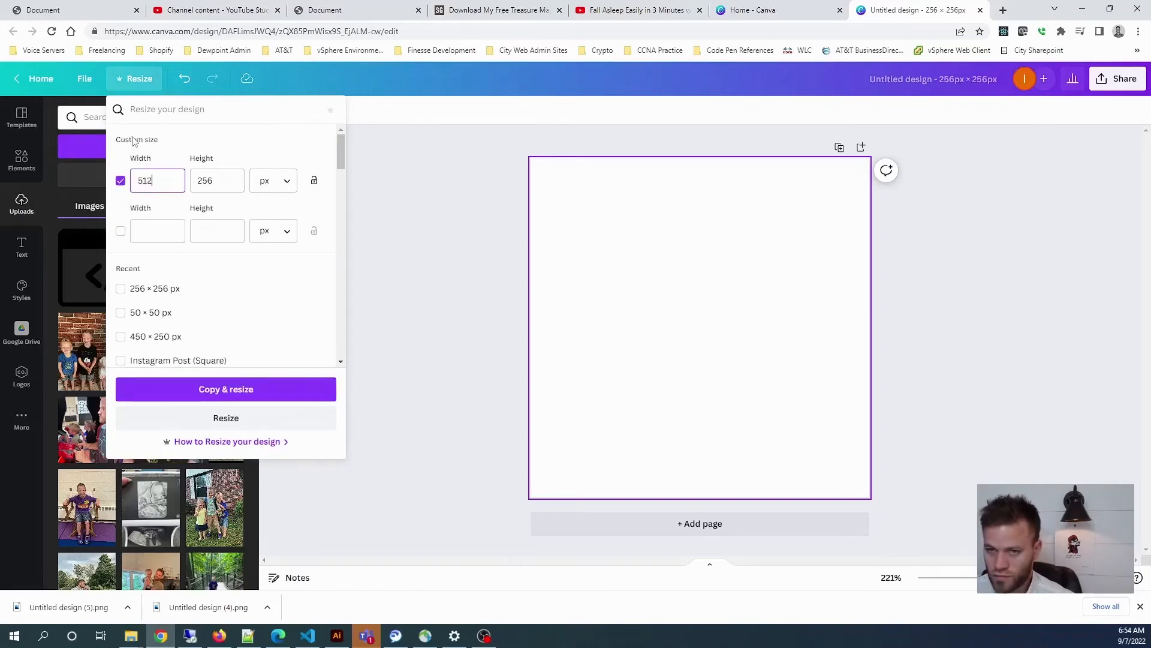
key("Tab")
type("512")
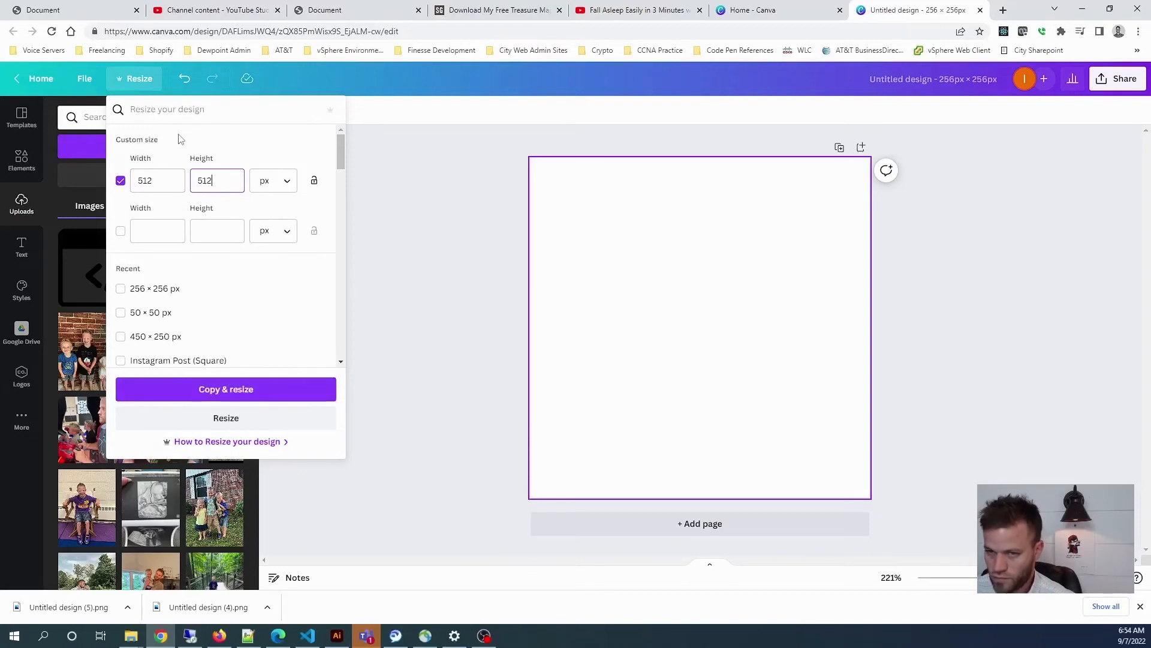
left_click(279, 419)
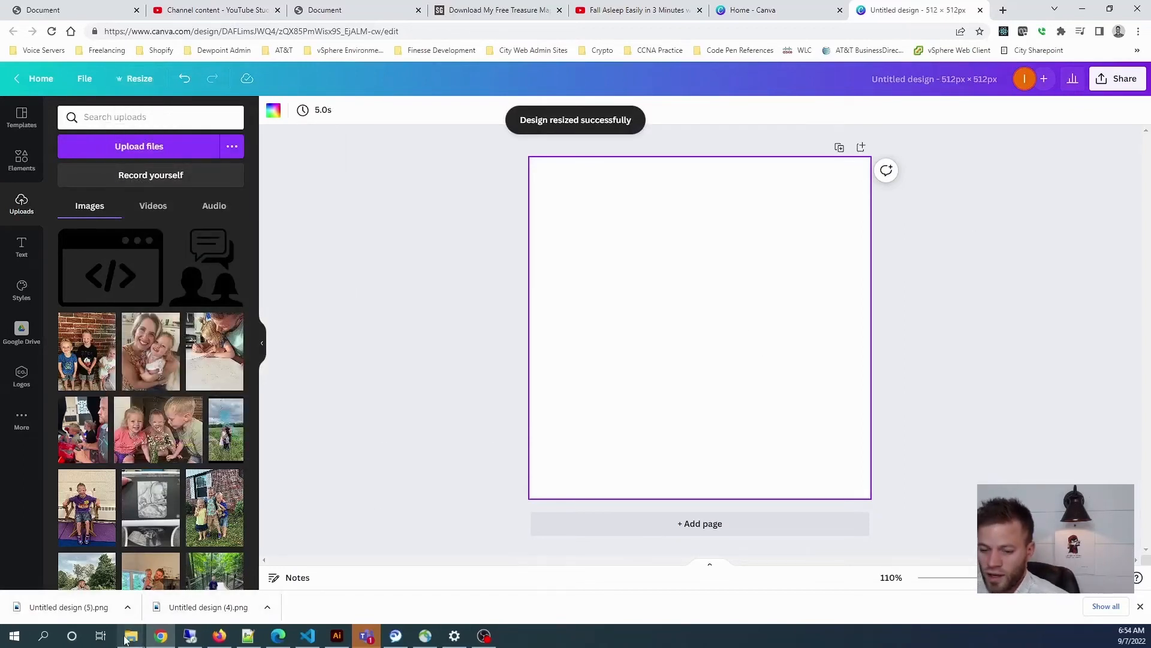
Add web-page-source-code-icon-1 from the Shopify Road Map folder to the middle of the blank design.
mouse_move(130, 641)
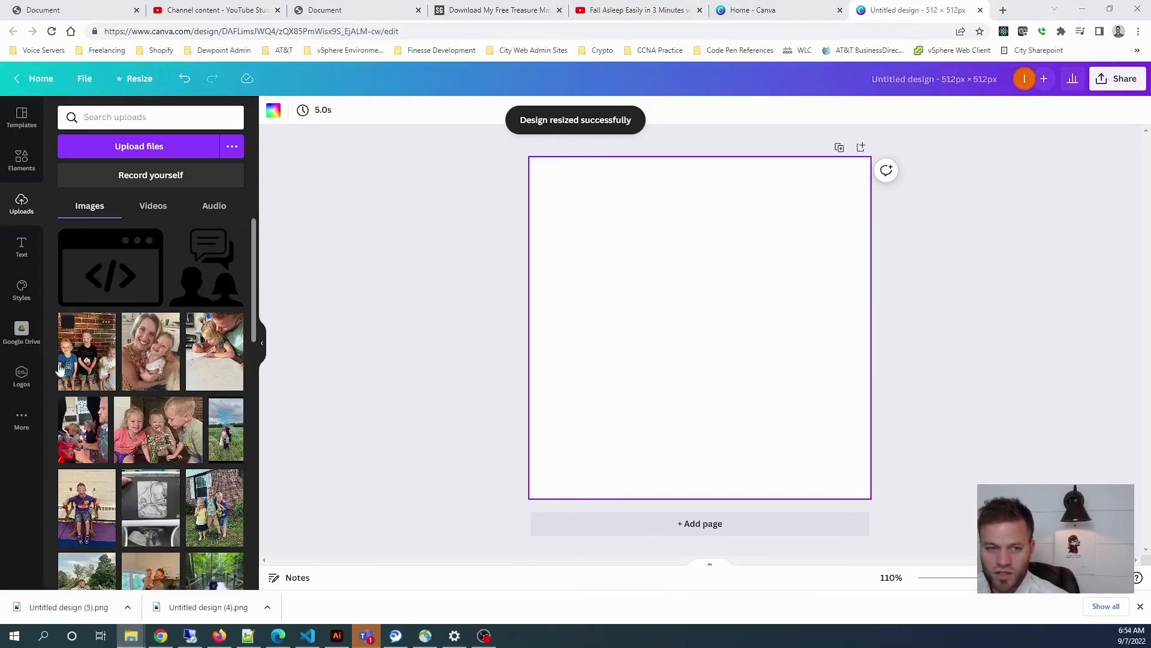
left_click_drag(1, 79, 393, 88)
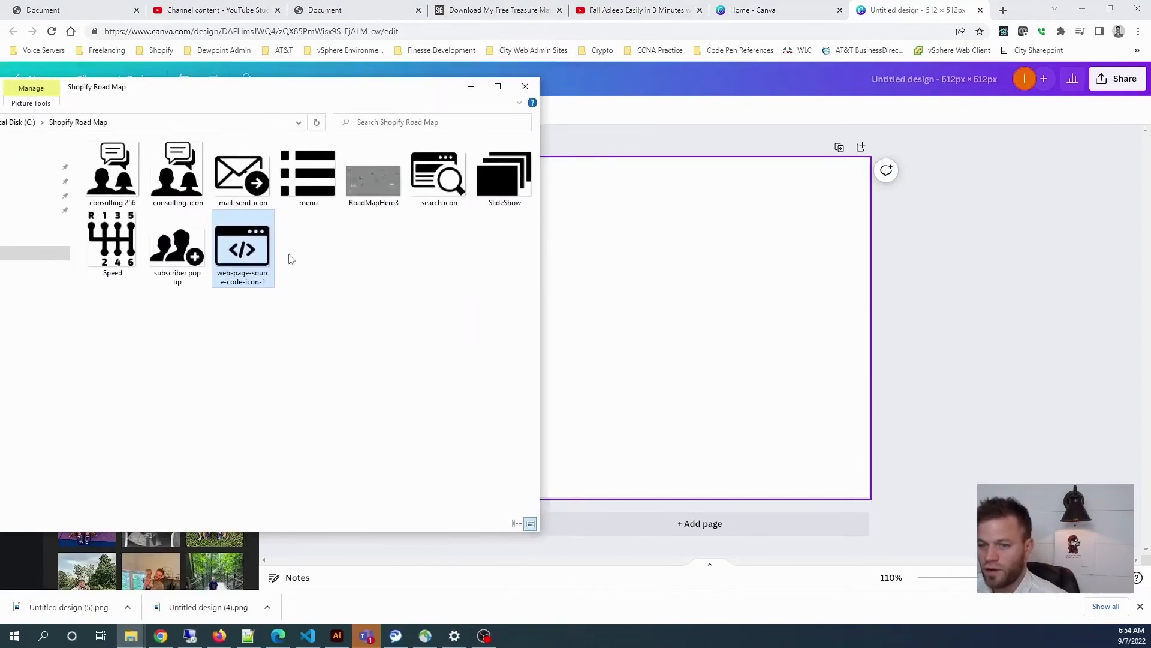
left_click_drag(249, 253, 630, 345)
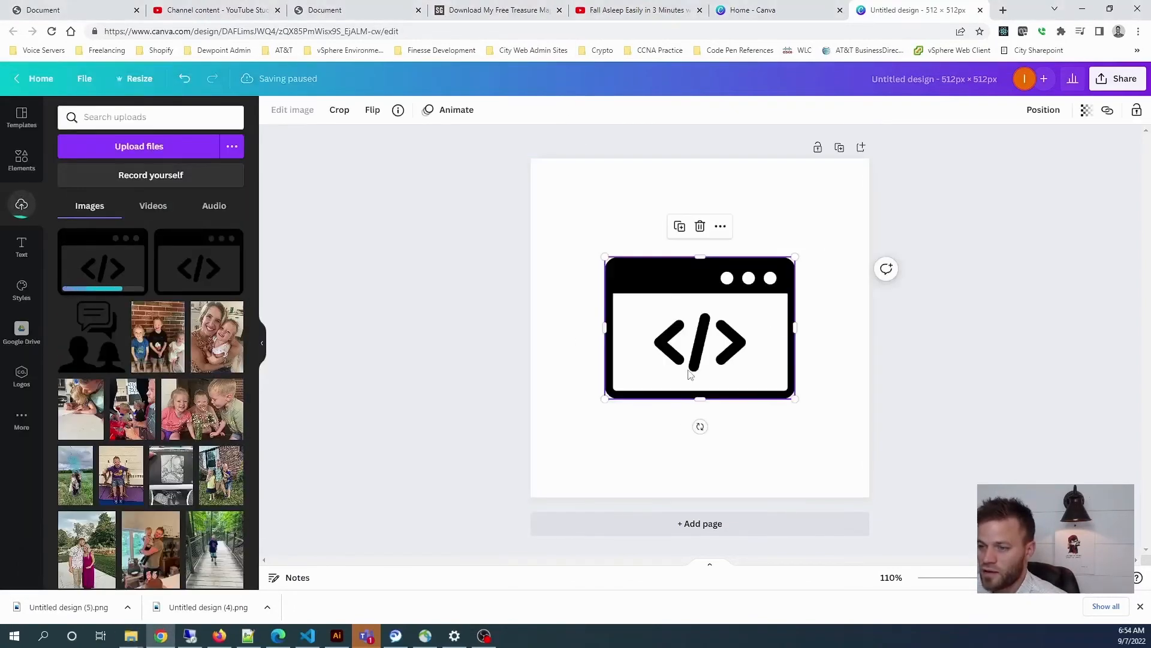
mouse_move(692, 279)
left_mouse_down()
mouse_move(699, 310)
mouse_move(691, 278)
left_mouse_up()
left_click(915, 250)
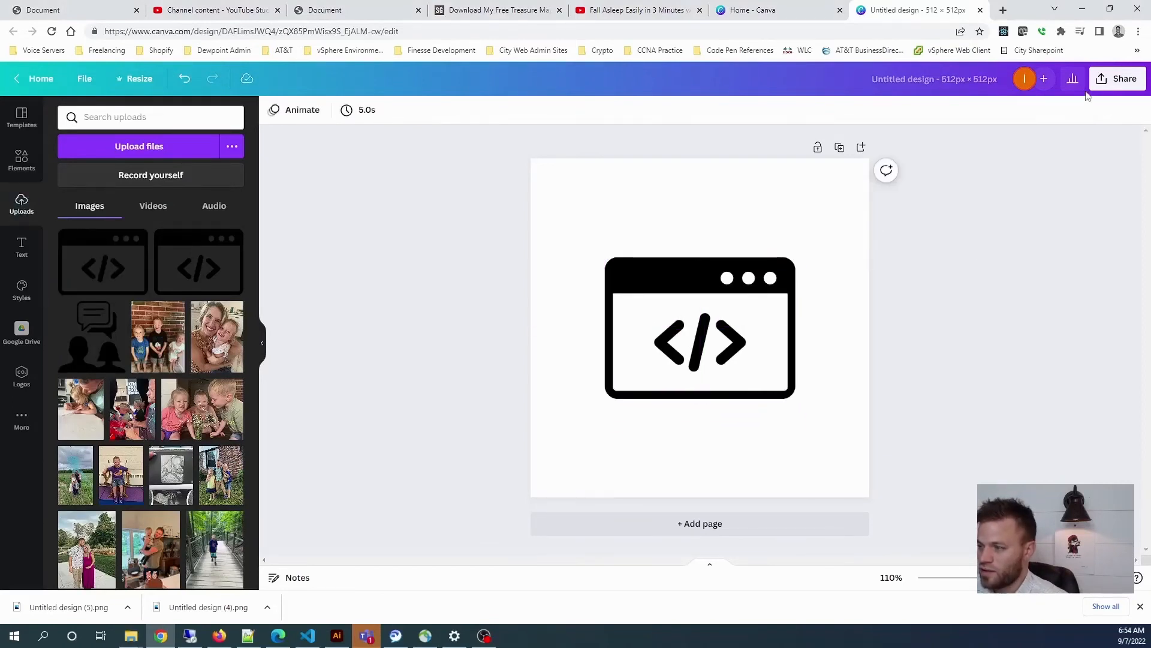
Download the design as a 512 × 512 px PNG with a transparent background and return to the Shopify theme editor in Firefox.
left_click(1112, 78)
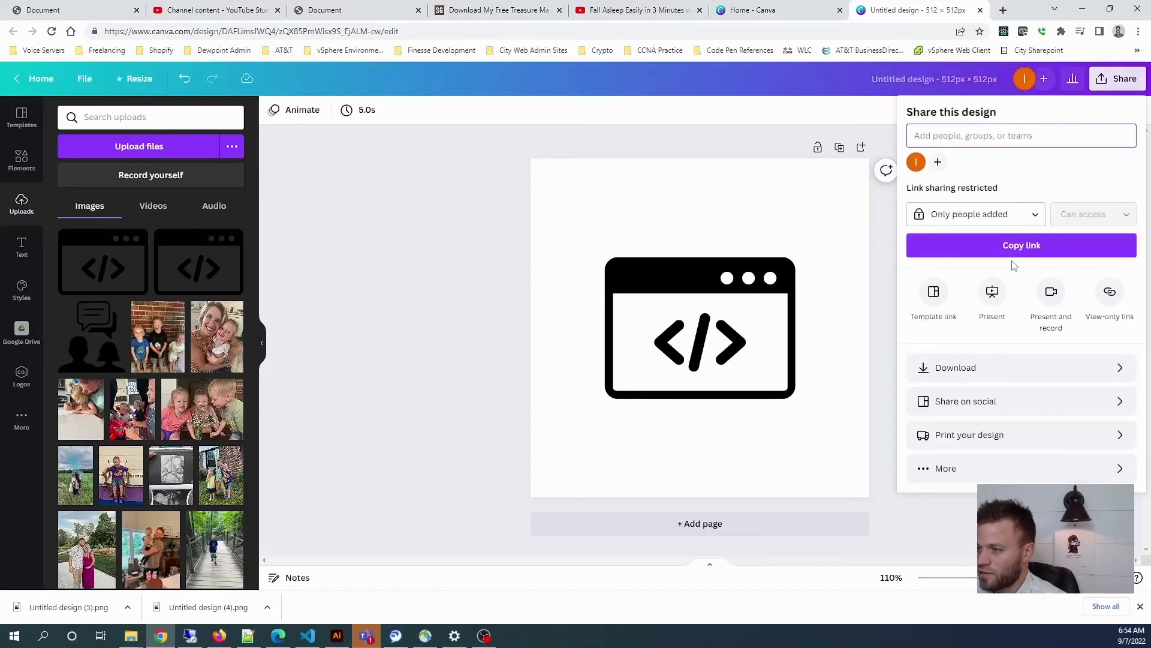
left_click(986, 379)
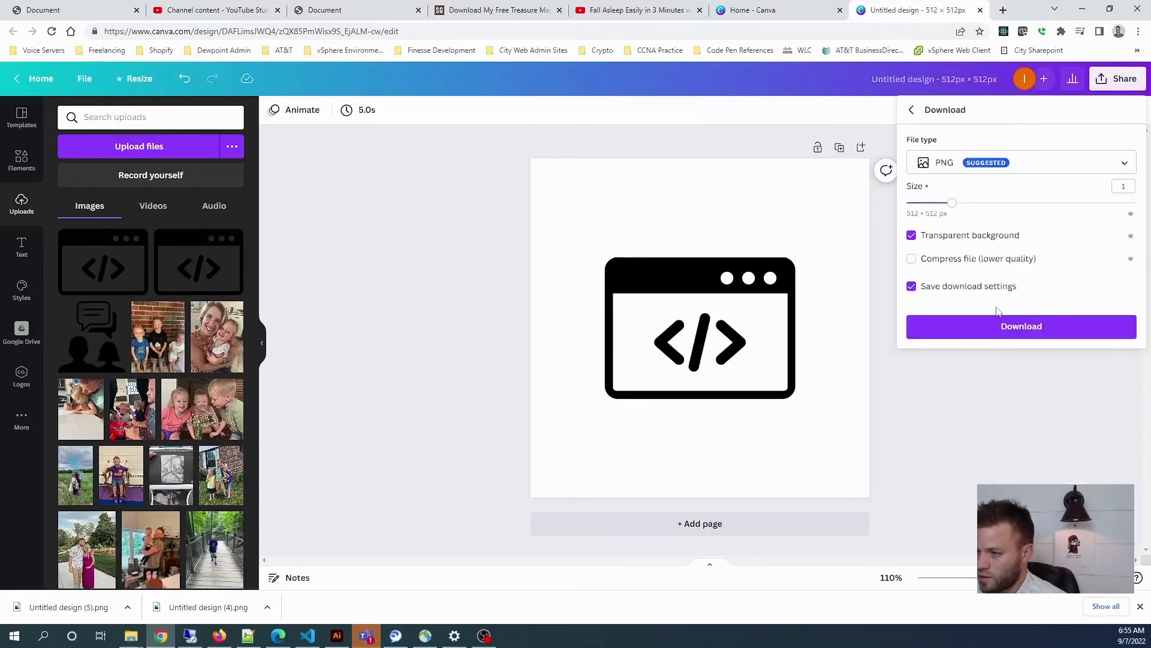
left_click(1005, 330)
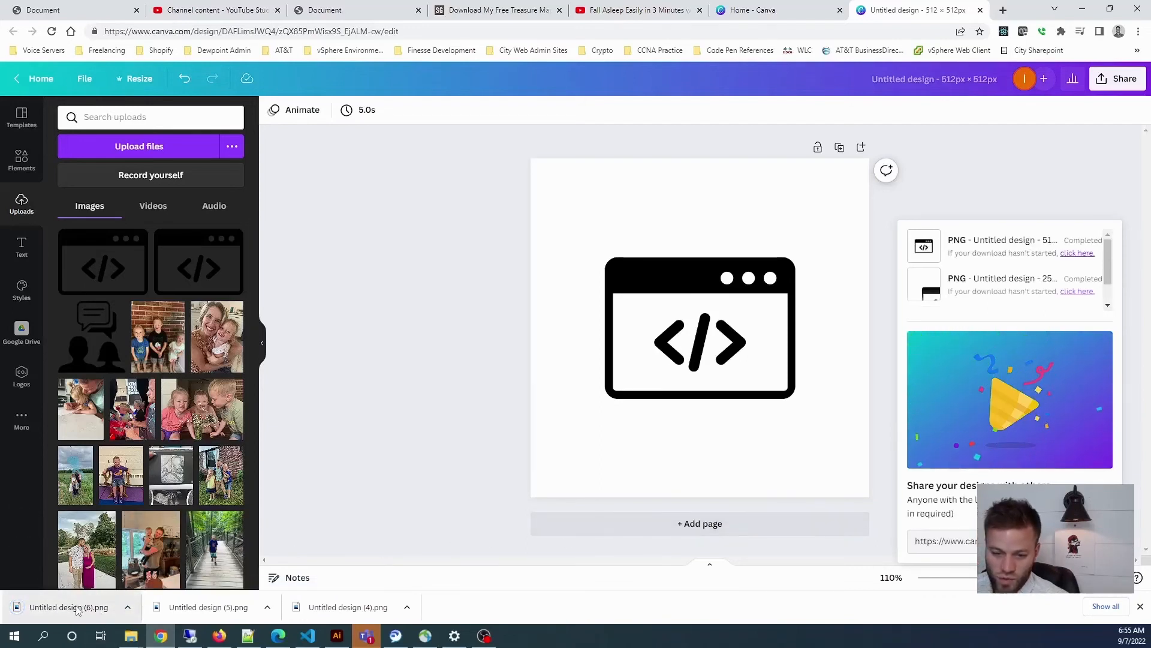
left_click(219, 636)
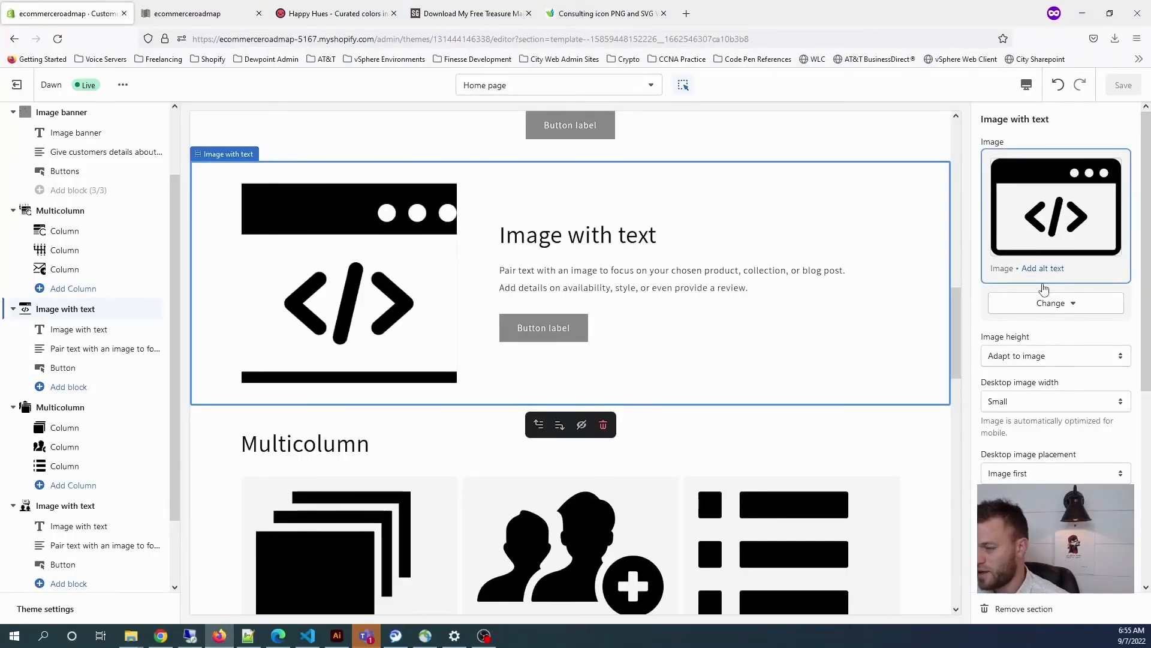
Replace the image in the first Image with text section by uploading Untitled design (6) from the Downloads folder.
left_click(1068, 310)
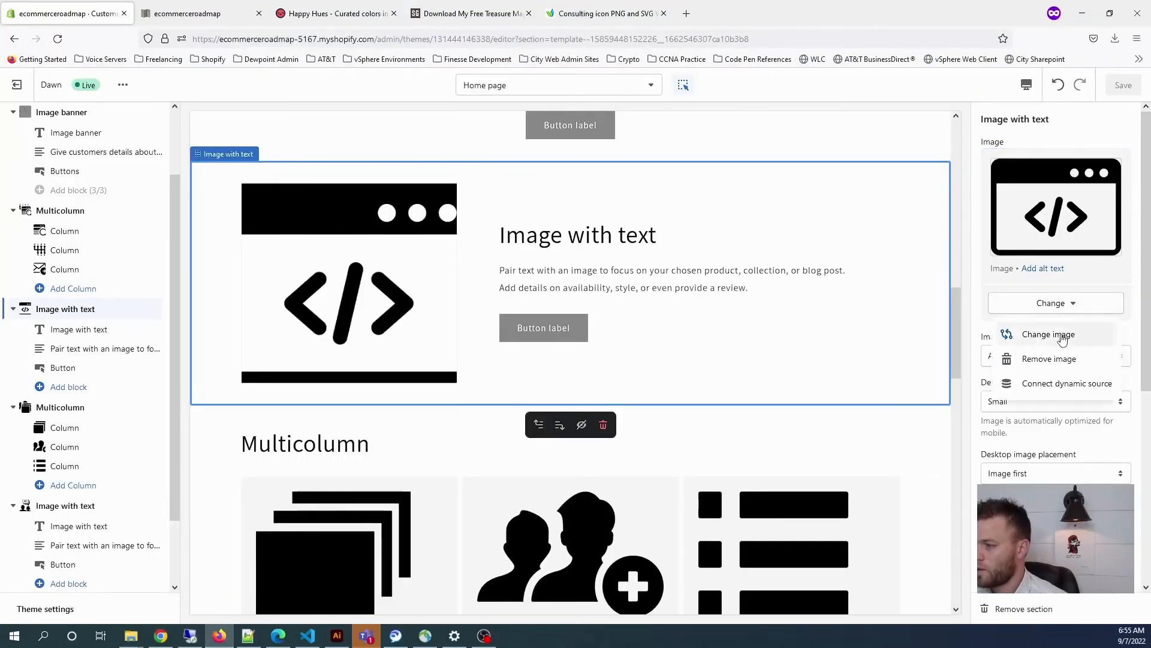
left_click(1049, 335)
left_click(1026, 206)
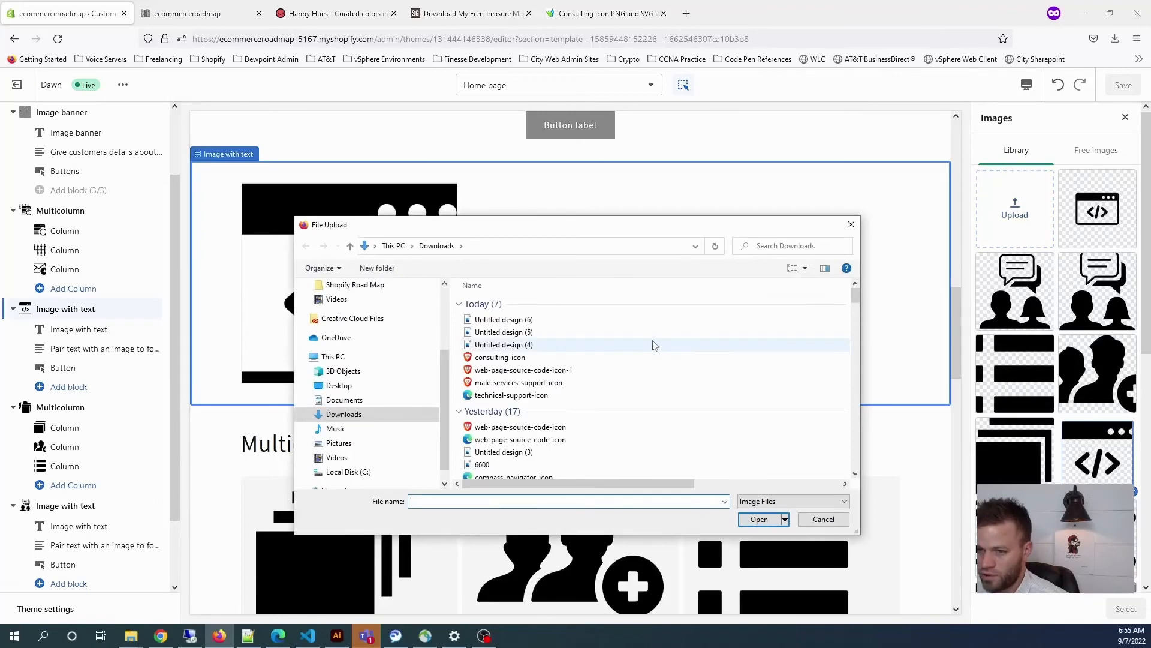
left_click(655, 320)
left_click(759, 519)
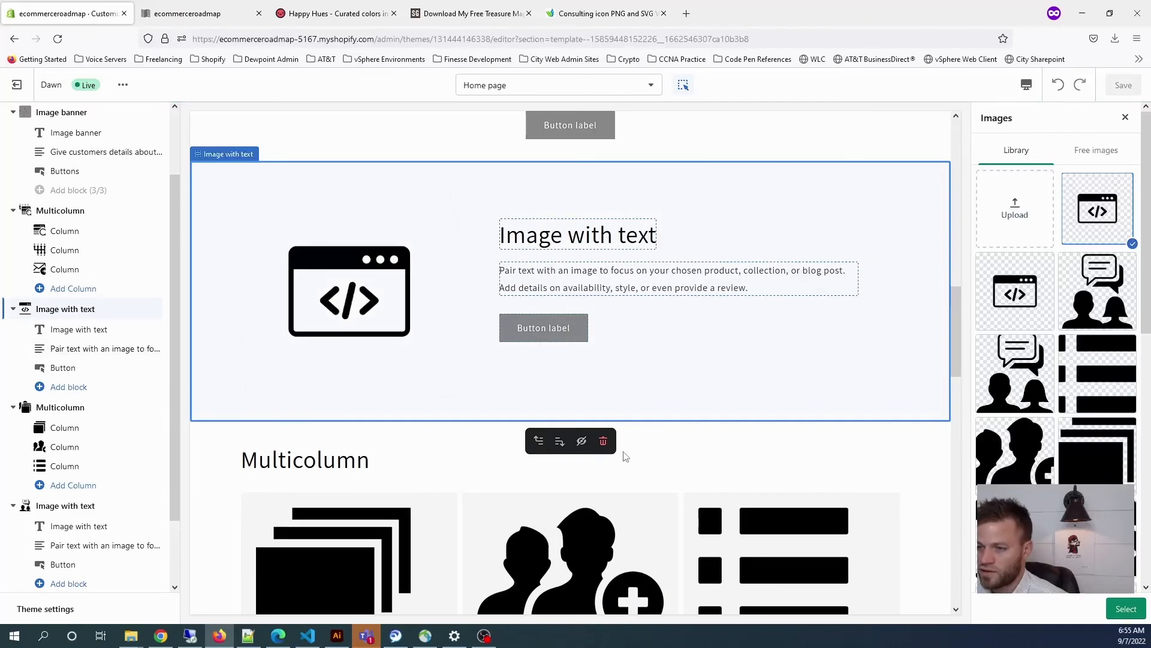
Compare the size of the new source code icon with the icons in the neighbouring Multicolumn and second Image with text sections.
scroll(670, 401, "down", 1)
scroll(741, 388, "up", 2)
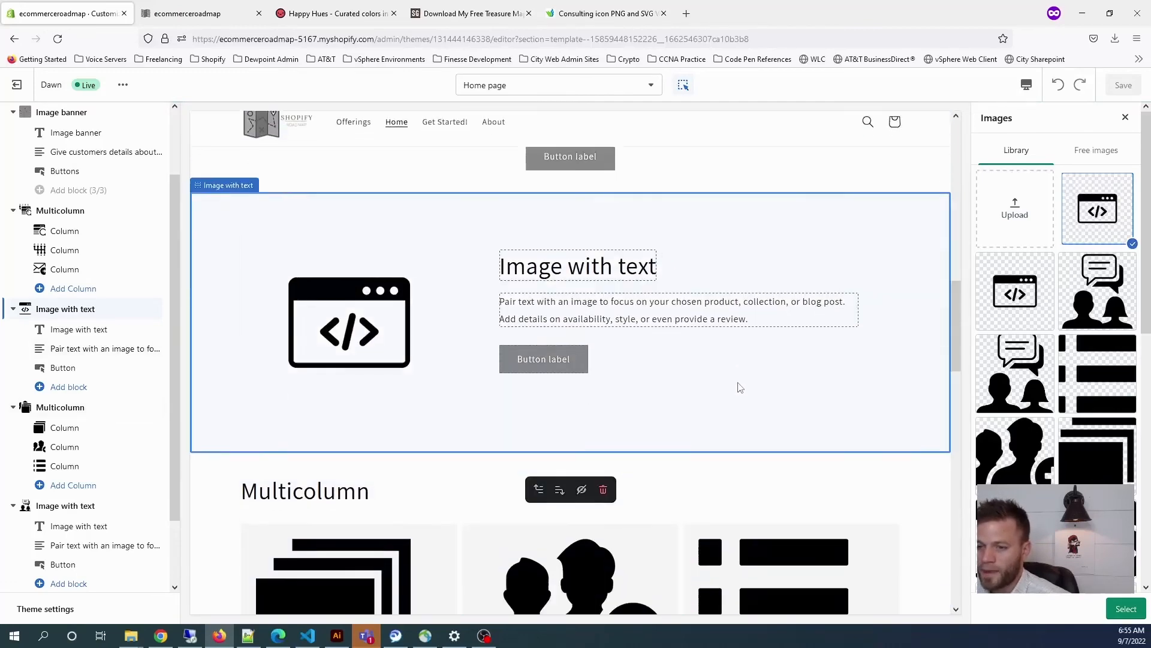
scroll(740, 388, "down", 5)
scroll(739, 386, "down", 5)
scroll(708, 368, "up", 8)
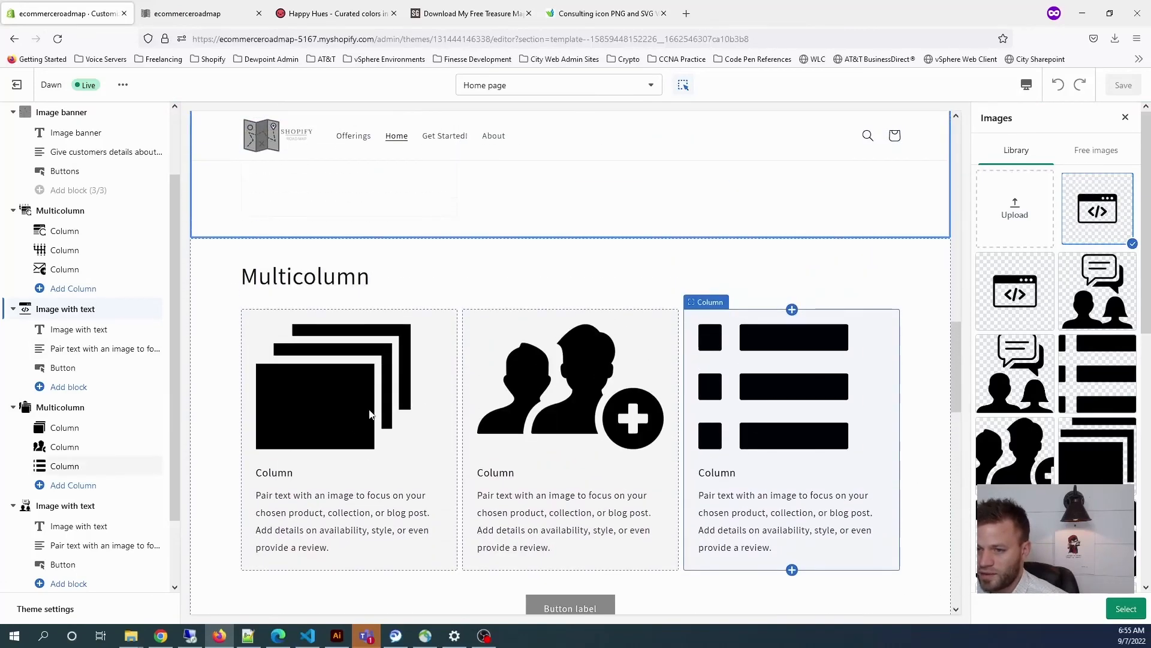
scroll(389, 468, "up", 1)
scroll(356, 544, "down", 1)
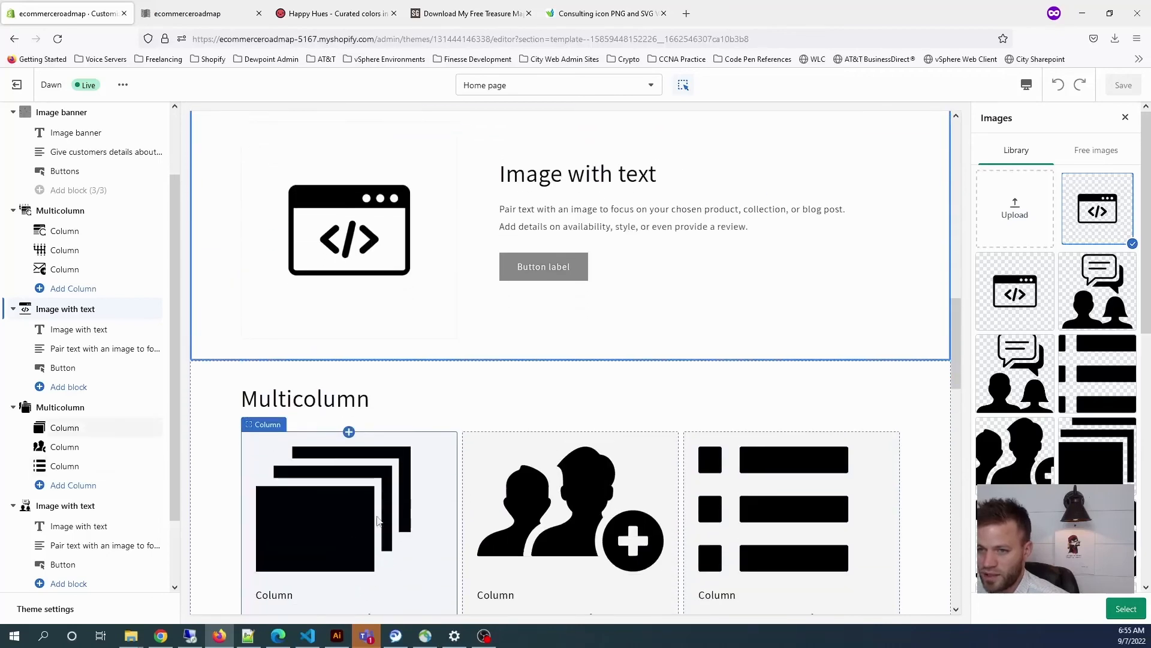
scroll(384, 521, "up", 3)
scroll(384, 540, "down", 3)
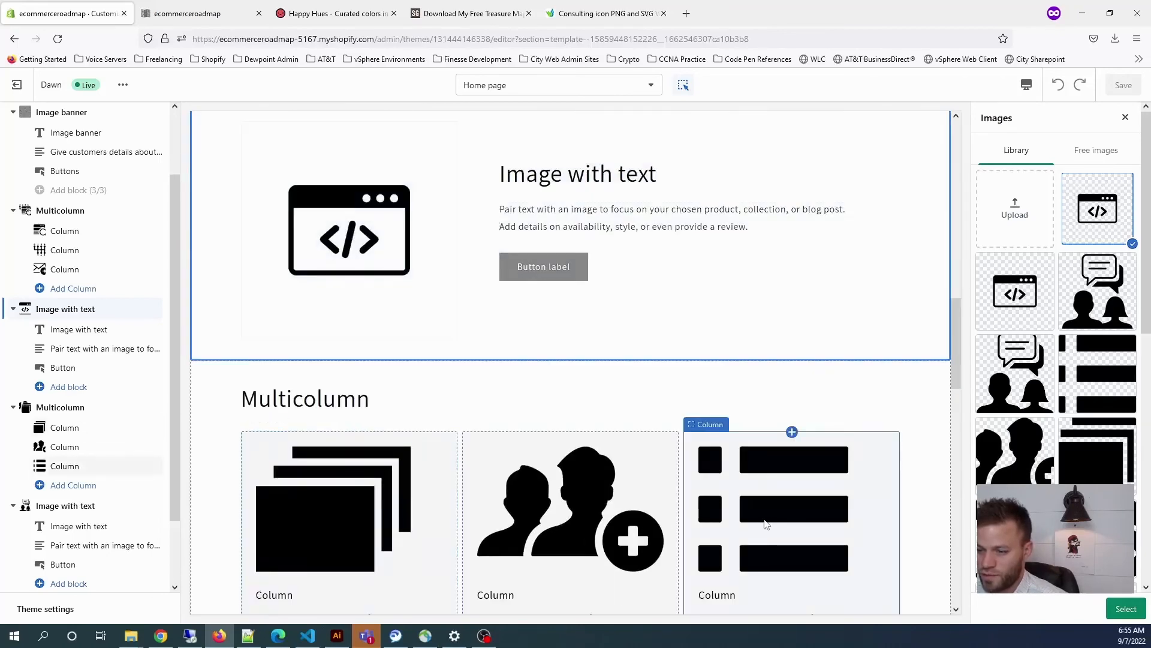
scroll(774, 507, "up", 3)
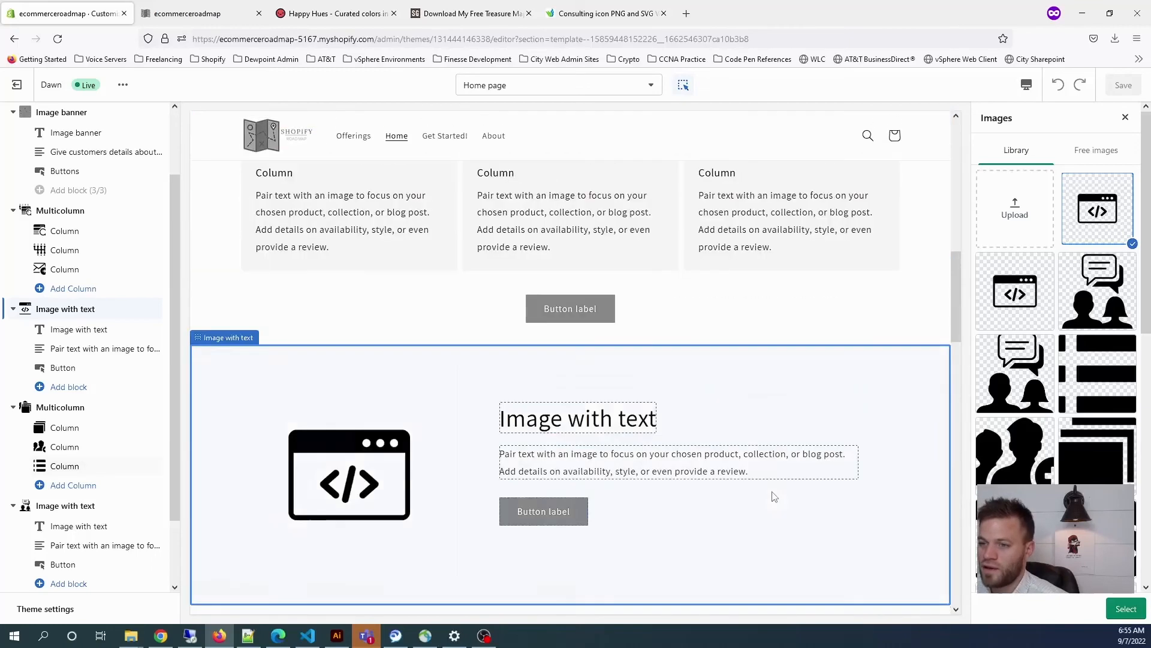
scroll(771, 496, "down", 6)
scroll(675, 402, "down", 4)
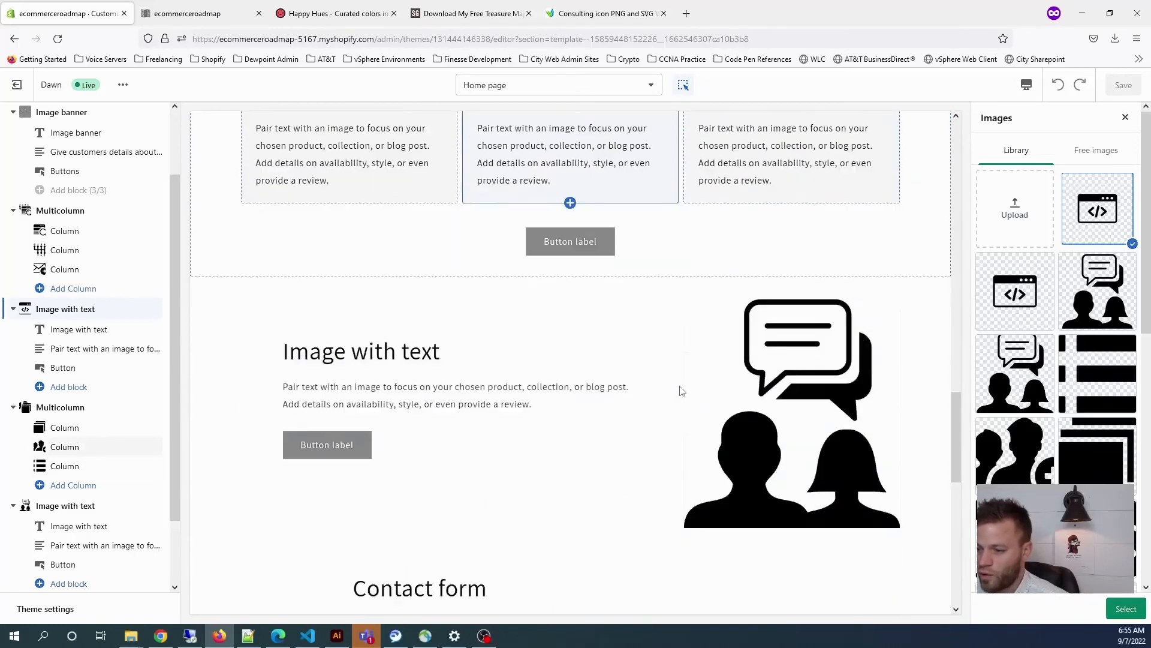
scroll(743, 474, "up", 10)
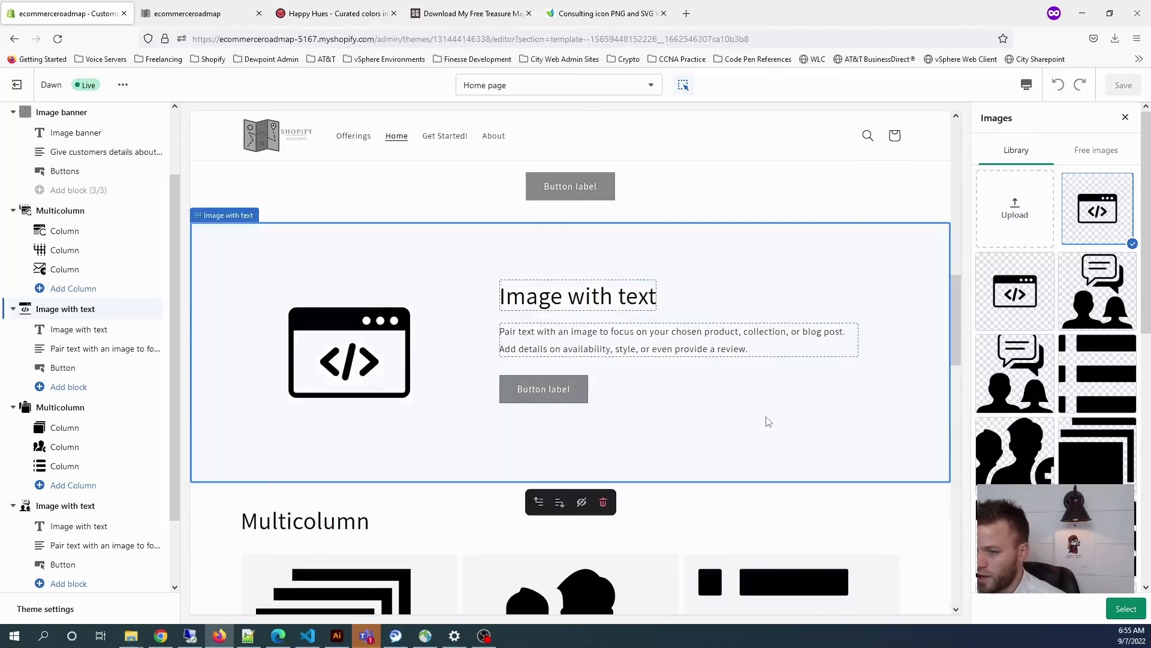
scroll(457, 433, "down", 2)
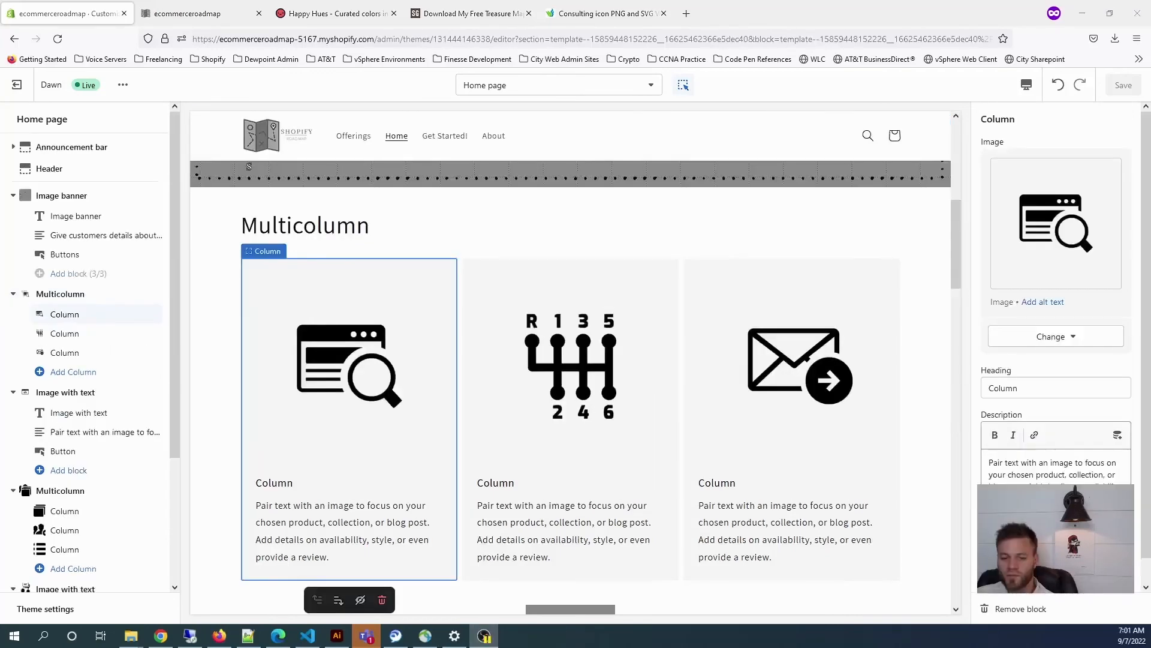
Review the home page preview from the image banner down to the contact form, checking the resized icons in every section.
scroll(456, 391, "up", 2)
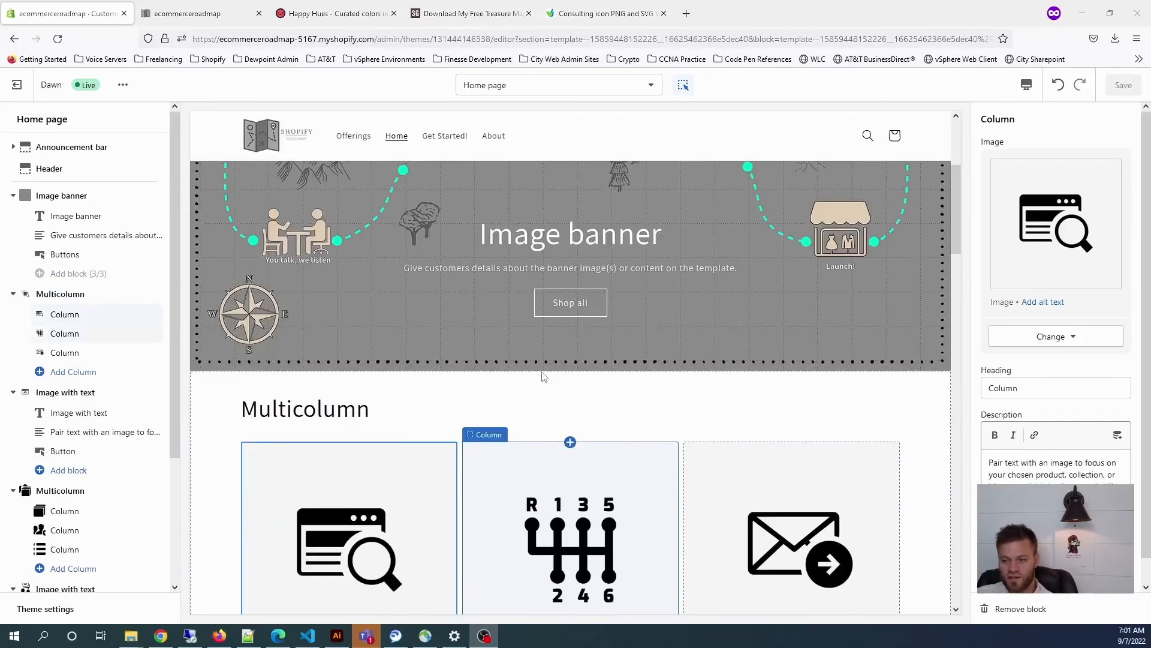
left_click_drag(954, 216, 945, 393)
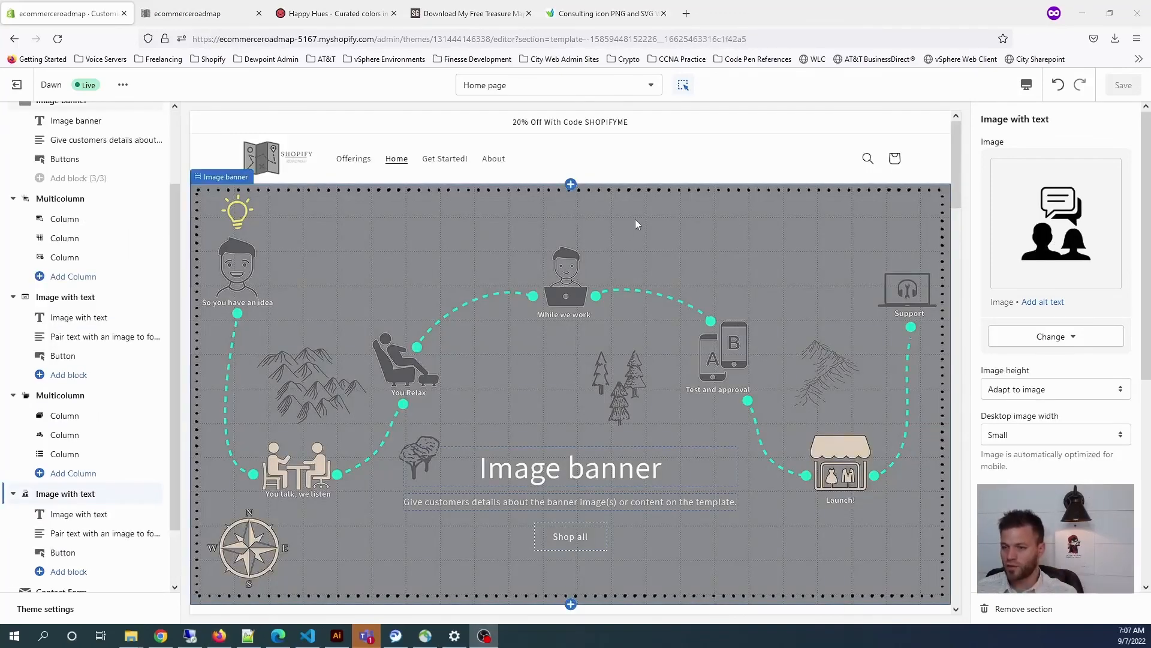
scroll(647, 245, "down", 3)
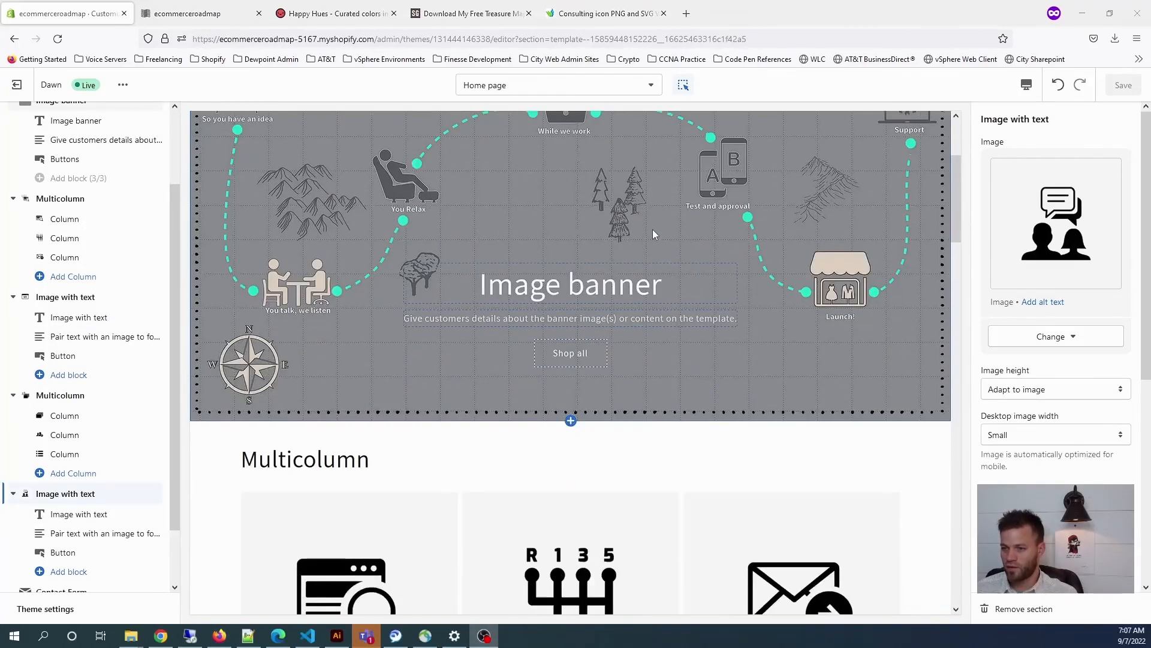
scroll(653, 229, "up", 5)
scroll(657, 226, "down", 10)
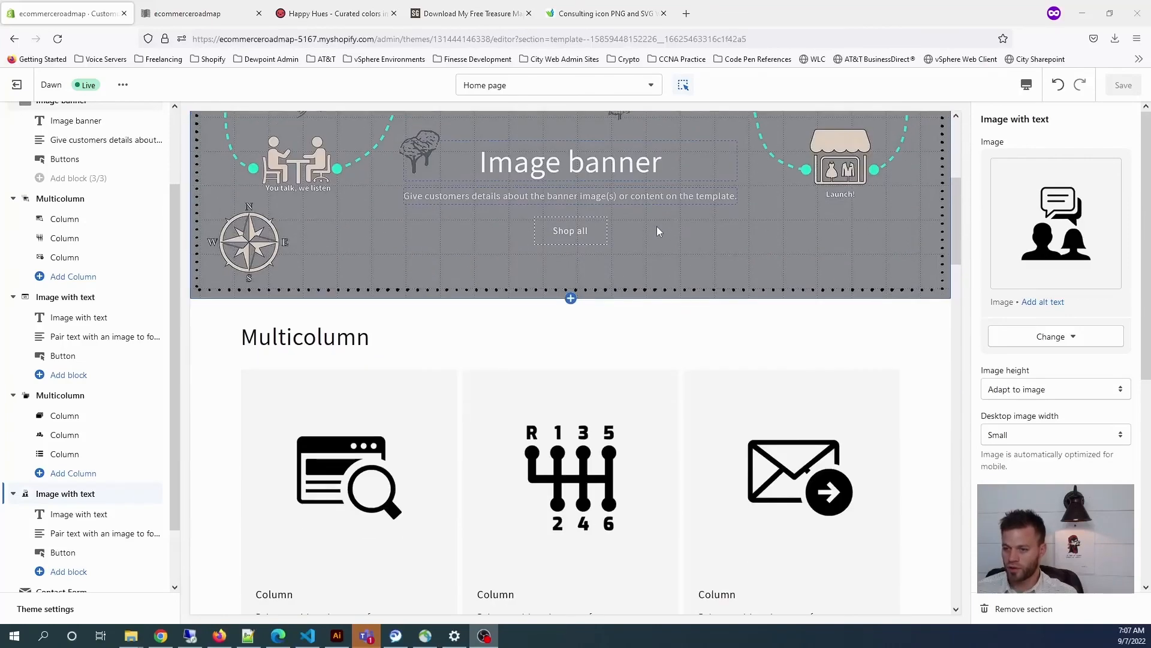
scroll(659, 231, "down", 6)
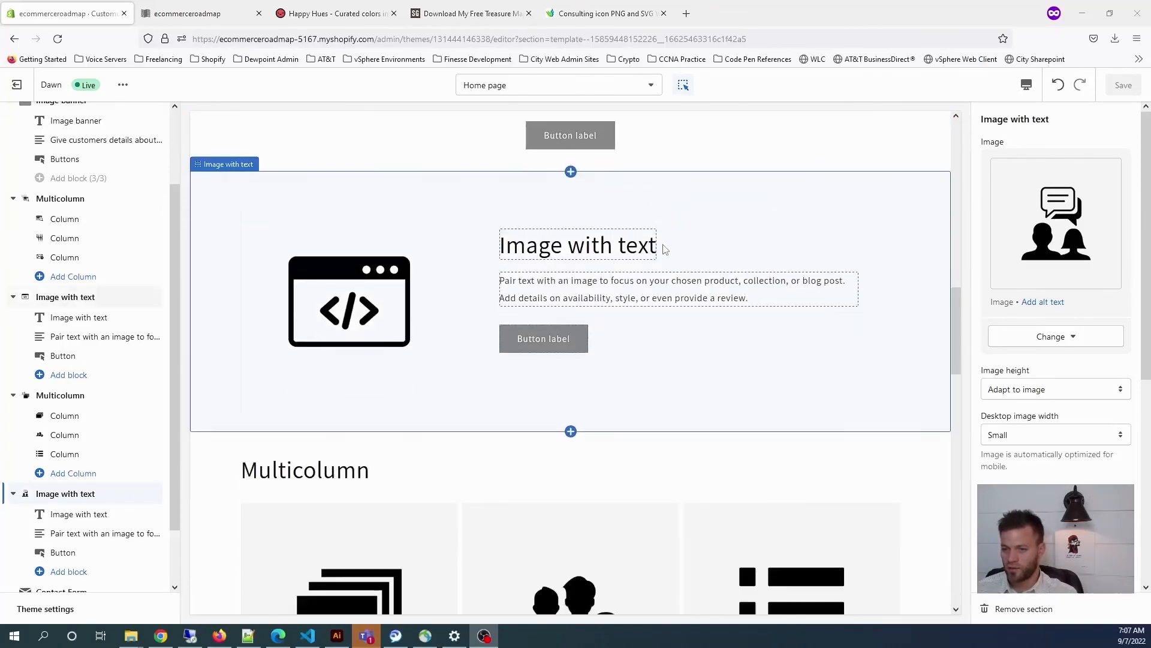
scroll(739, 270, "down", 2)
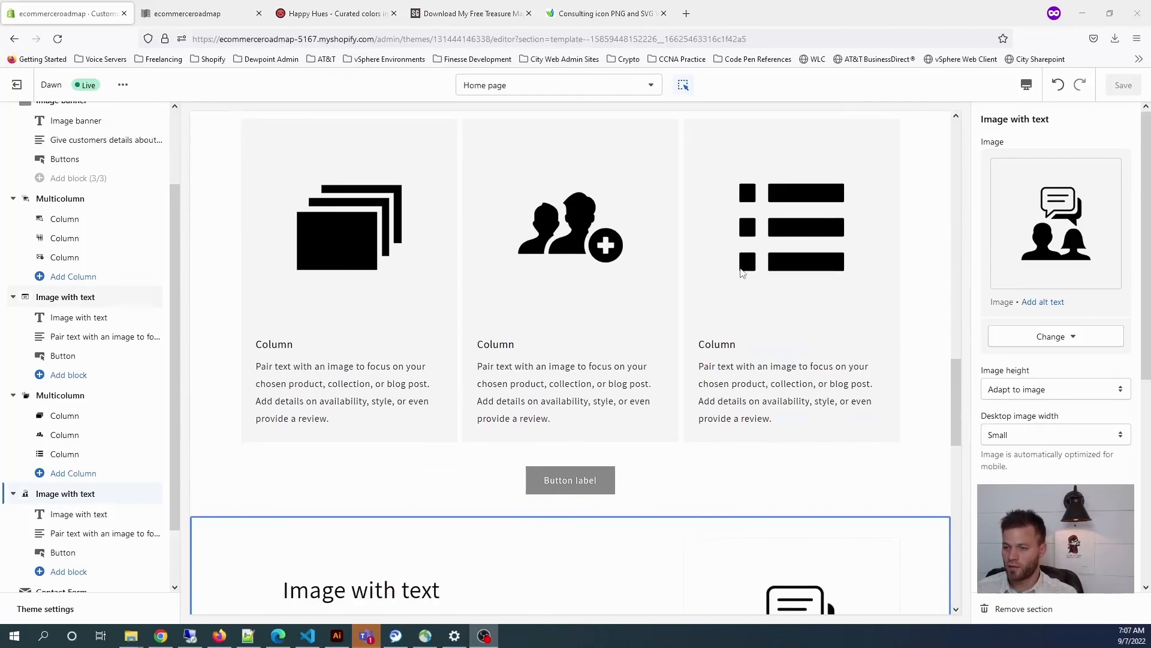
scroll(813, 257, "down", 3)
scroll(840, 283, "down", 5)
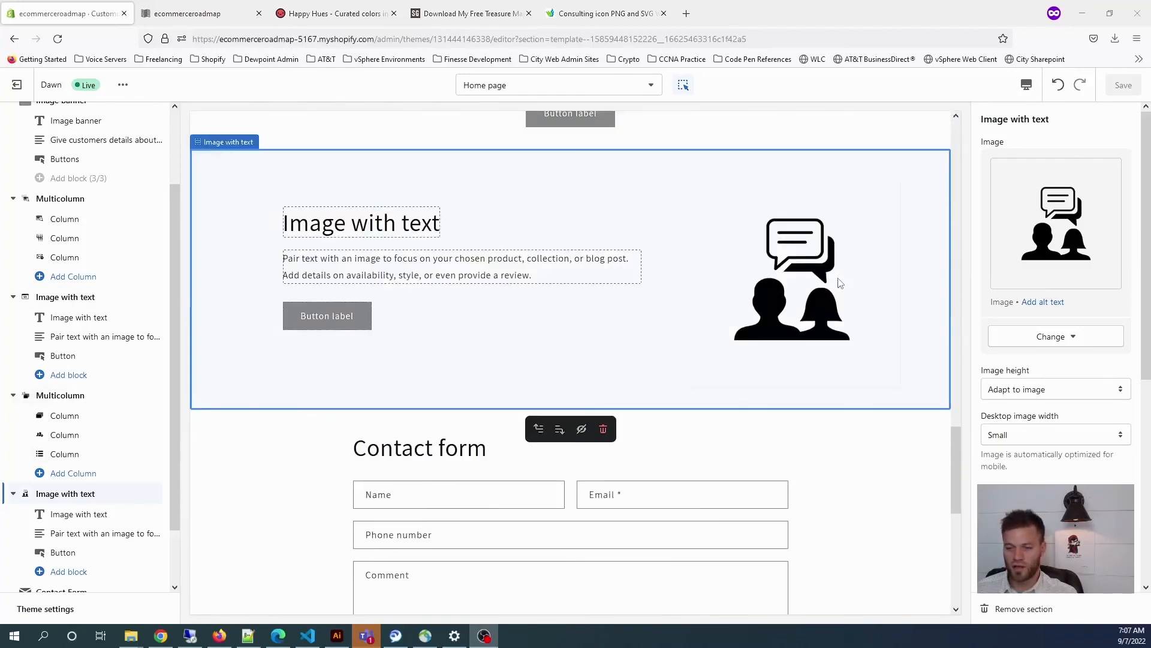
scroll(838, 290, "up", 2)
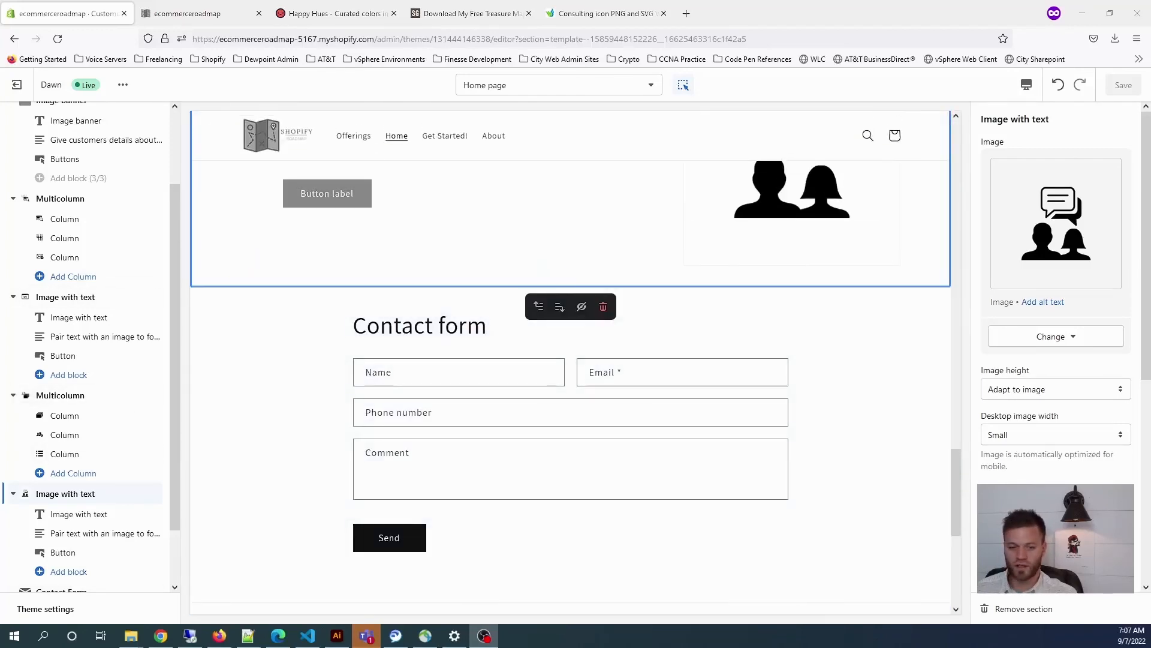